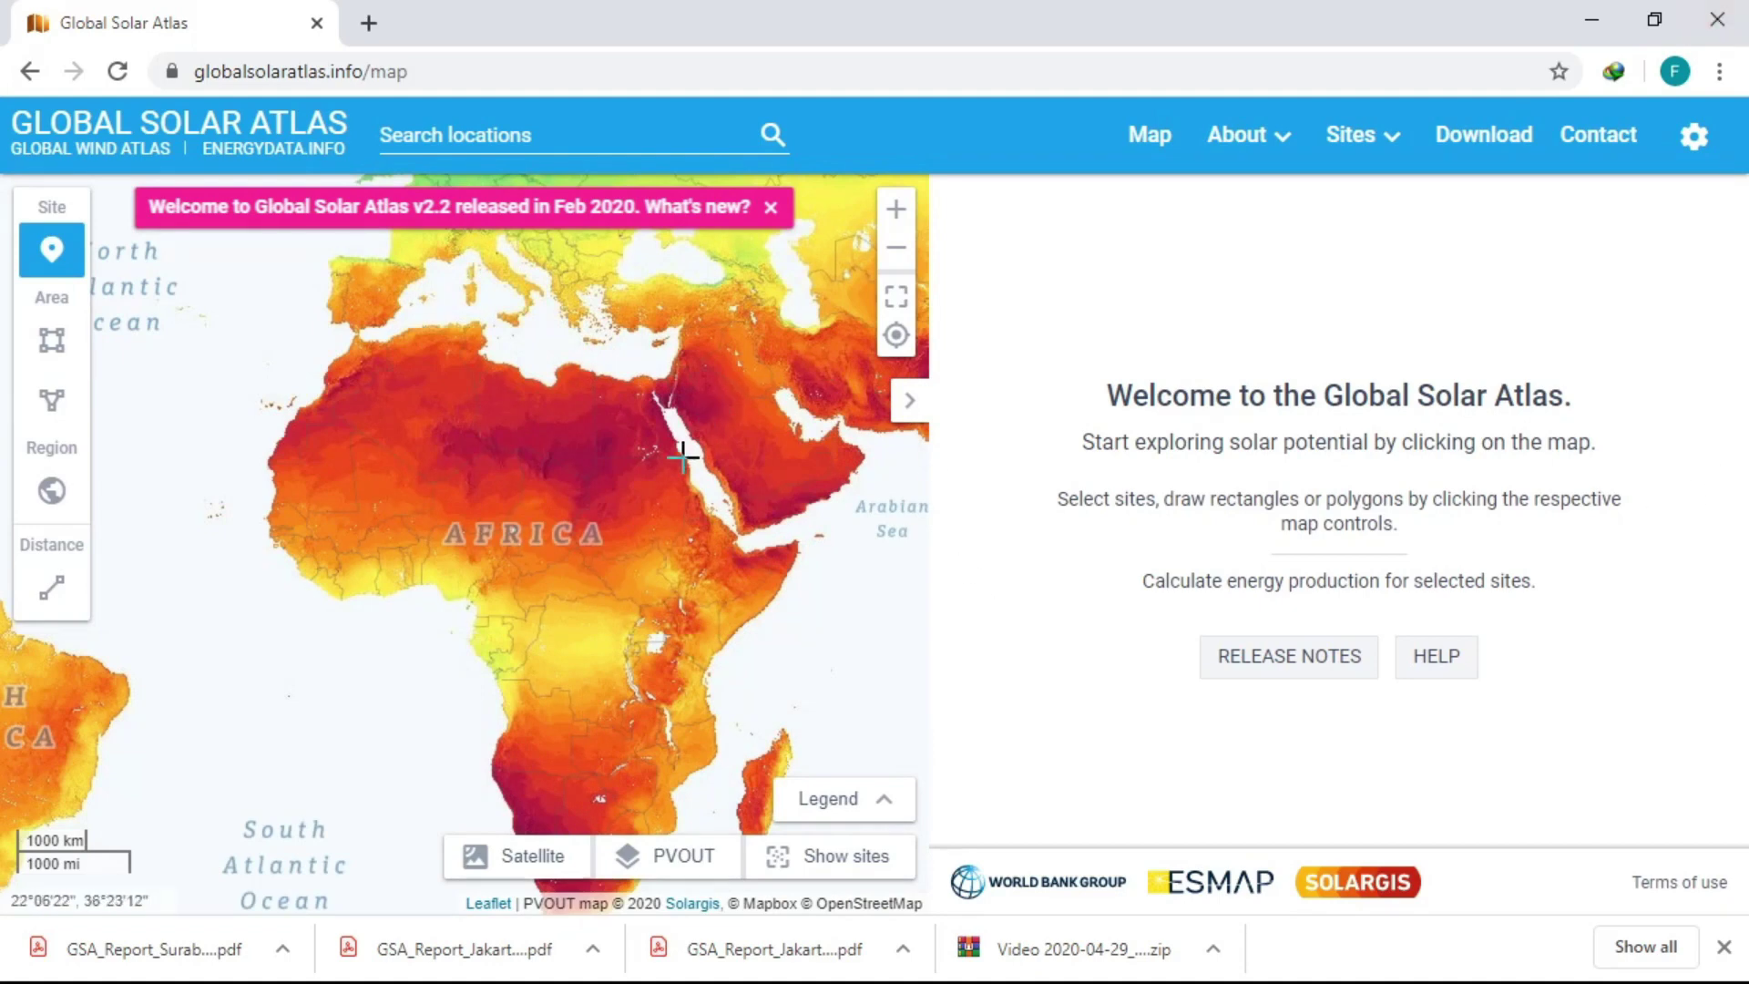
Examine the PVOUT world map from Africa across to Asia and Australia, and check its colour legend.
scroll(681, 459, down, 1)
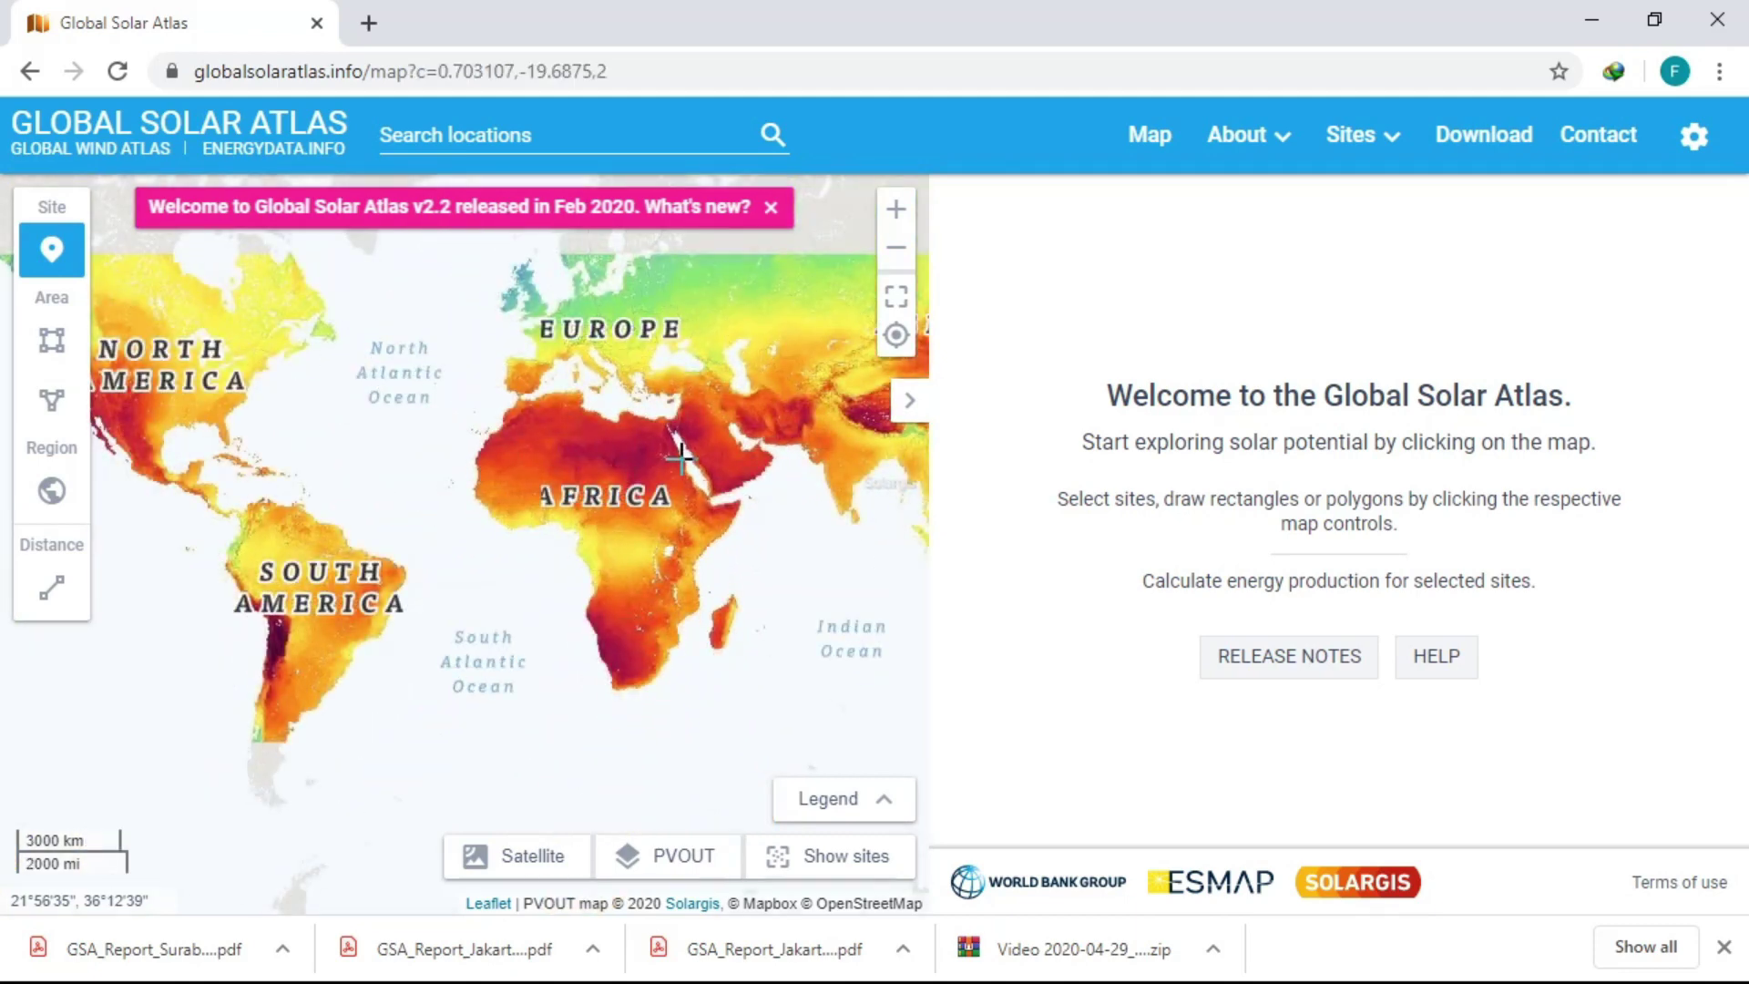
drag(793, 496, 718, 480)
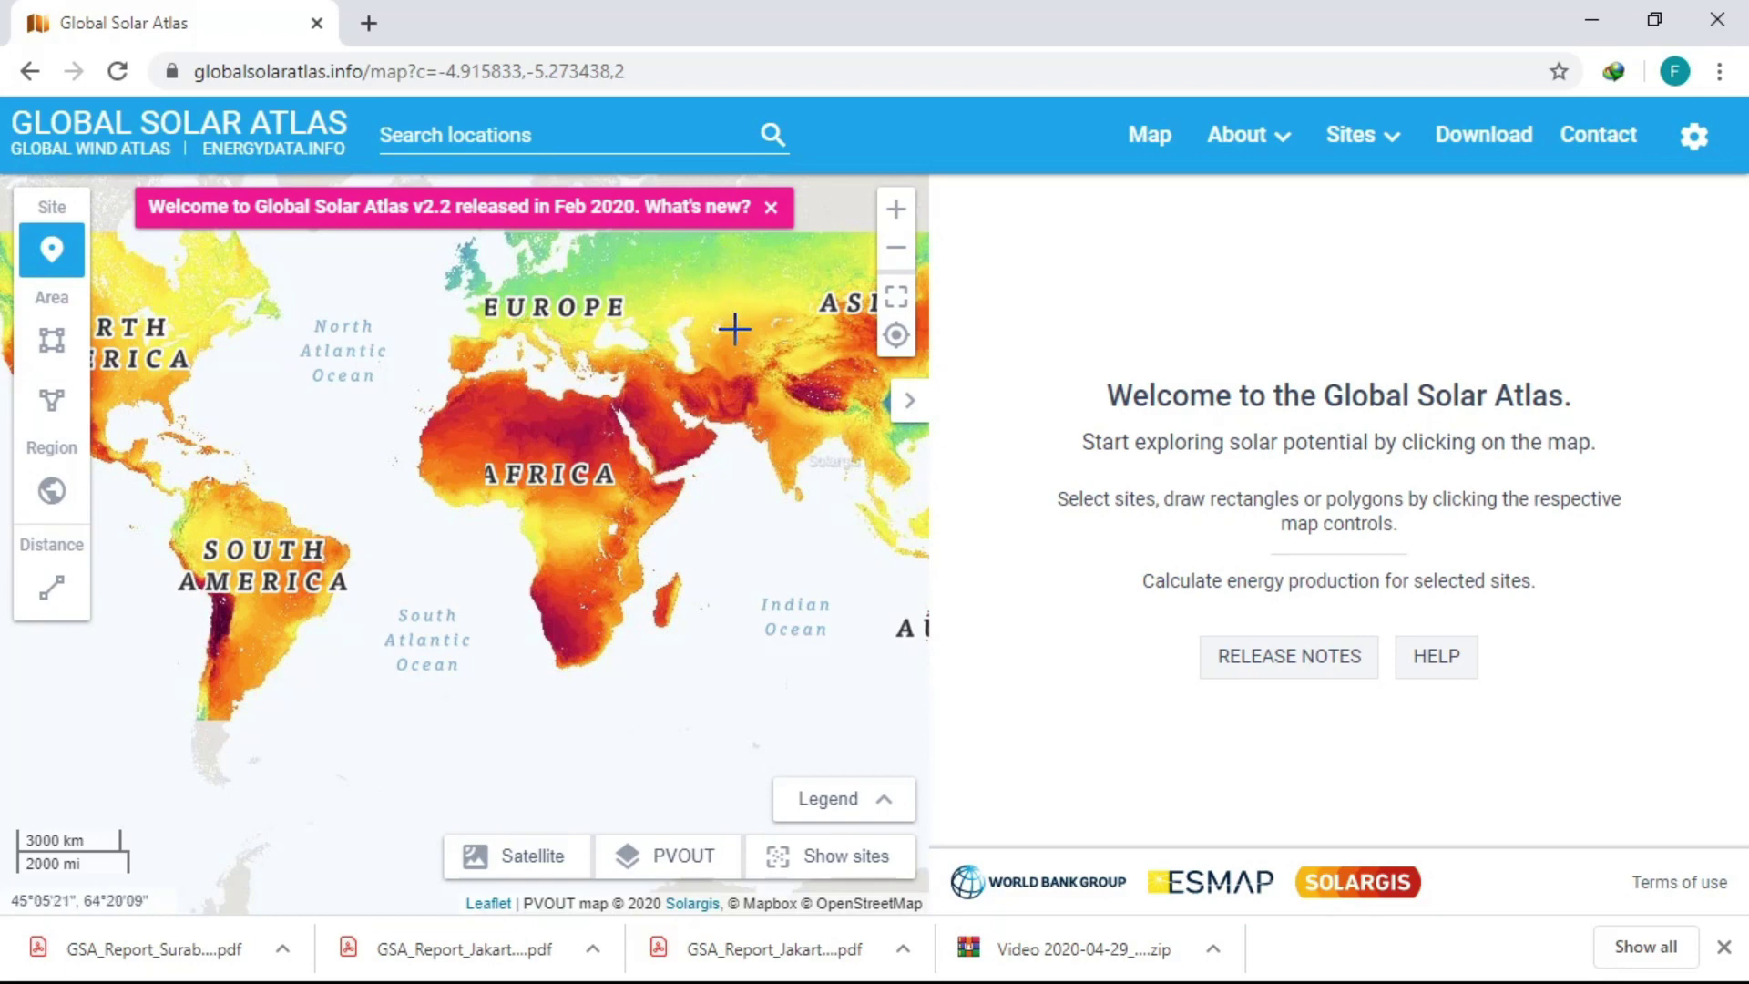
drag(662, 300, 517, 334)
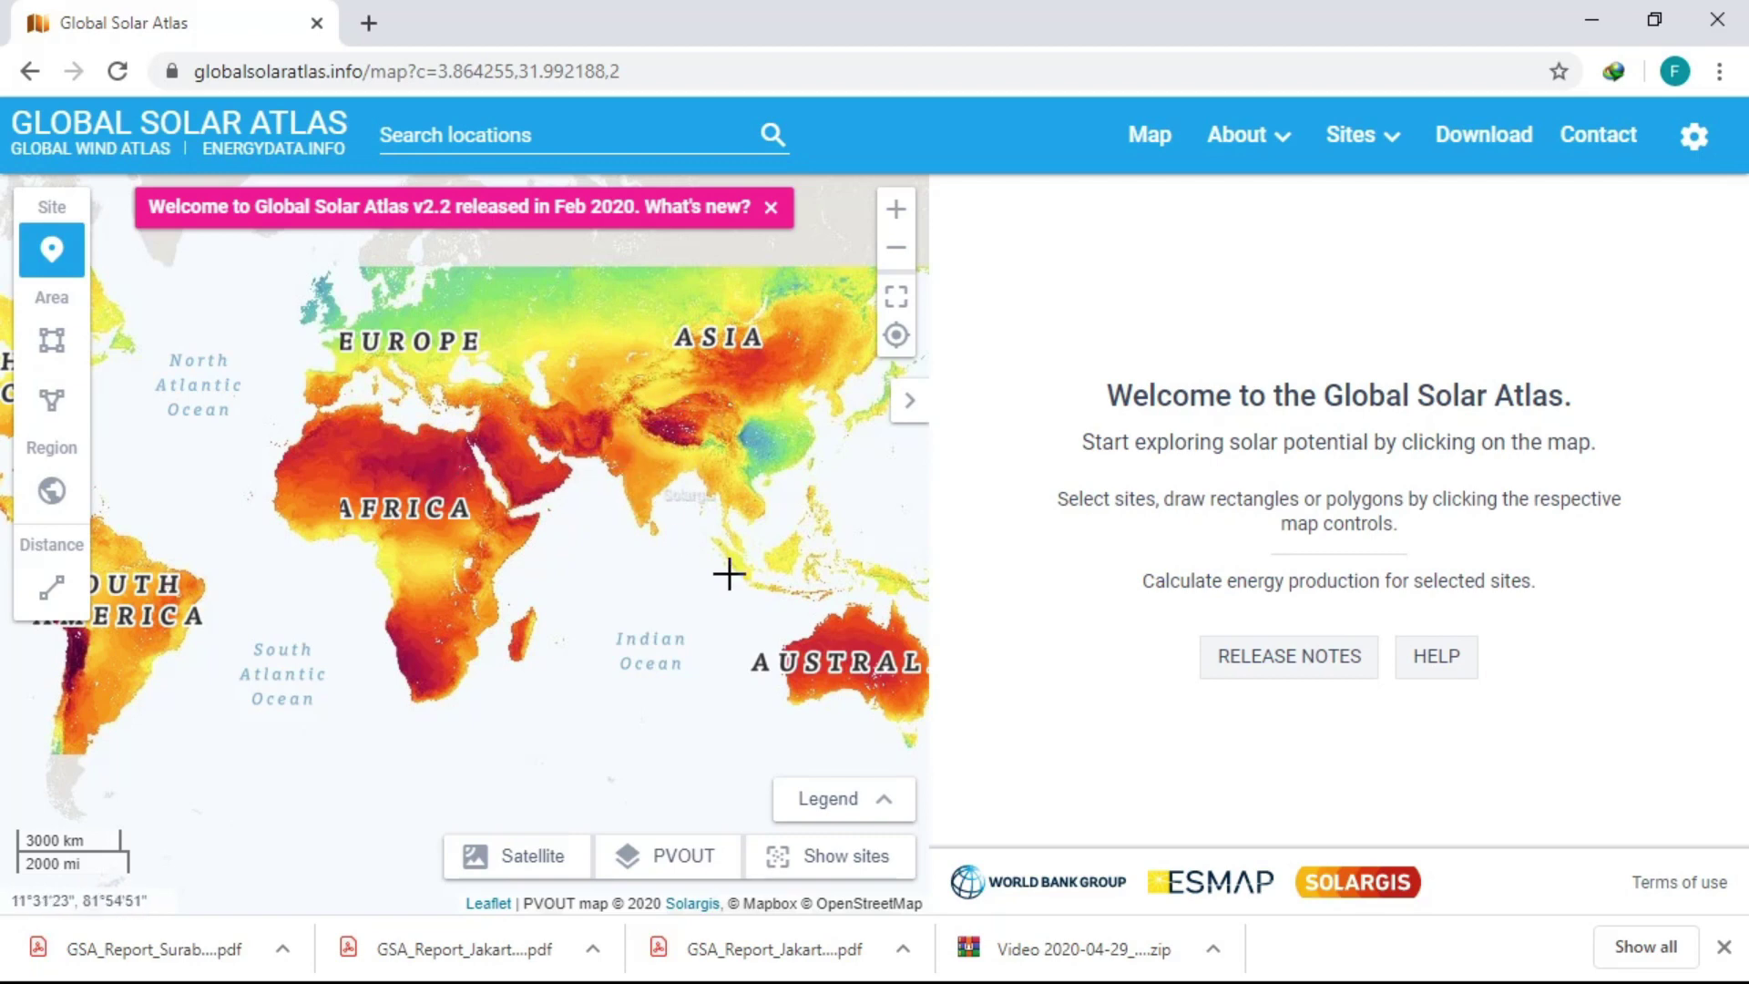
click(882, 813)
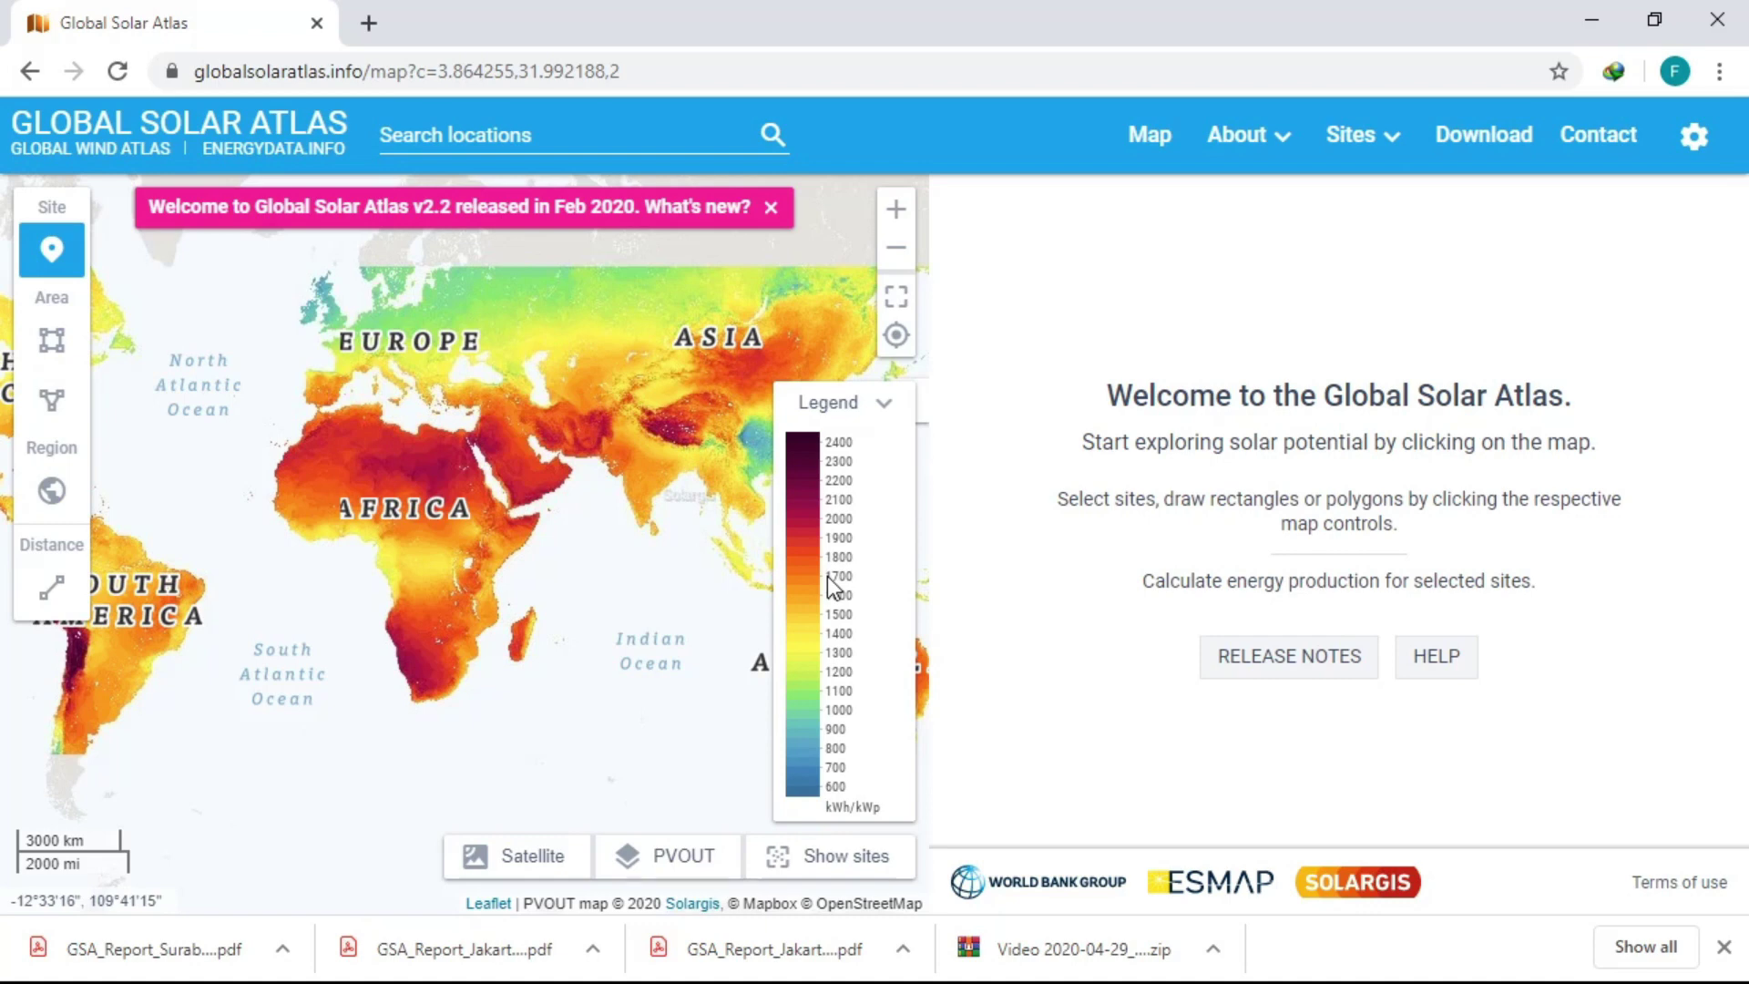
key(alt+Left)
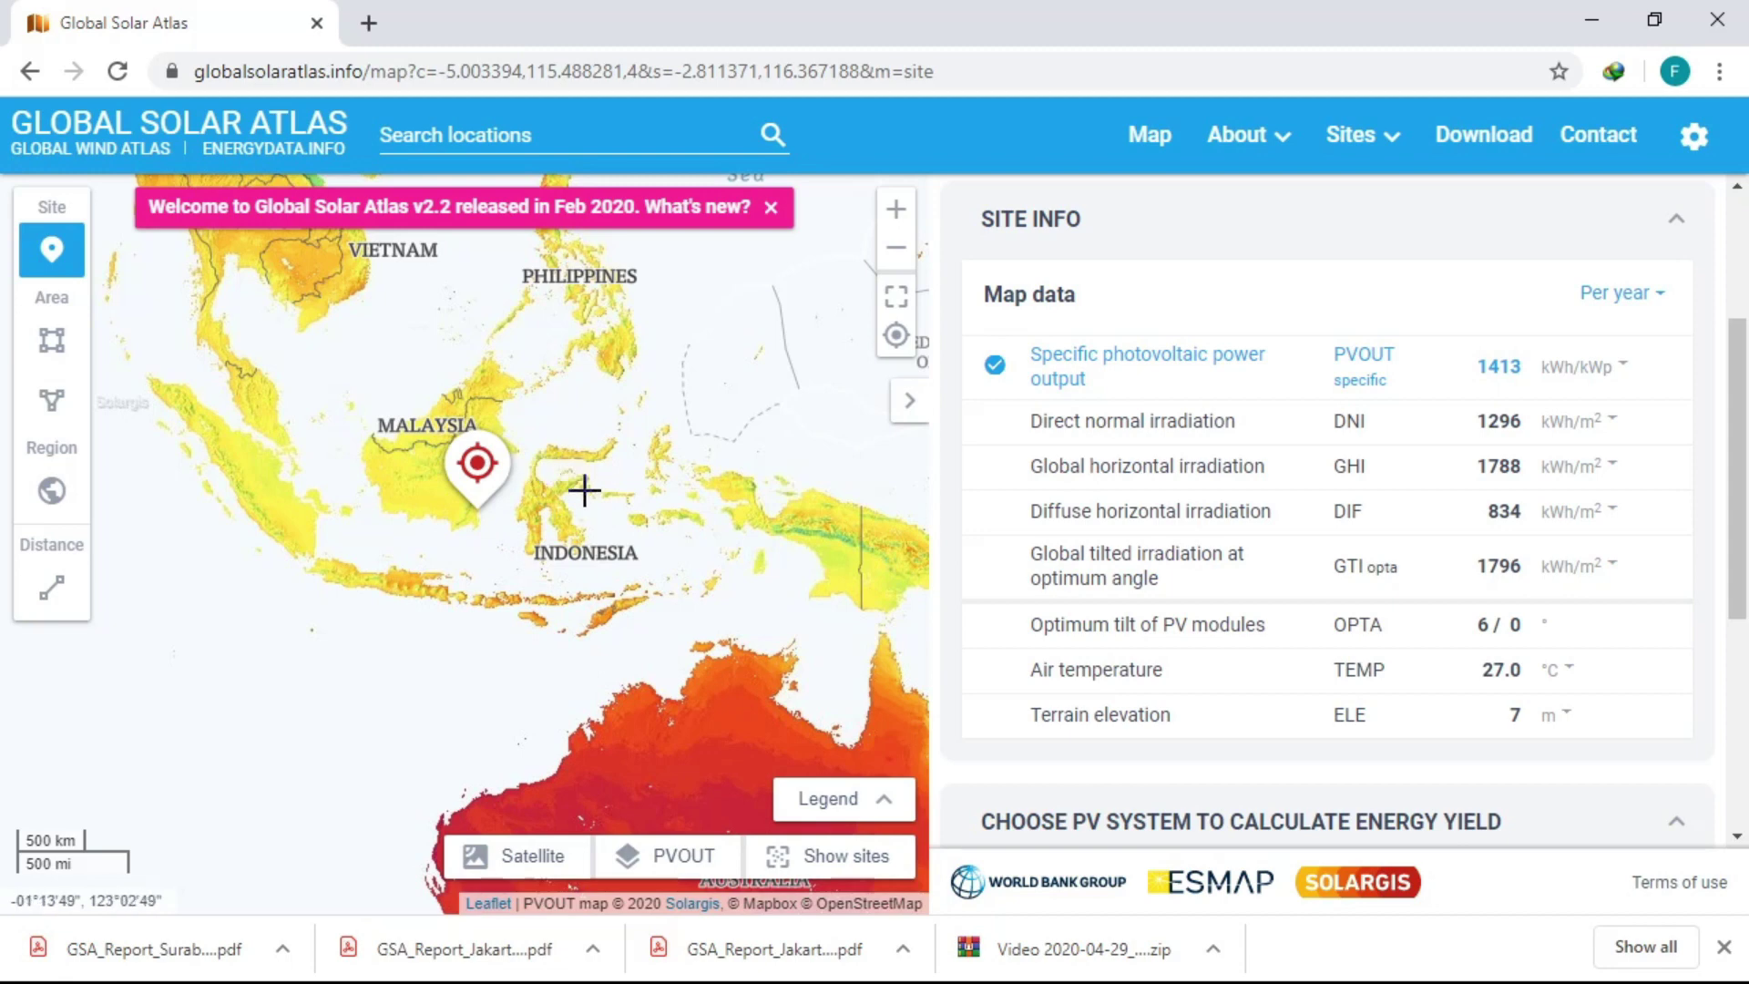
Search for makassar, open the Makassar, Sulawesi Selatan, Indonesia site, and view its site info.
click(543, 136)
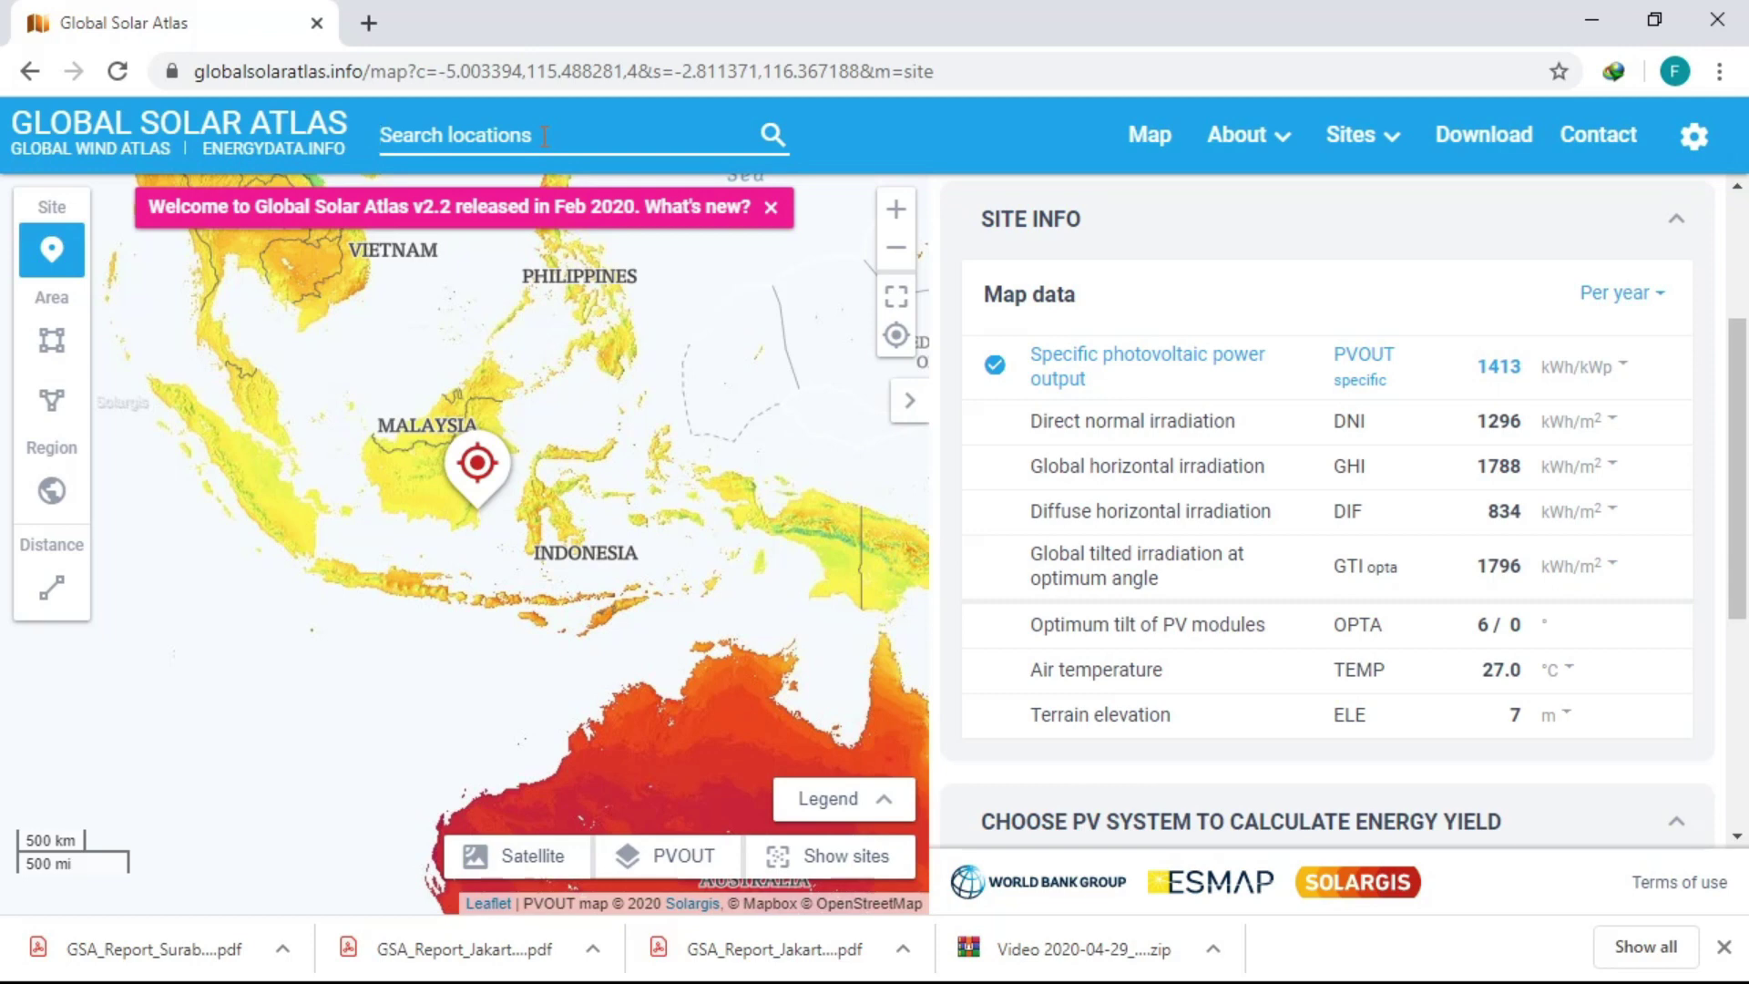
text(makassar)
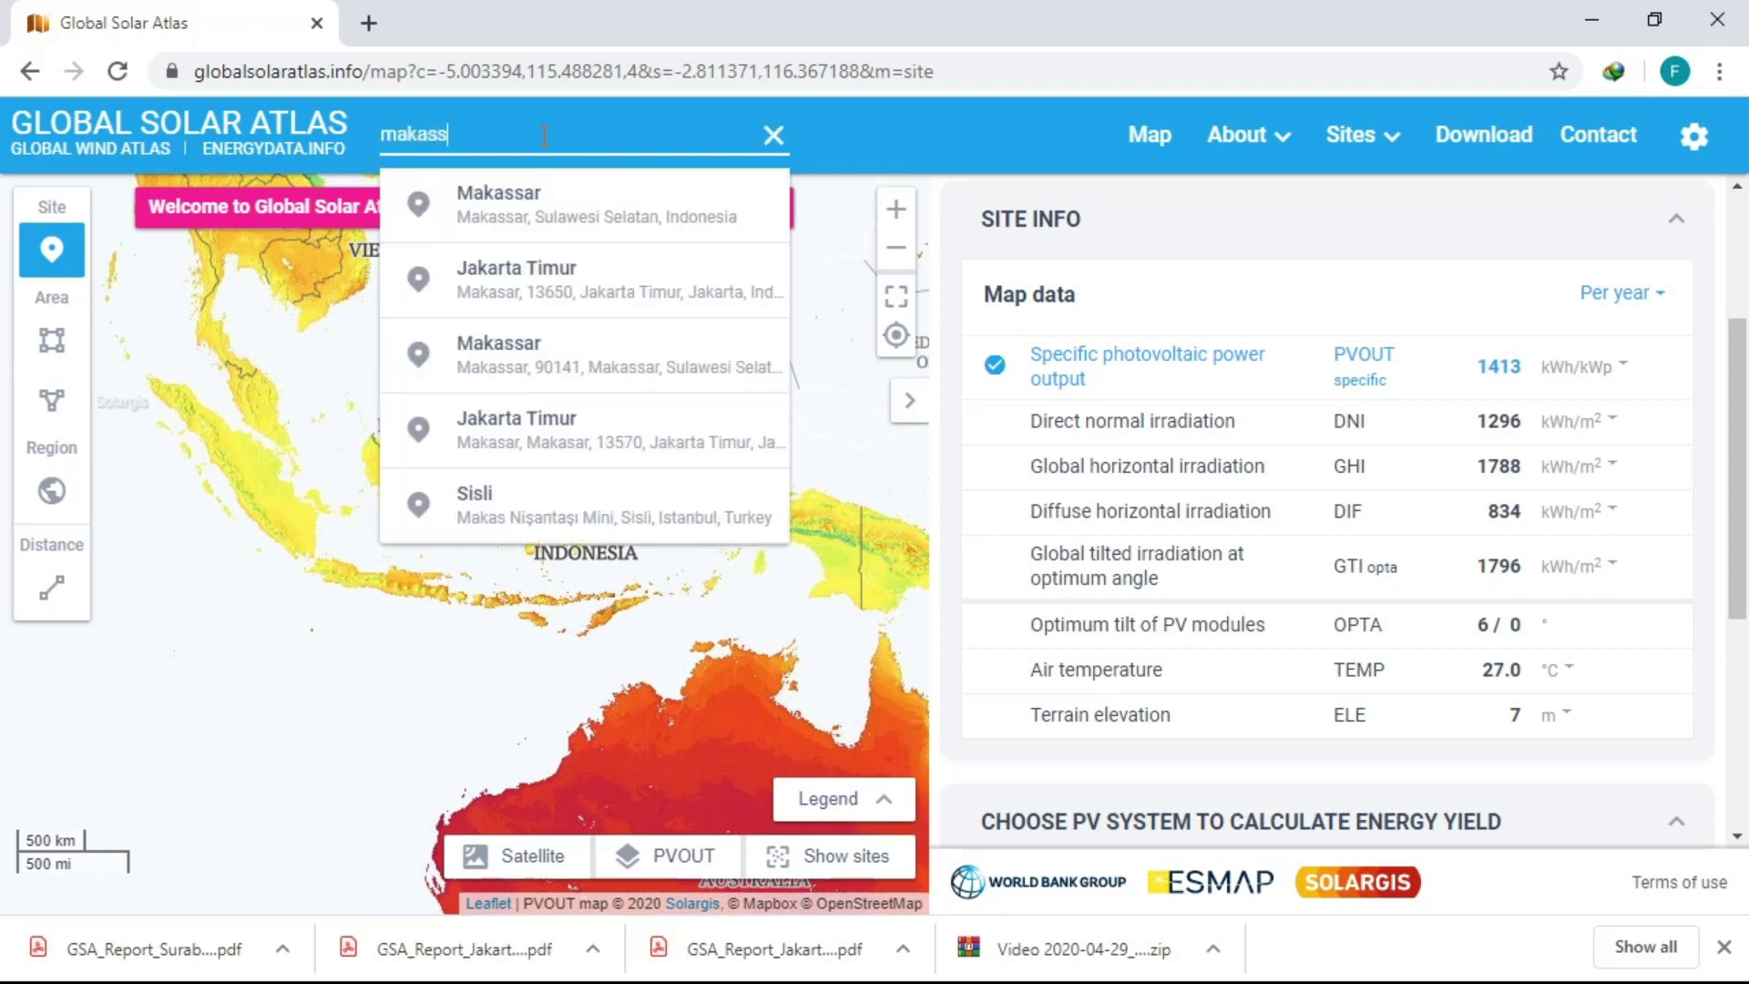
click(602, 229)
scroll(1145, 398, down, 1)
scroll(1140, 410, up, 1)
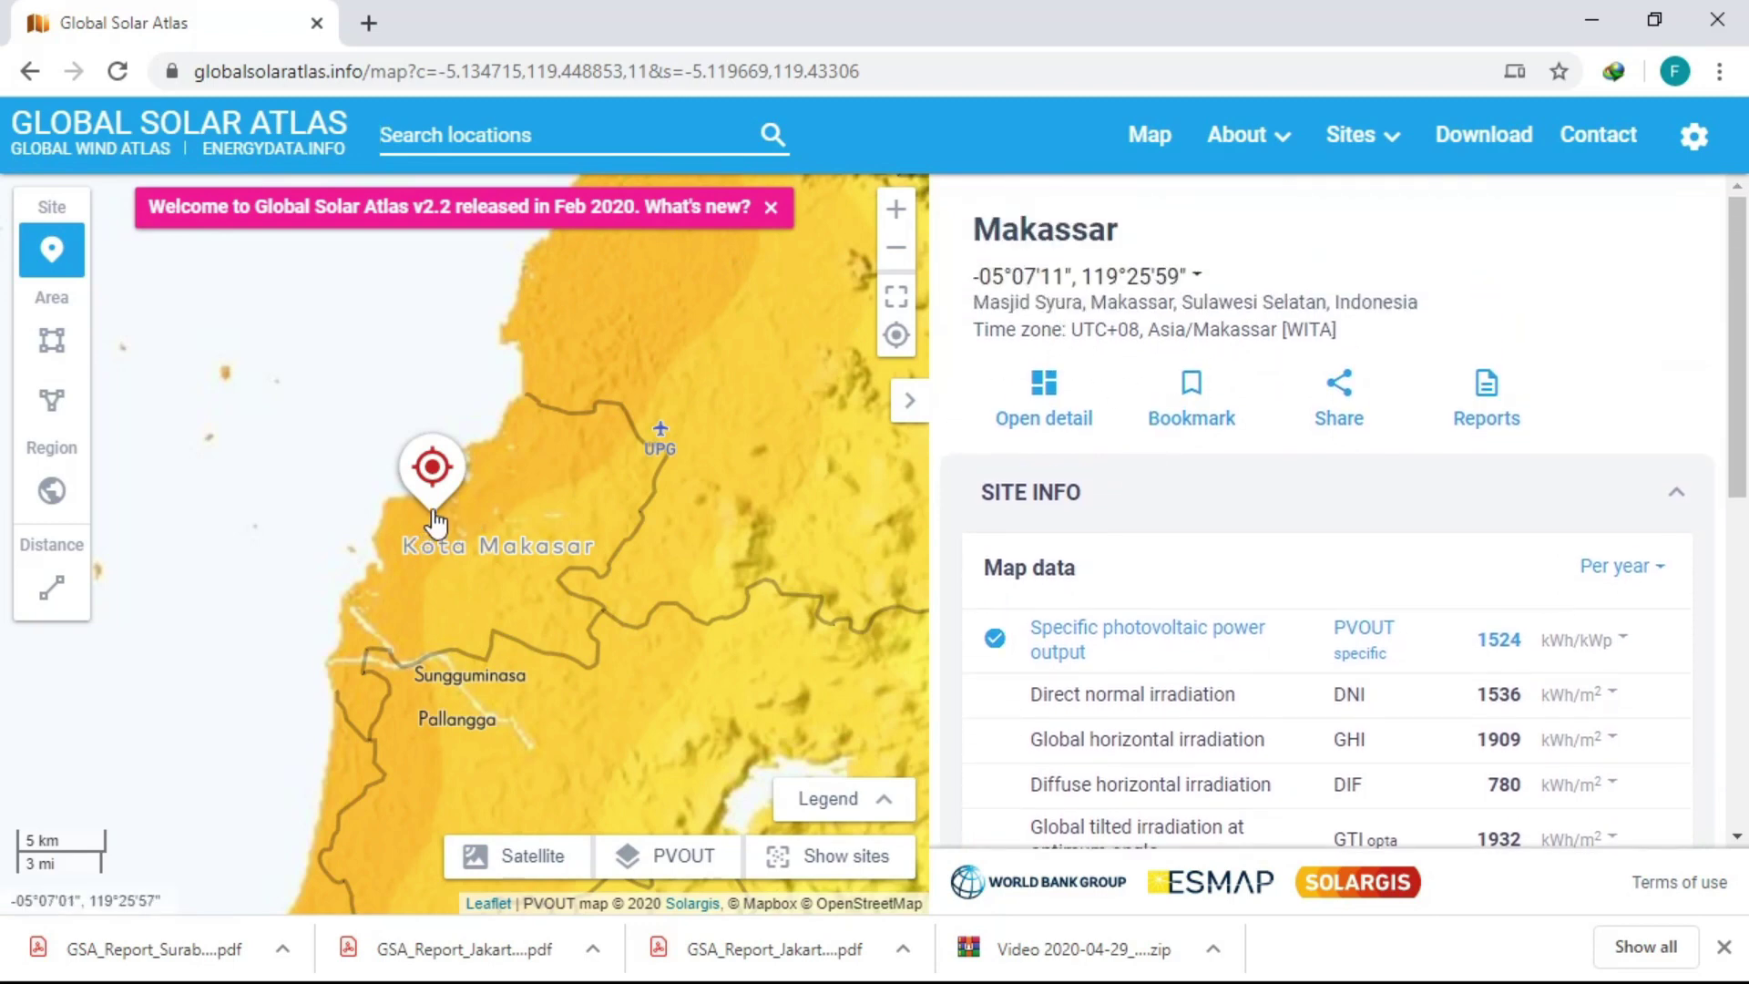
scroll(1432, 543, down, 1)
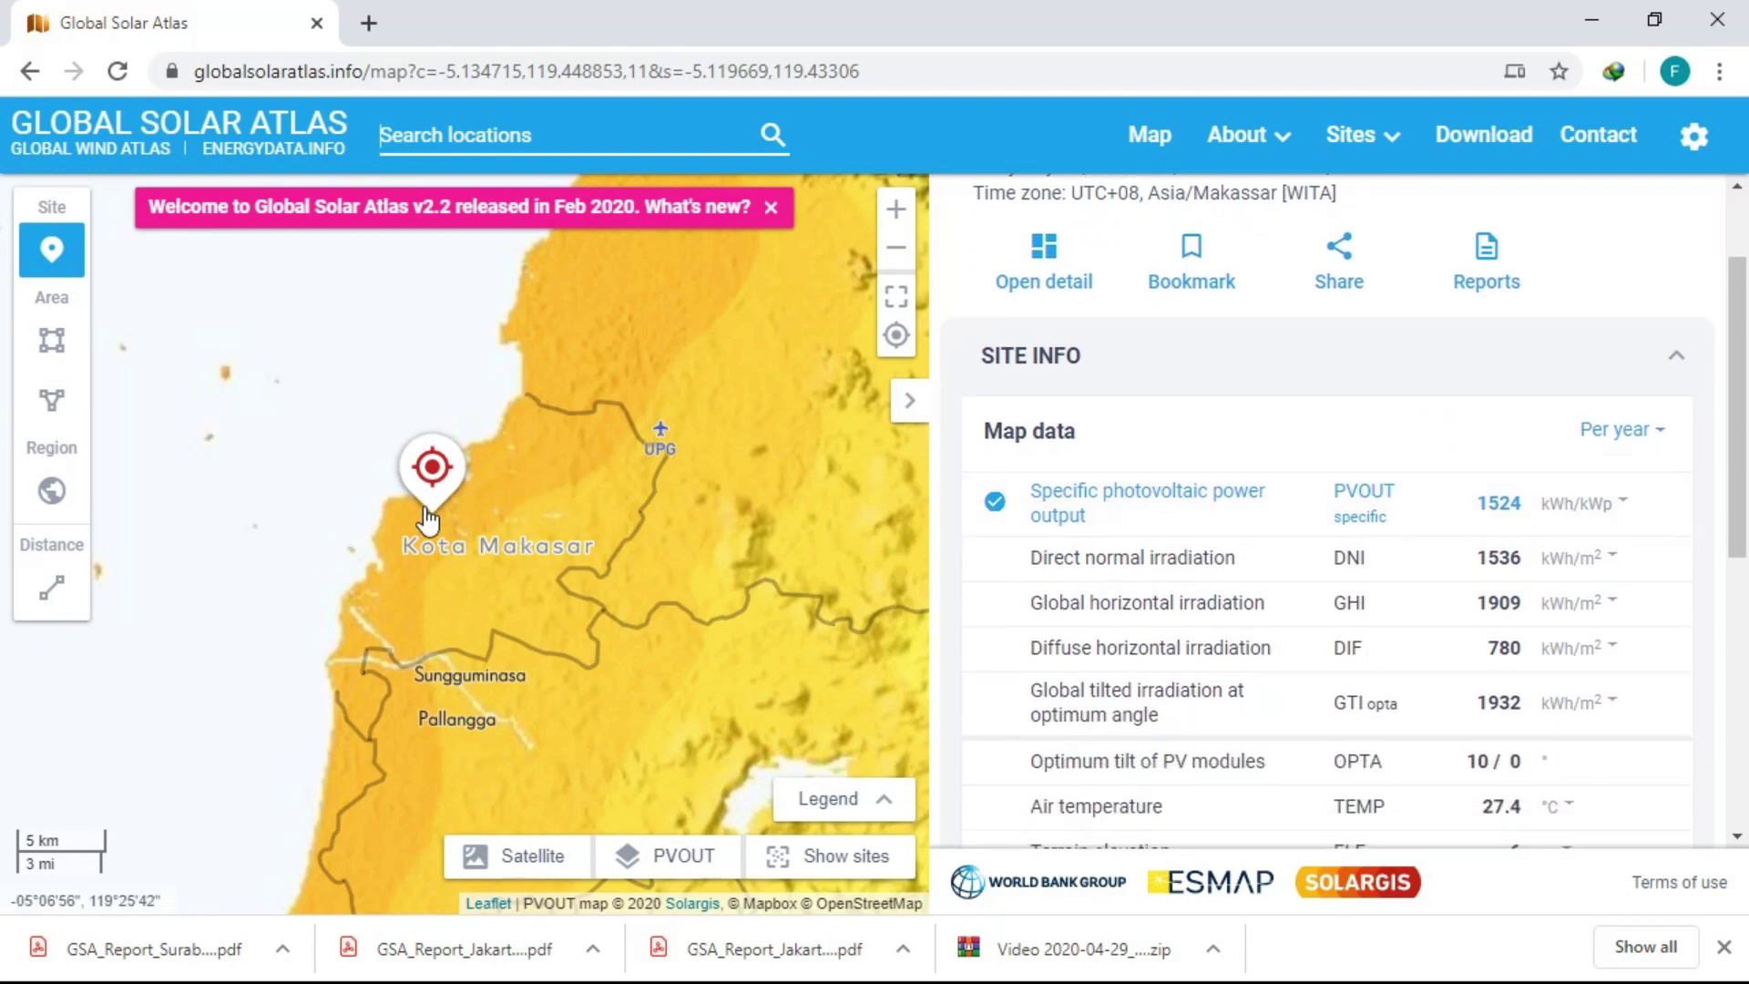
scroll(1348, 421, down, 1)
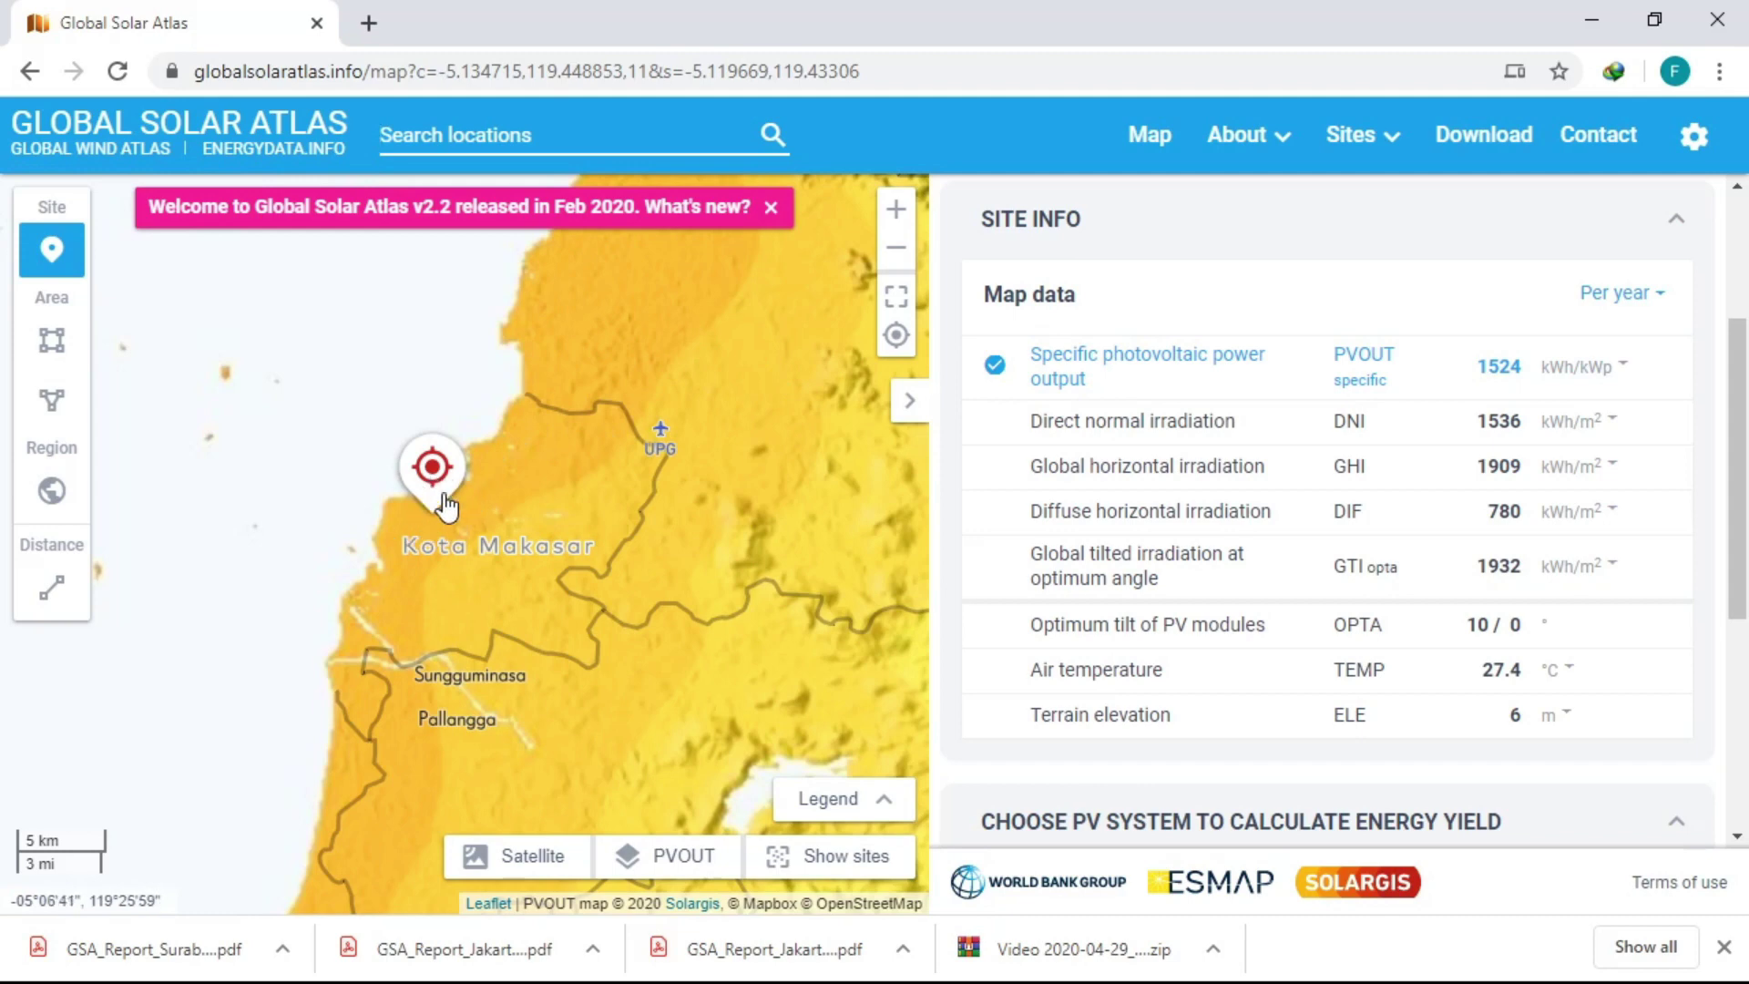
Review Makassar's map data per day and the optimum tilt of PV modules layer, returning to PVOUT with values per year.
click(1658, 297)
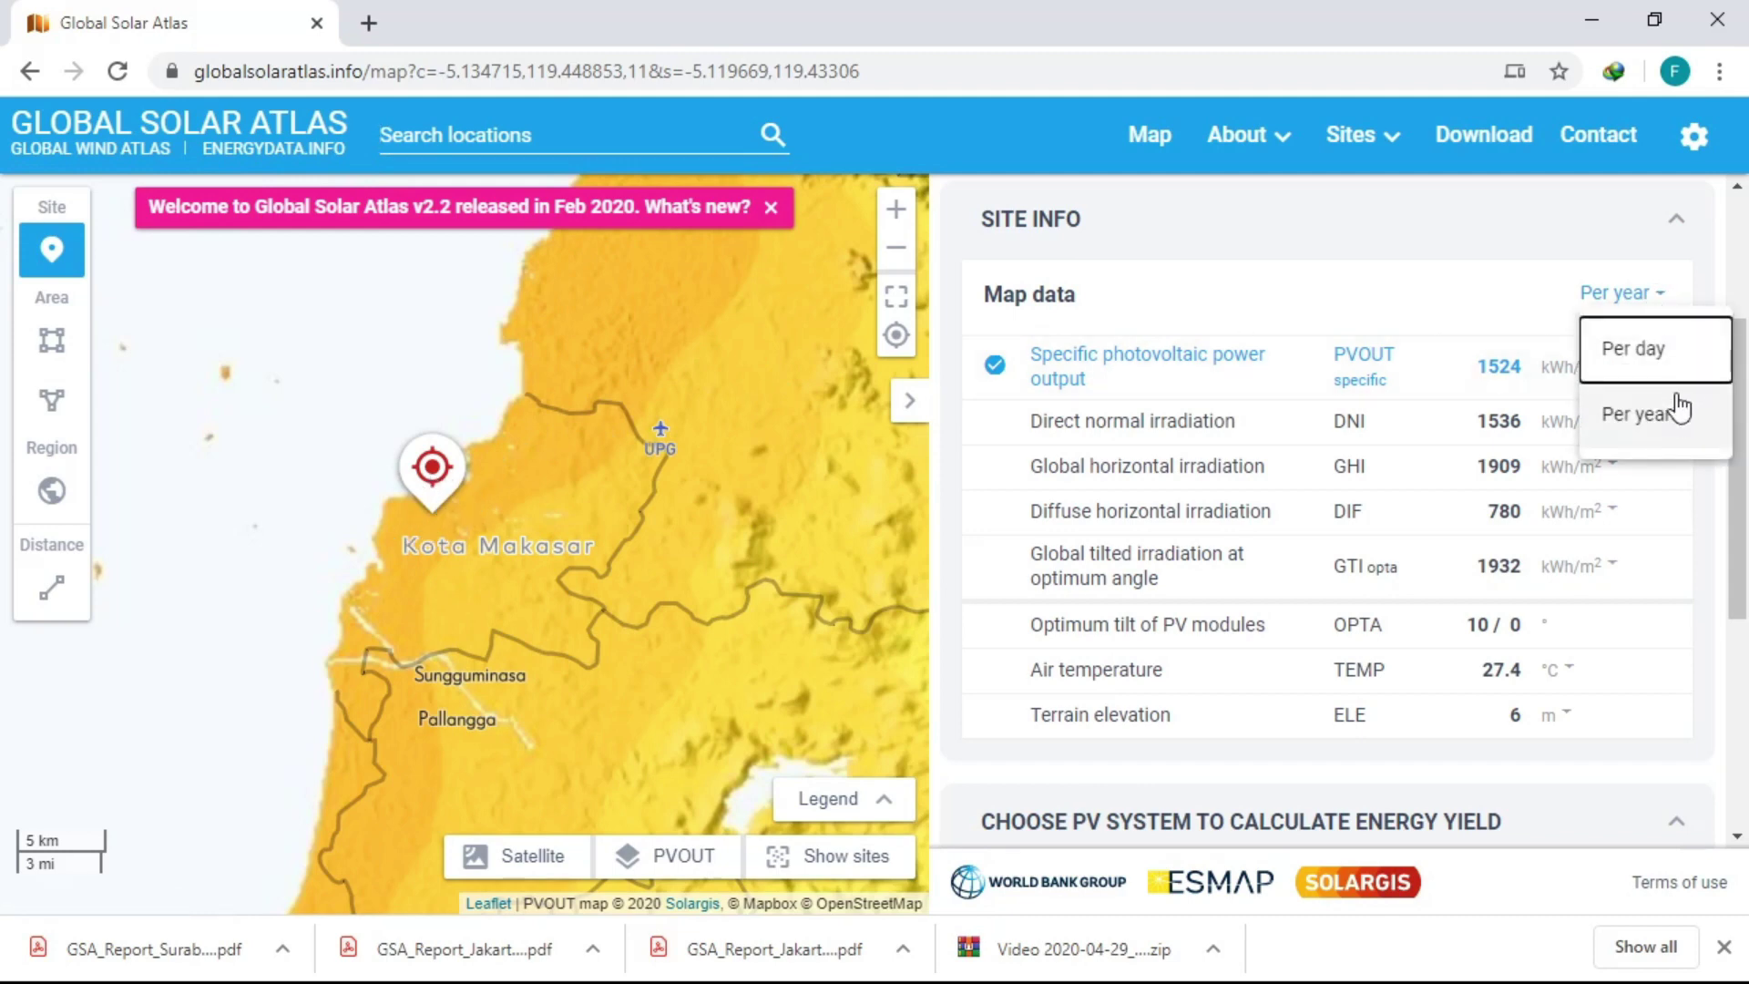
click(1688, 368)
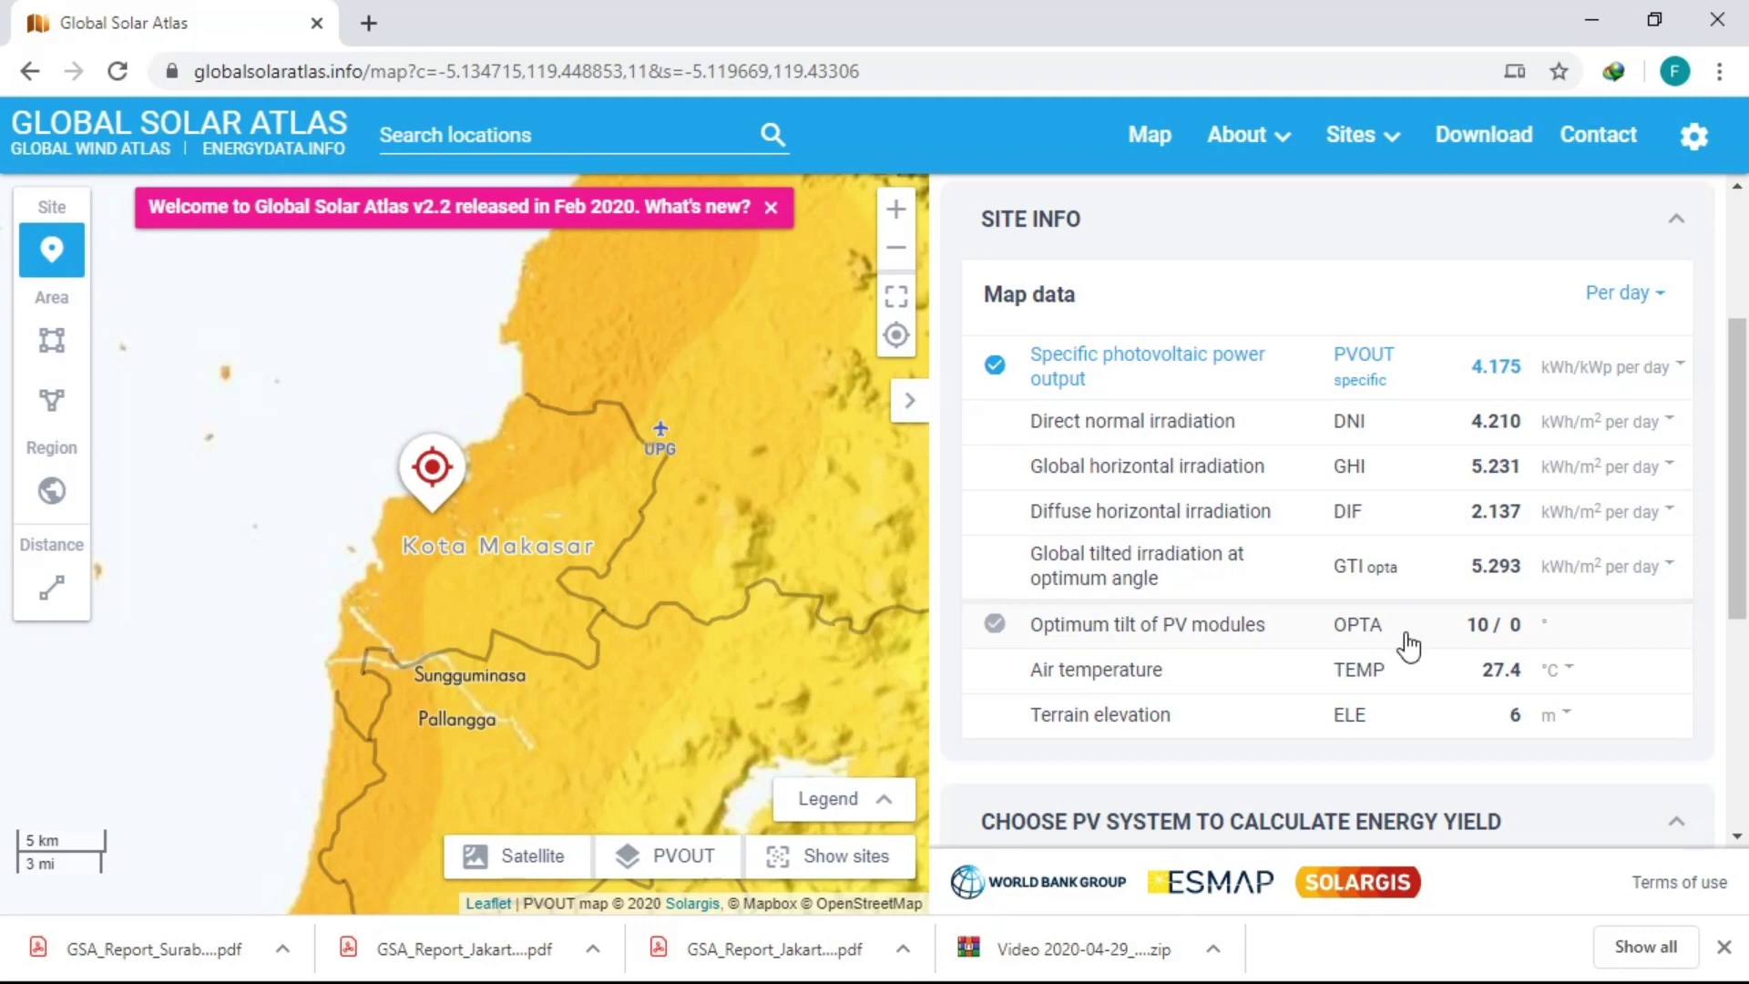
click(993, 627)
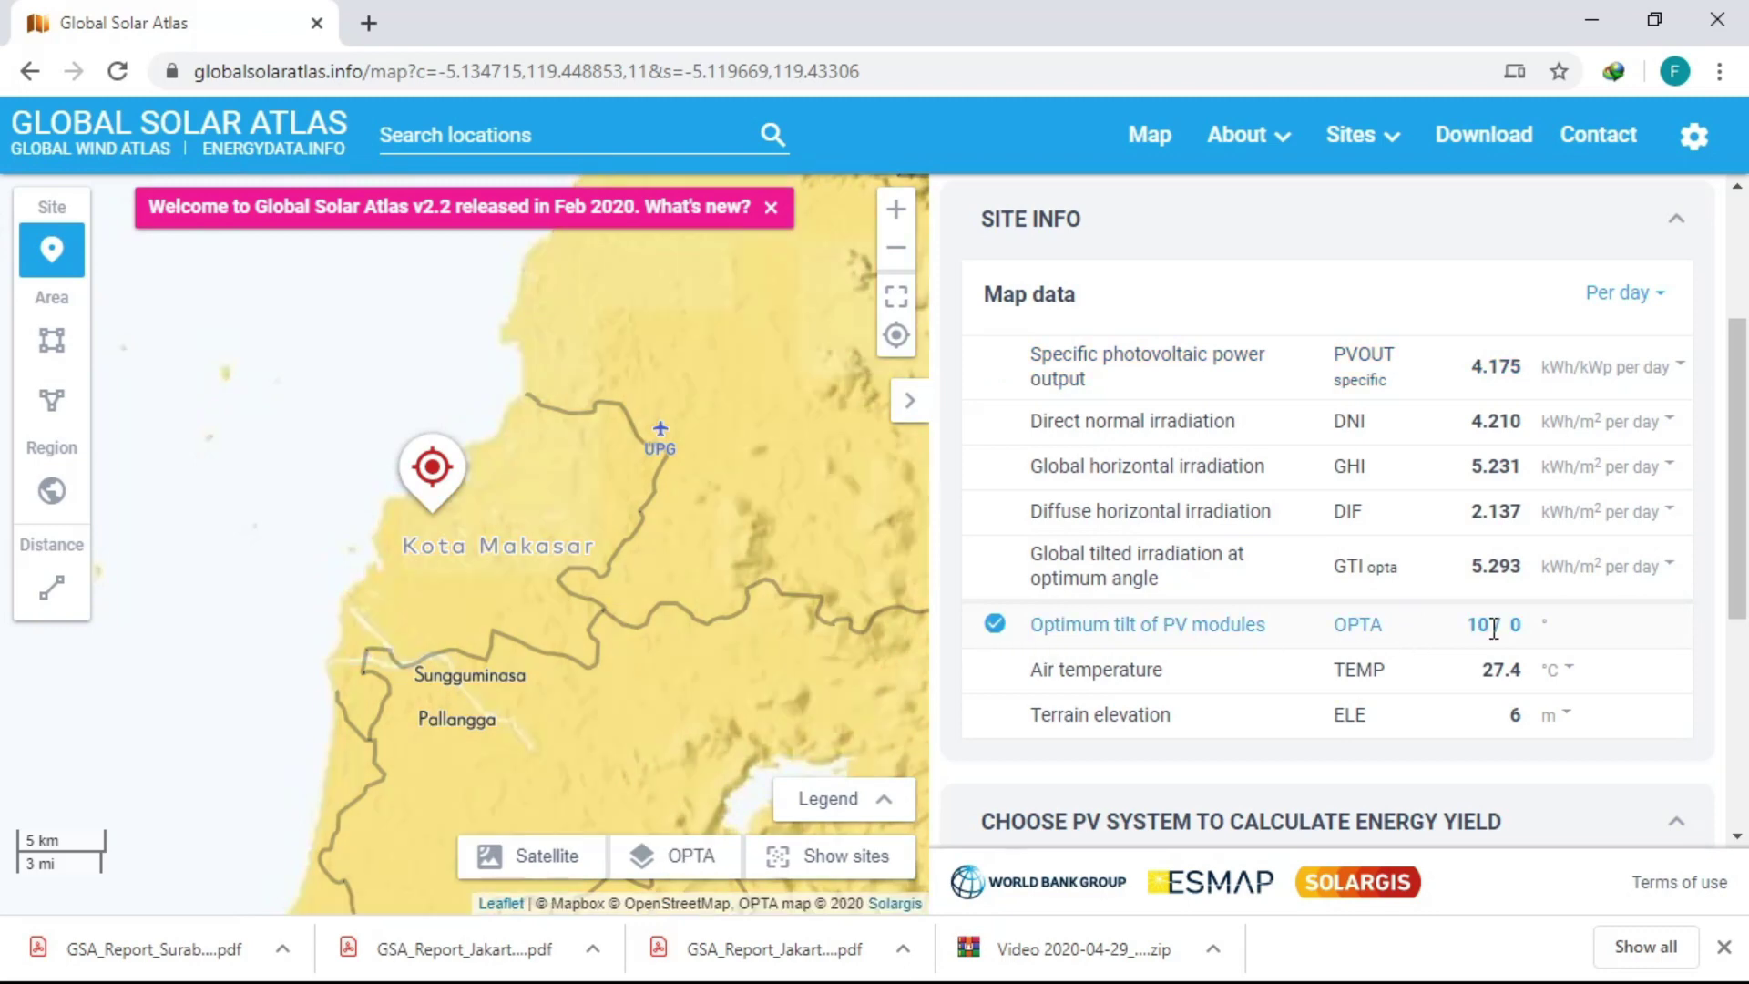
double_click(1516, 626)
click(1290, 383)
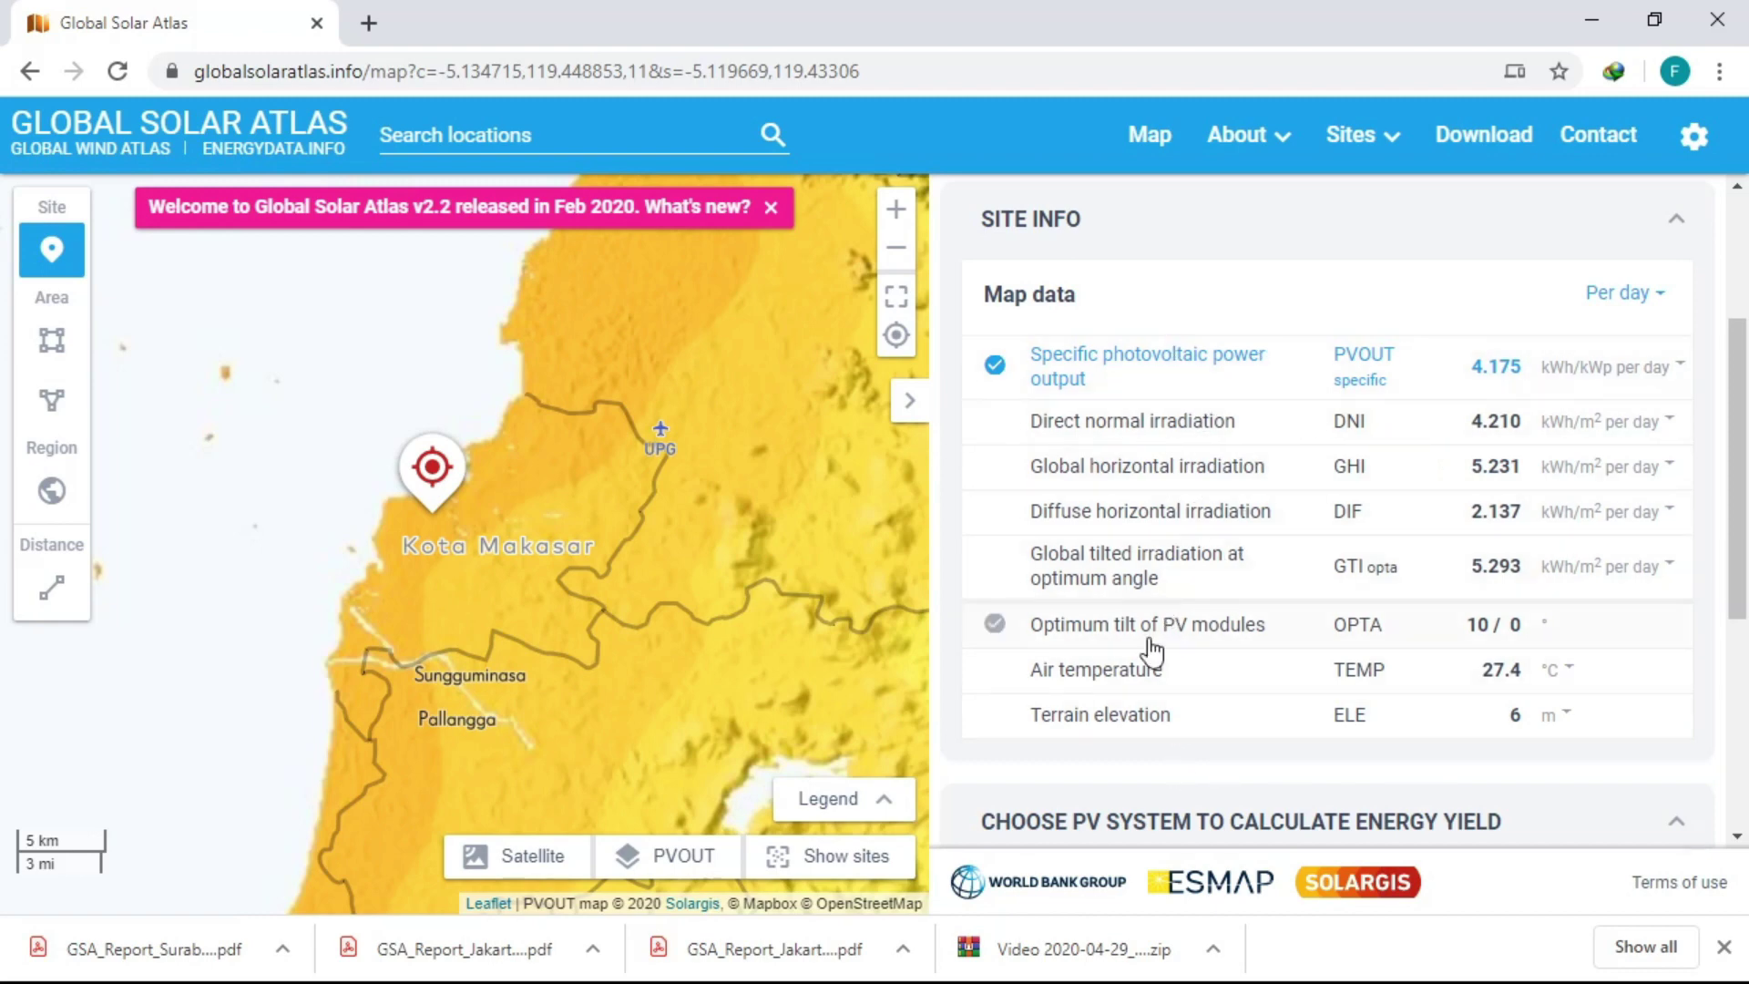
click(1647, 293)
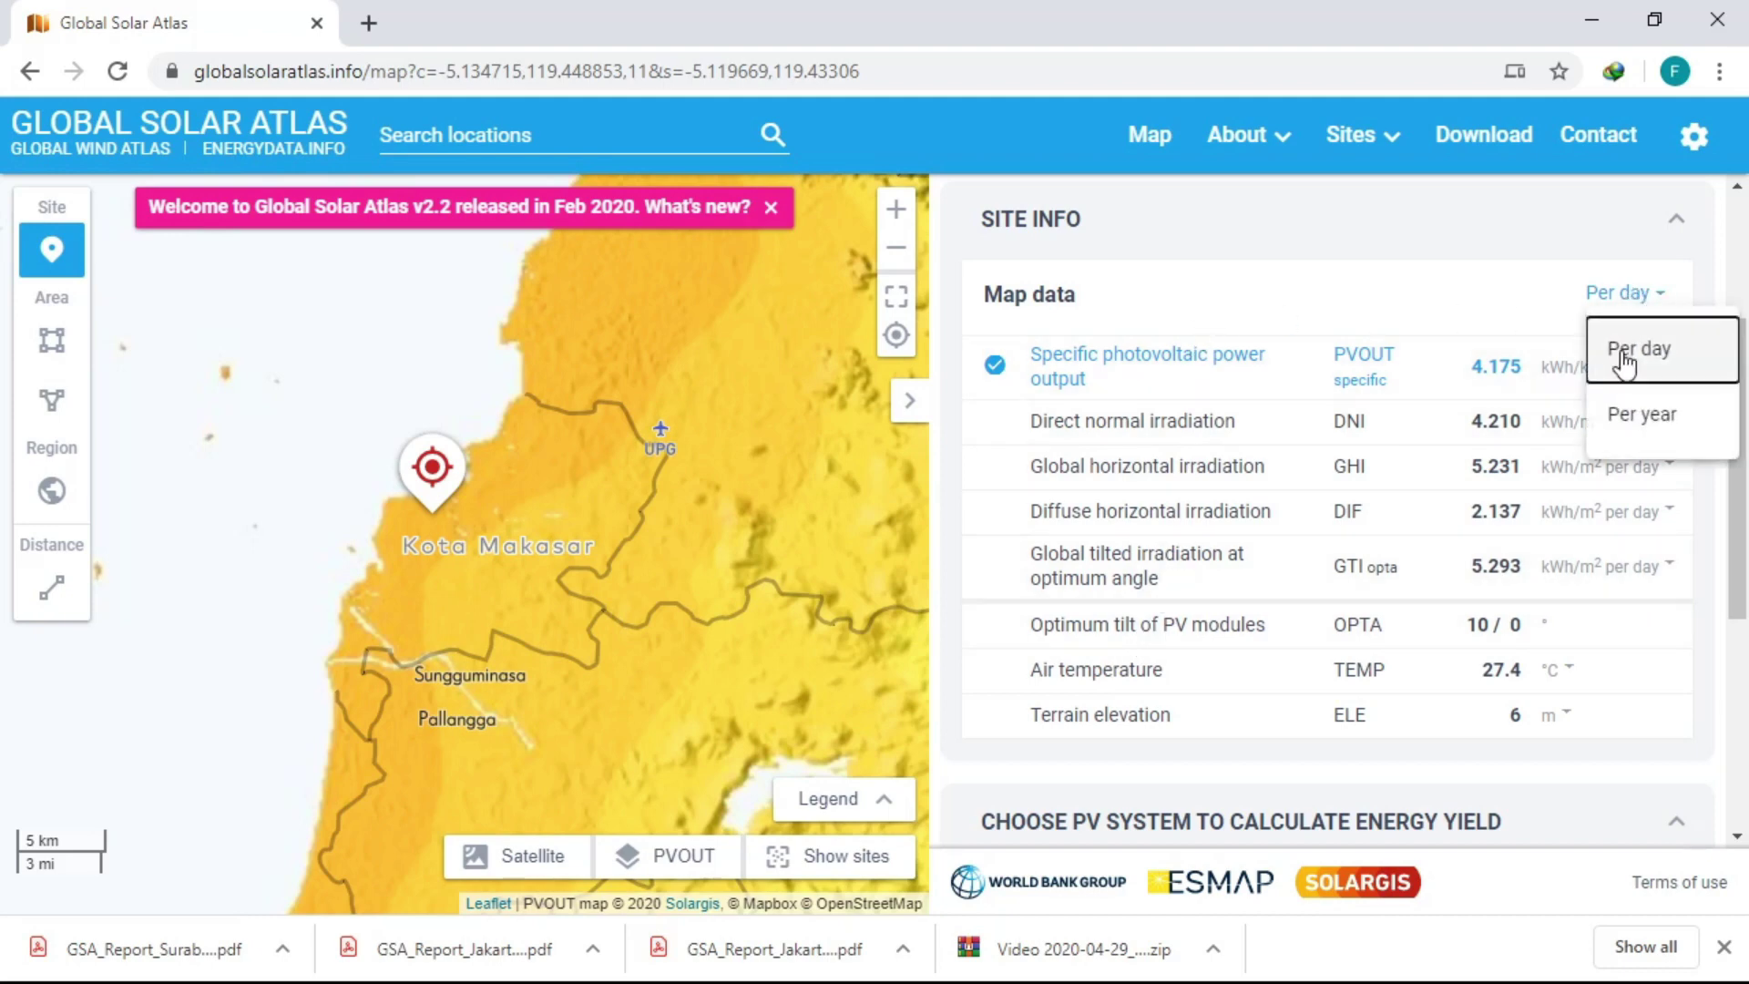
click(1617, 426)
Choose the Small residential PV system to calculate the energy yield for Makassar.
scroll(1275, 326, down, 1)
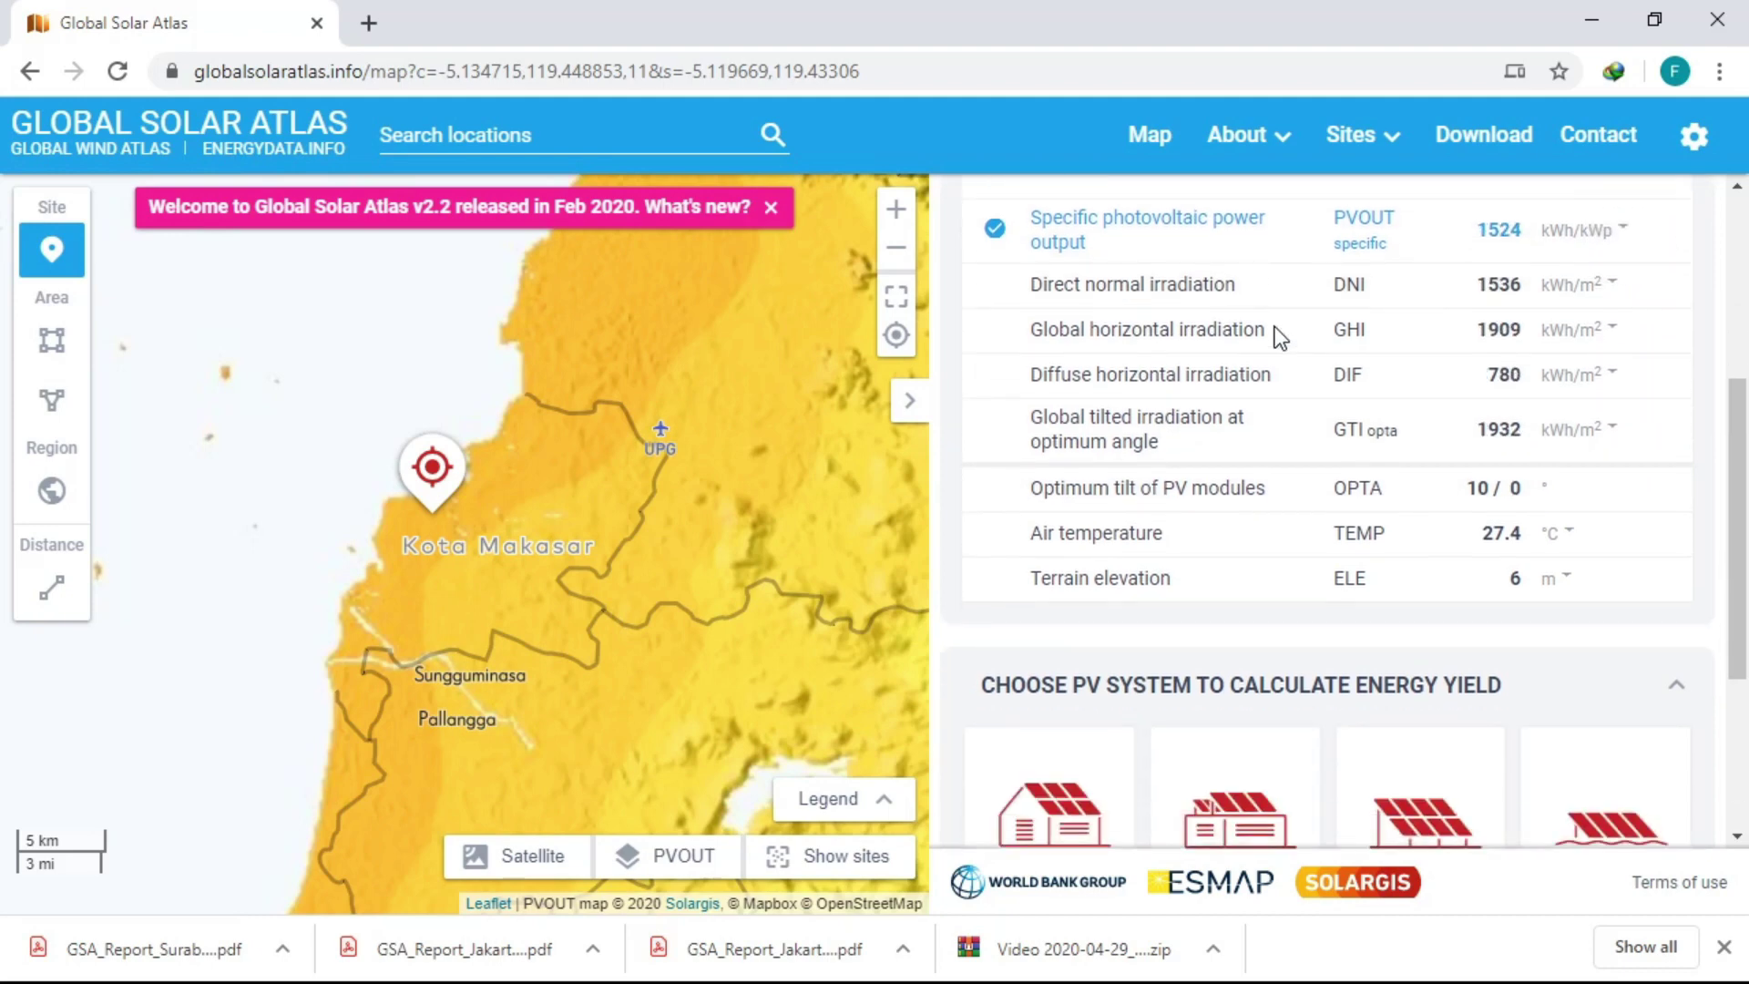
scroll(1275, 326, down, 4)
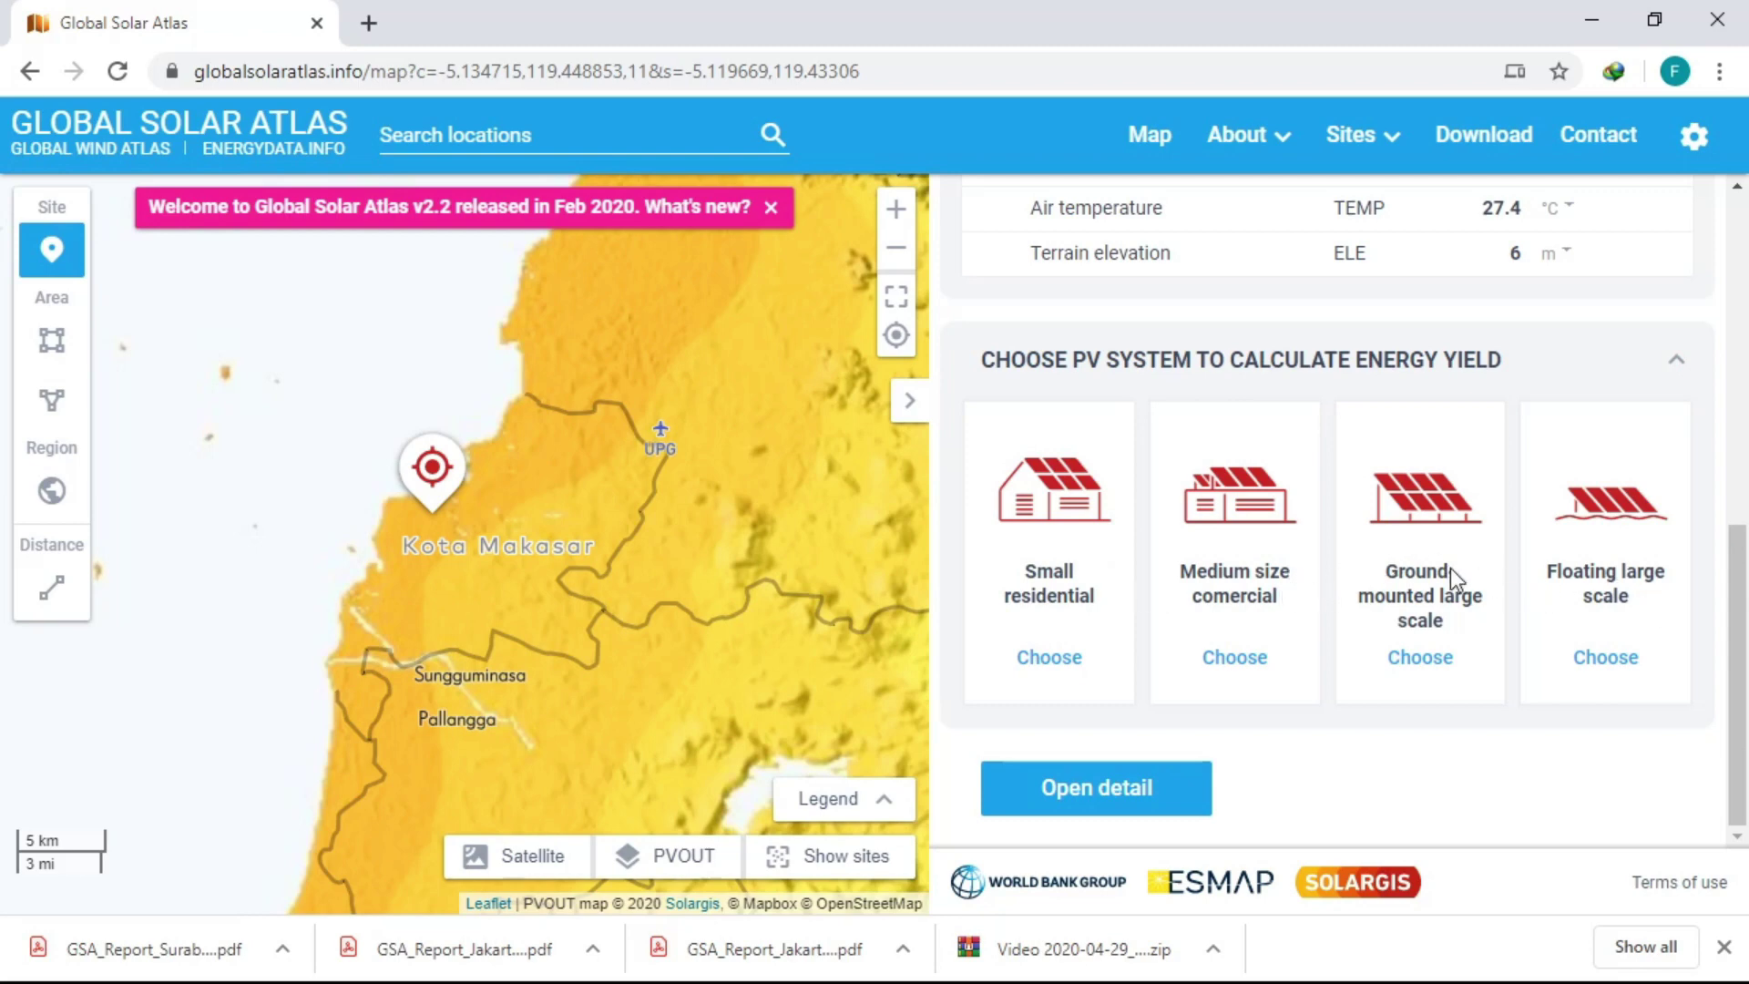
click(1039, 673)
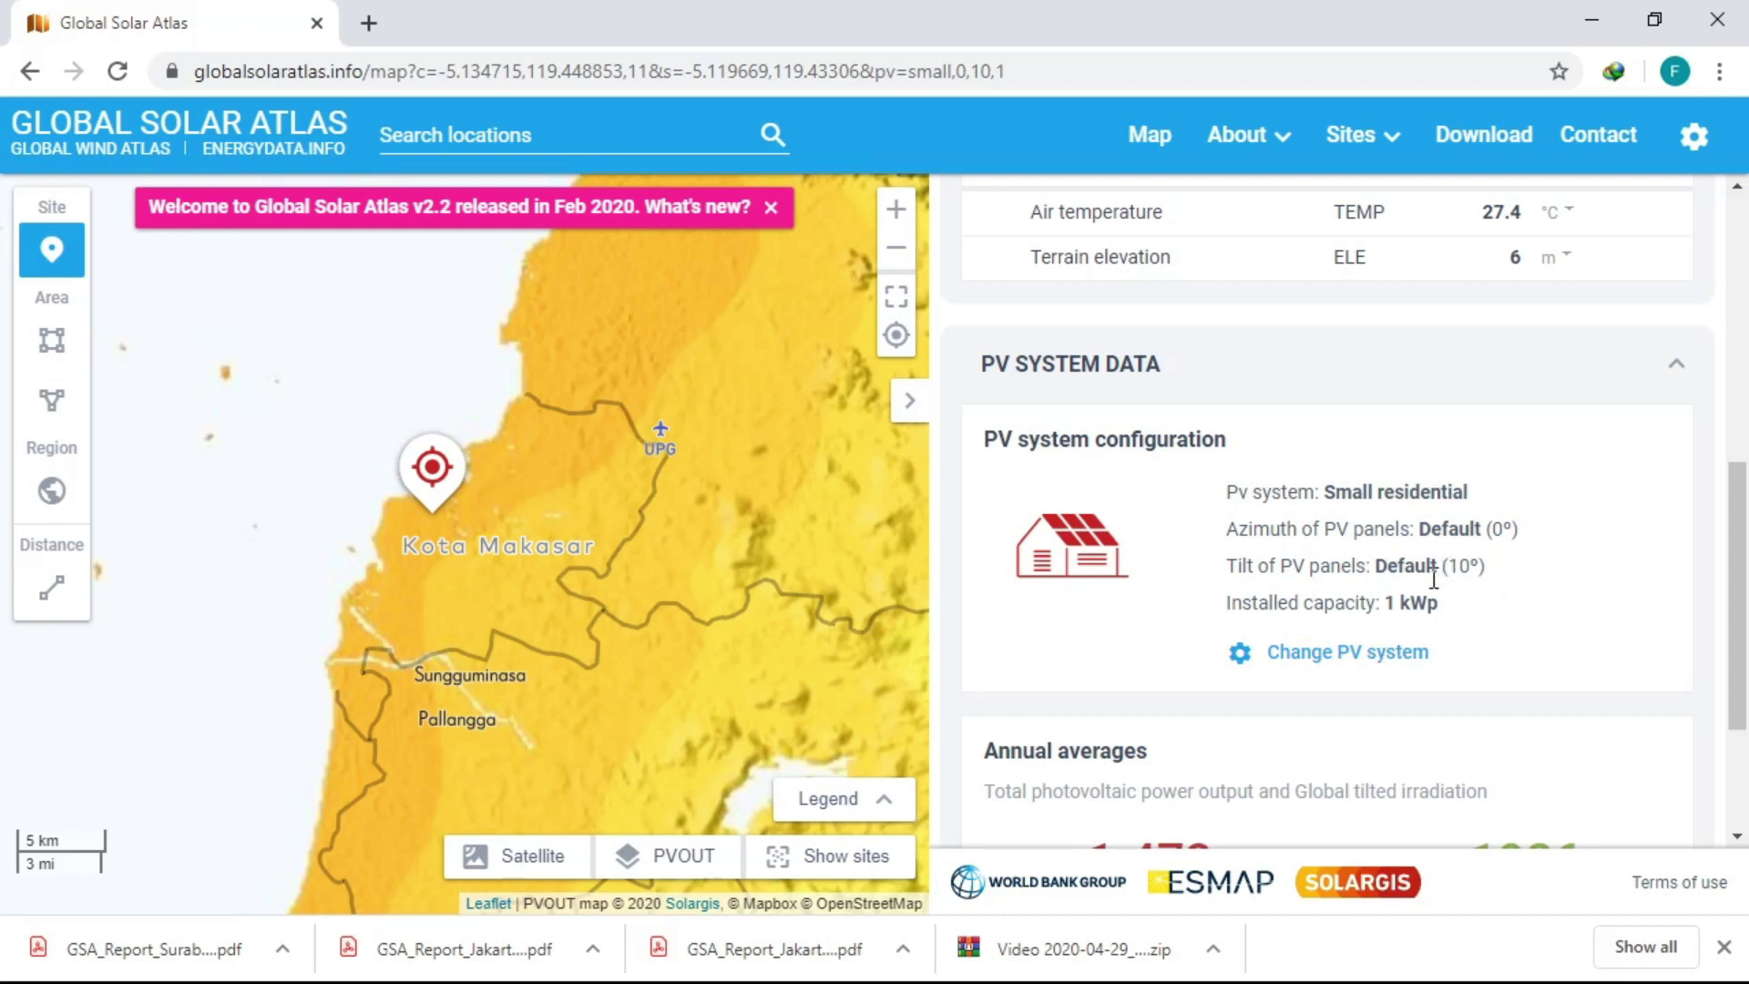
Change the PV system's size to 5 kWp, keeping the default azimuth and tilt, and apply the configuration.
click(1383, 663)
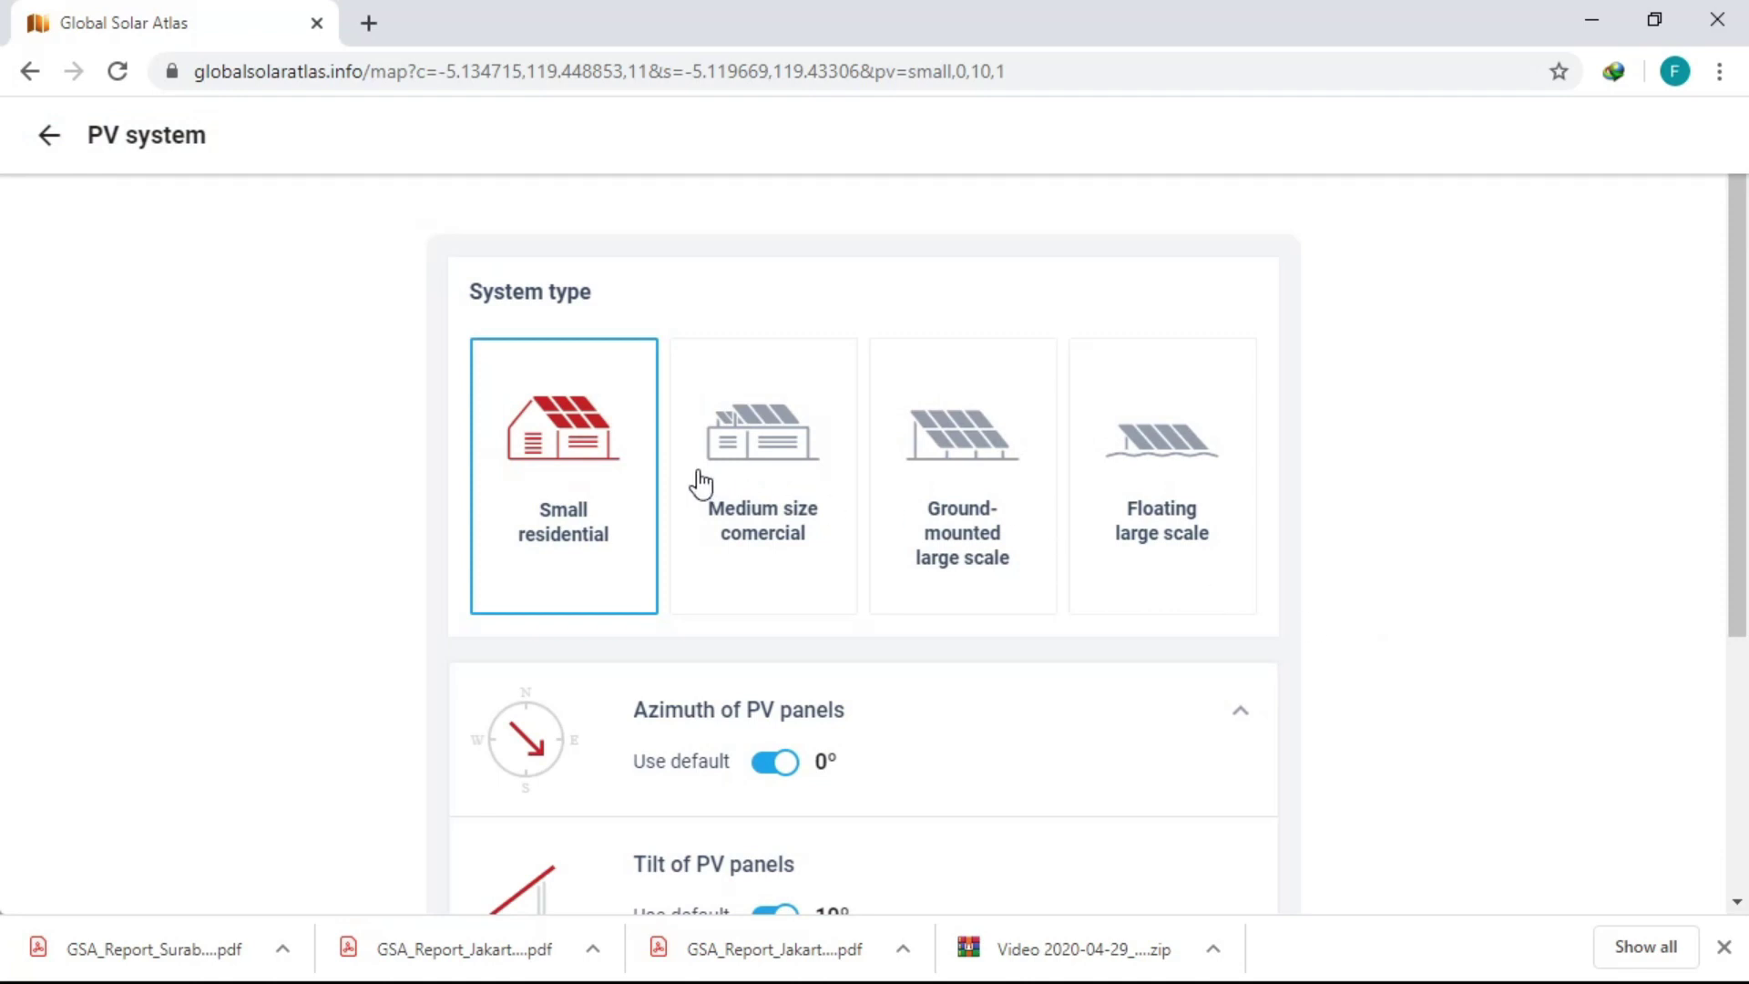
scroll(700, 483, down, 1)
scroll(700, 483, down, 2)
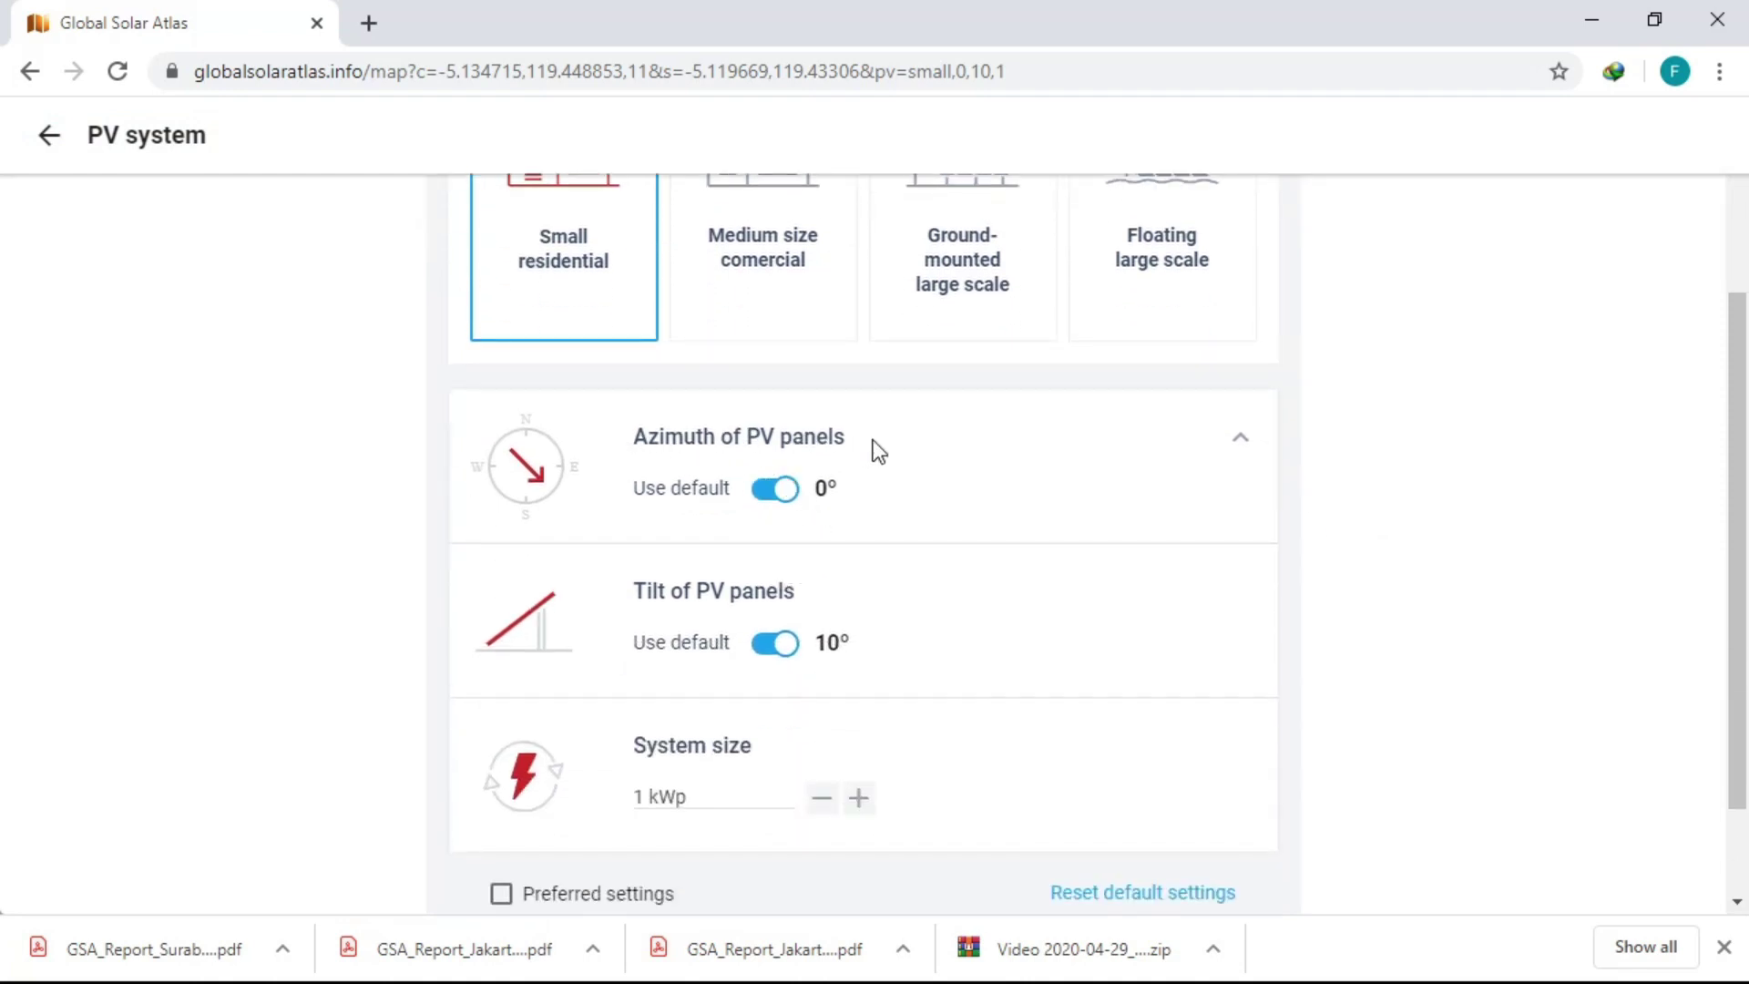
double_click(825, 489)
click(869, 527)
scroll(643, 466, down, 2)
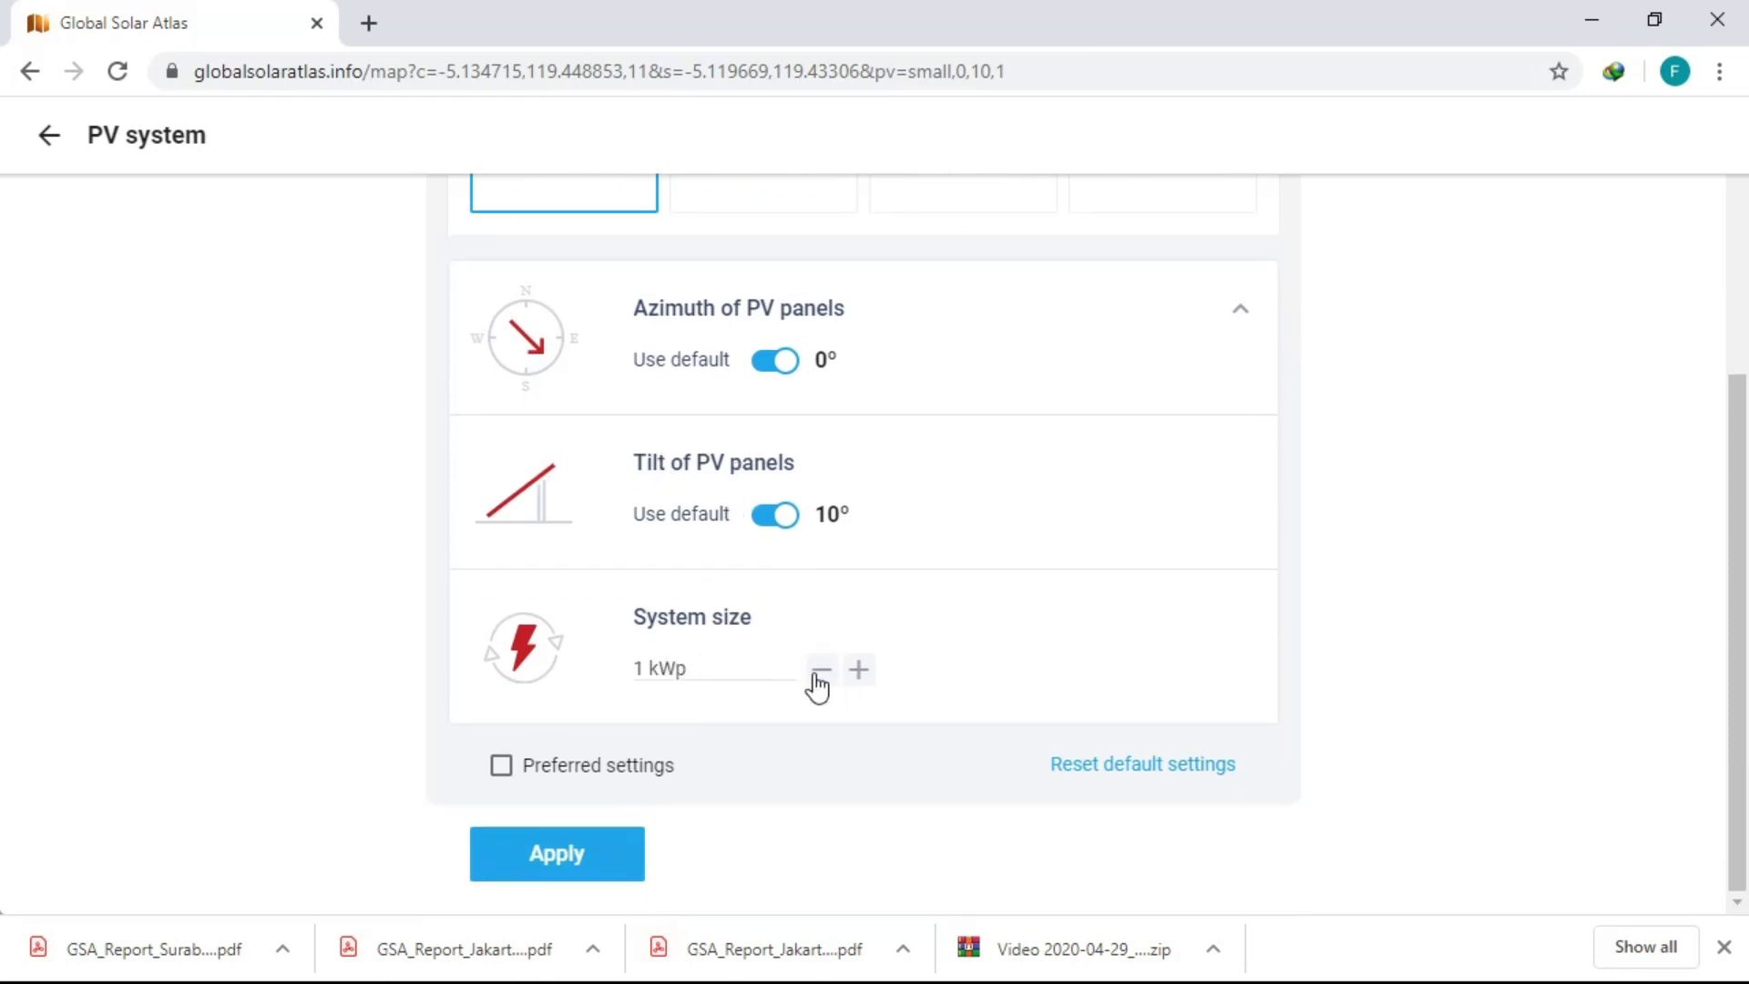
double_click(640, 668)
text(5)
click(612, 860)
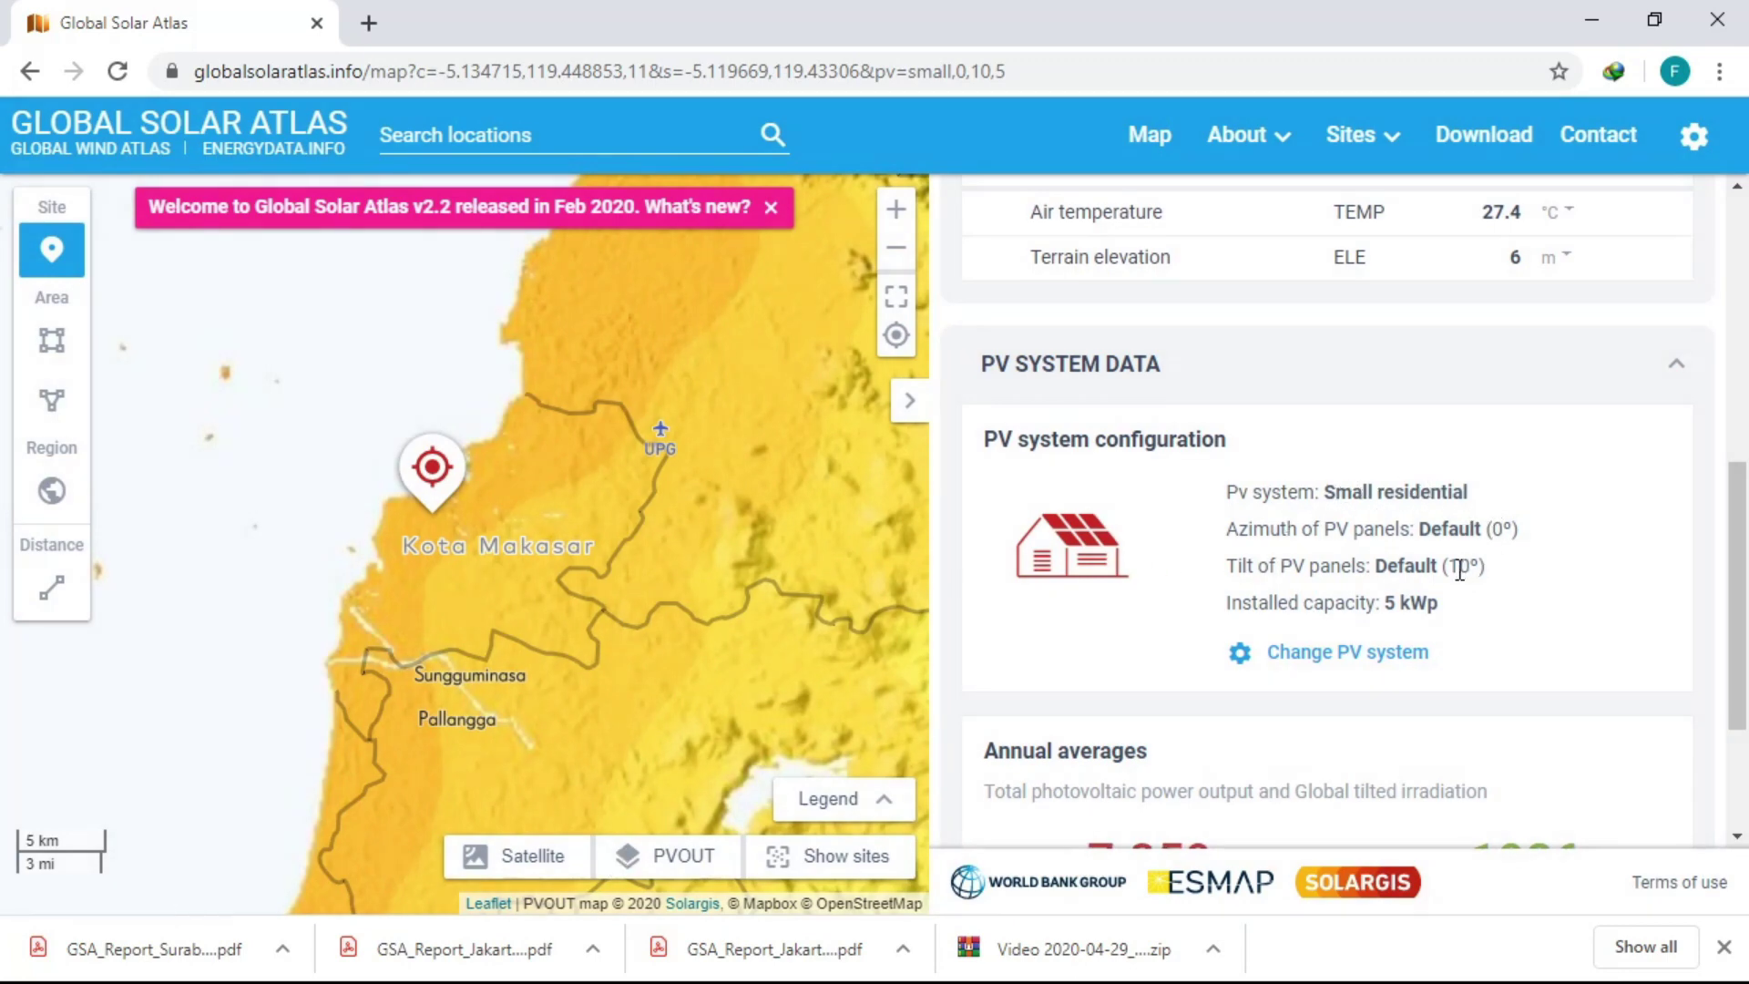
Review the annual averages of photovoltaic power output per day and per year.
scroll(1403, 510, down, 3)
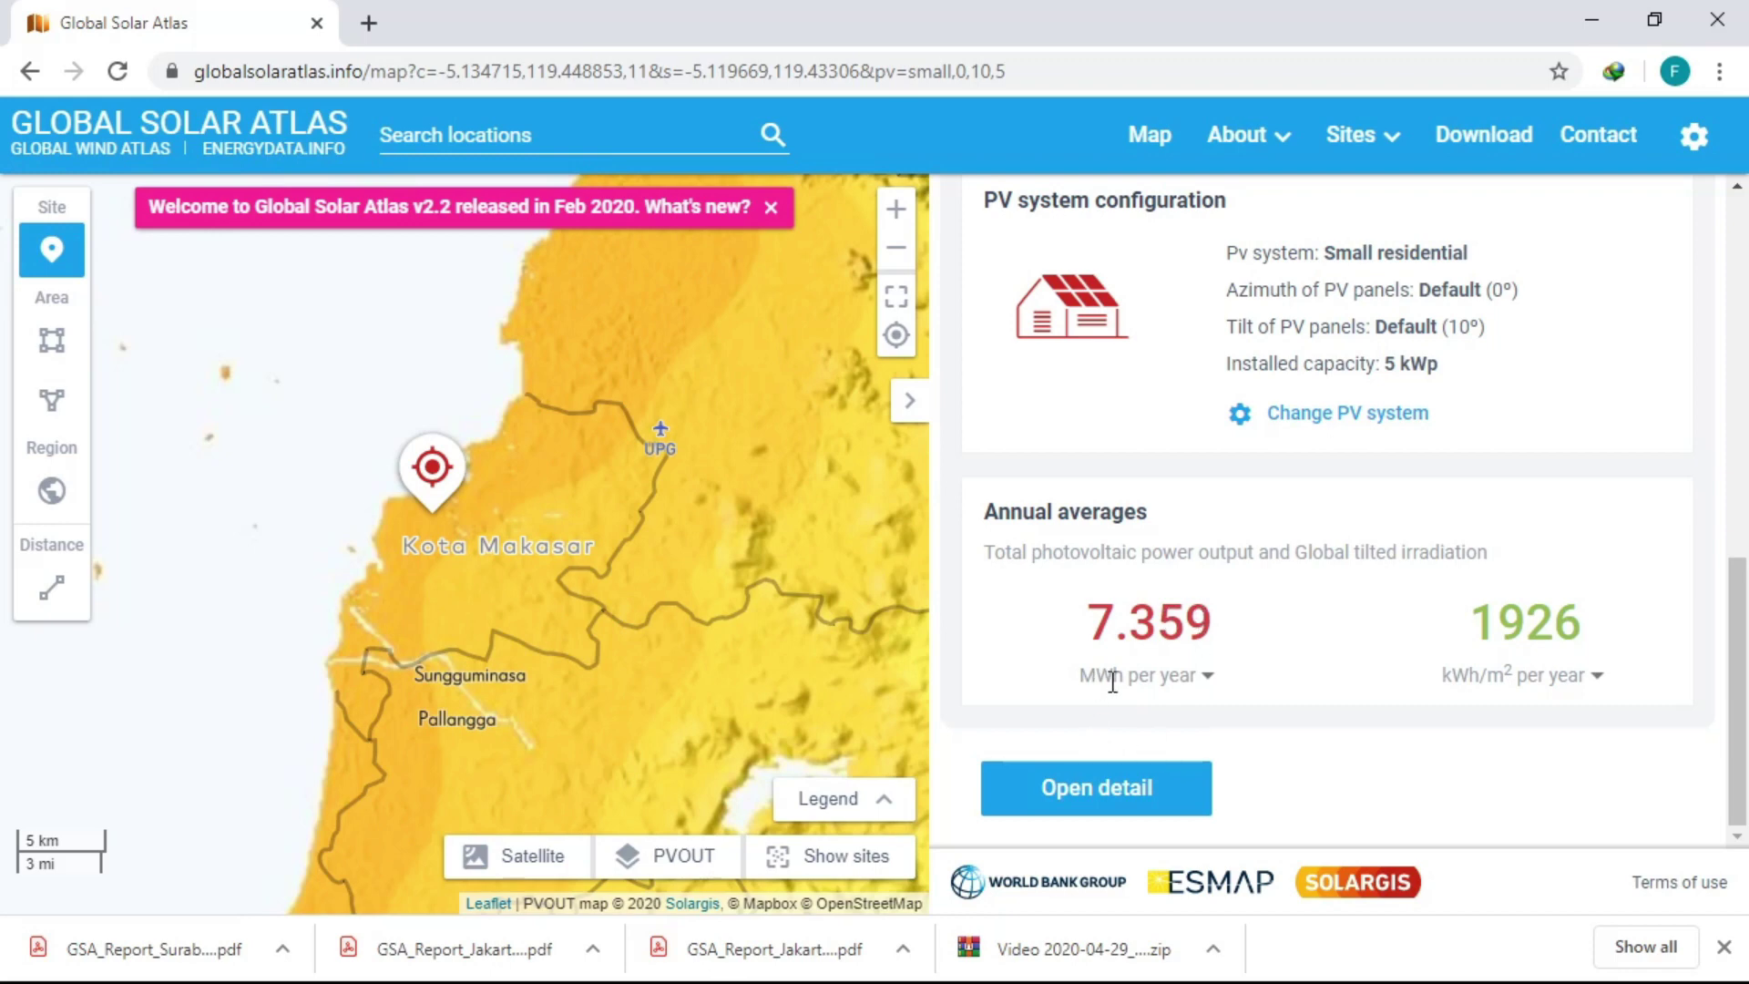
click(1210, 684)
click(1265, 734)
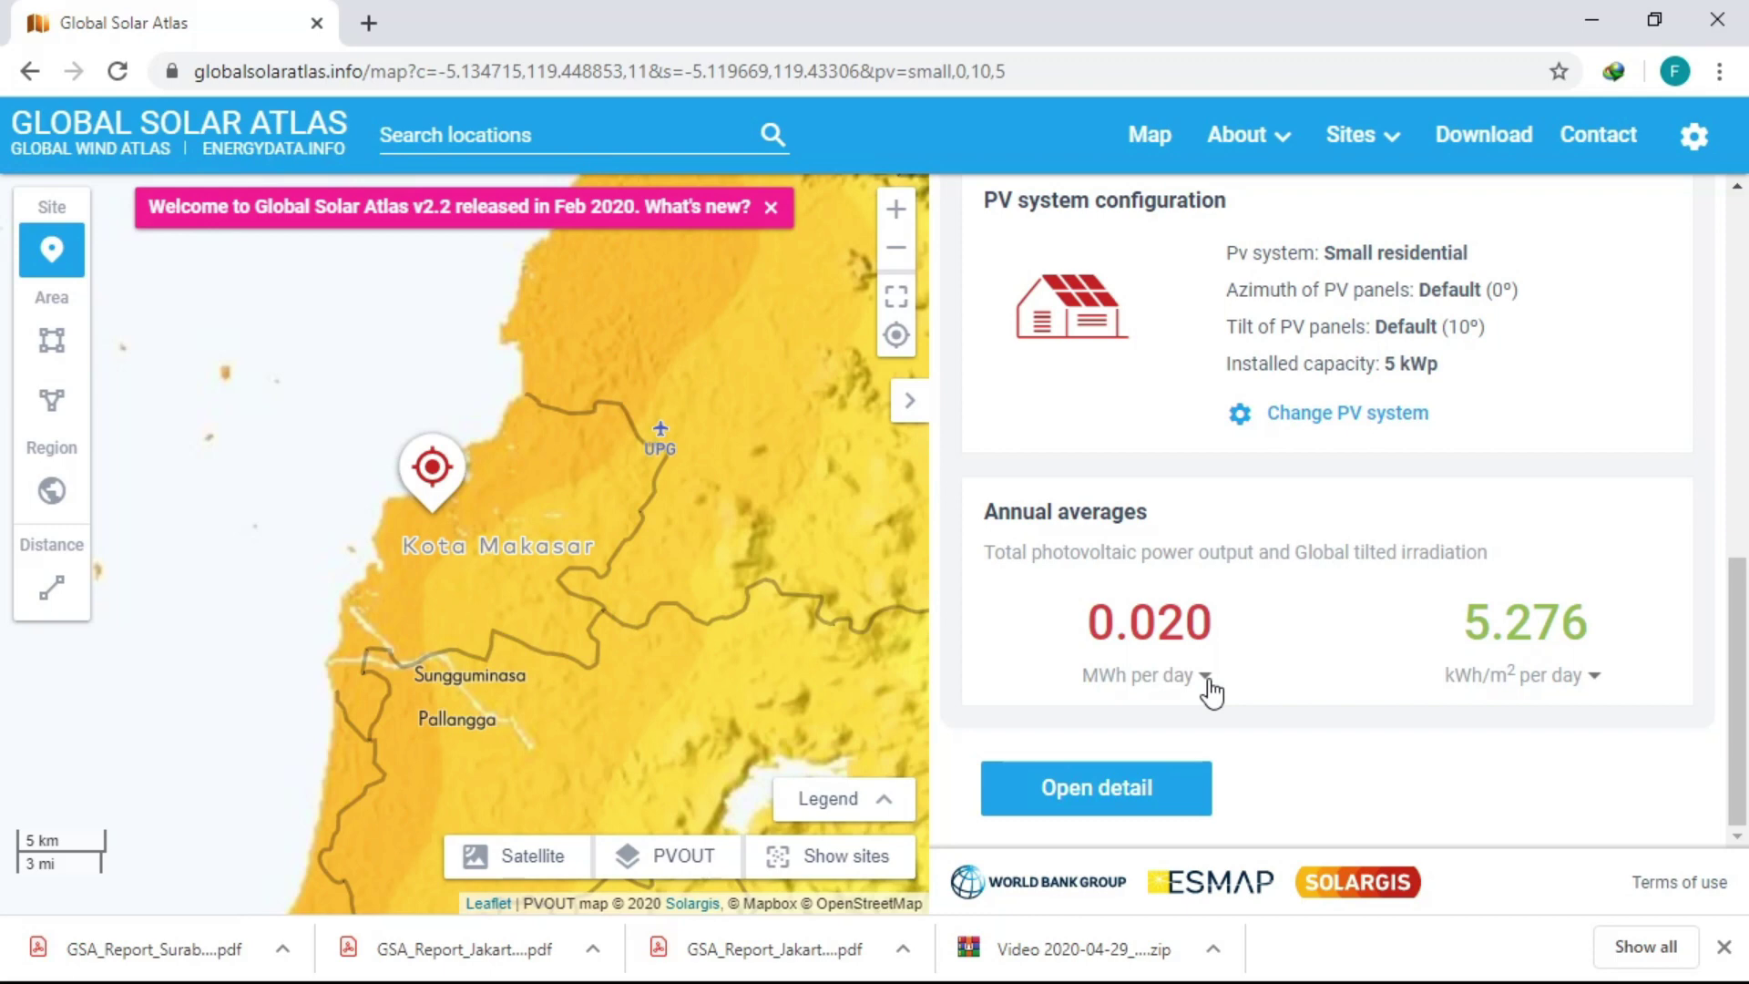
click(1207, 678)
click(1249, 620)
double_click(1172, 627)
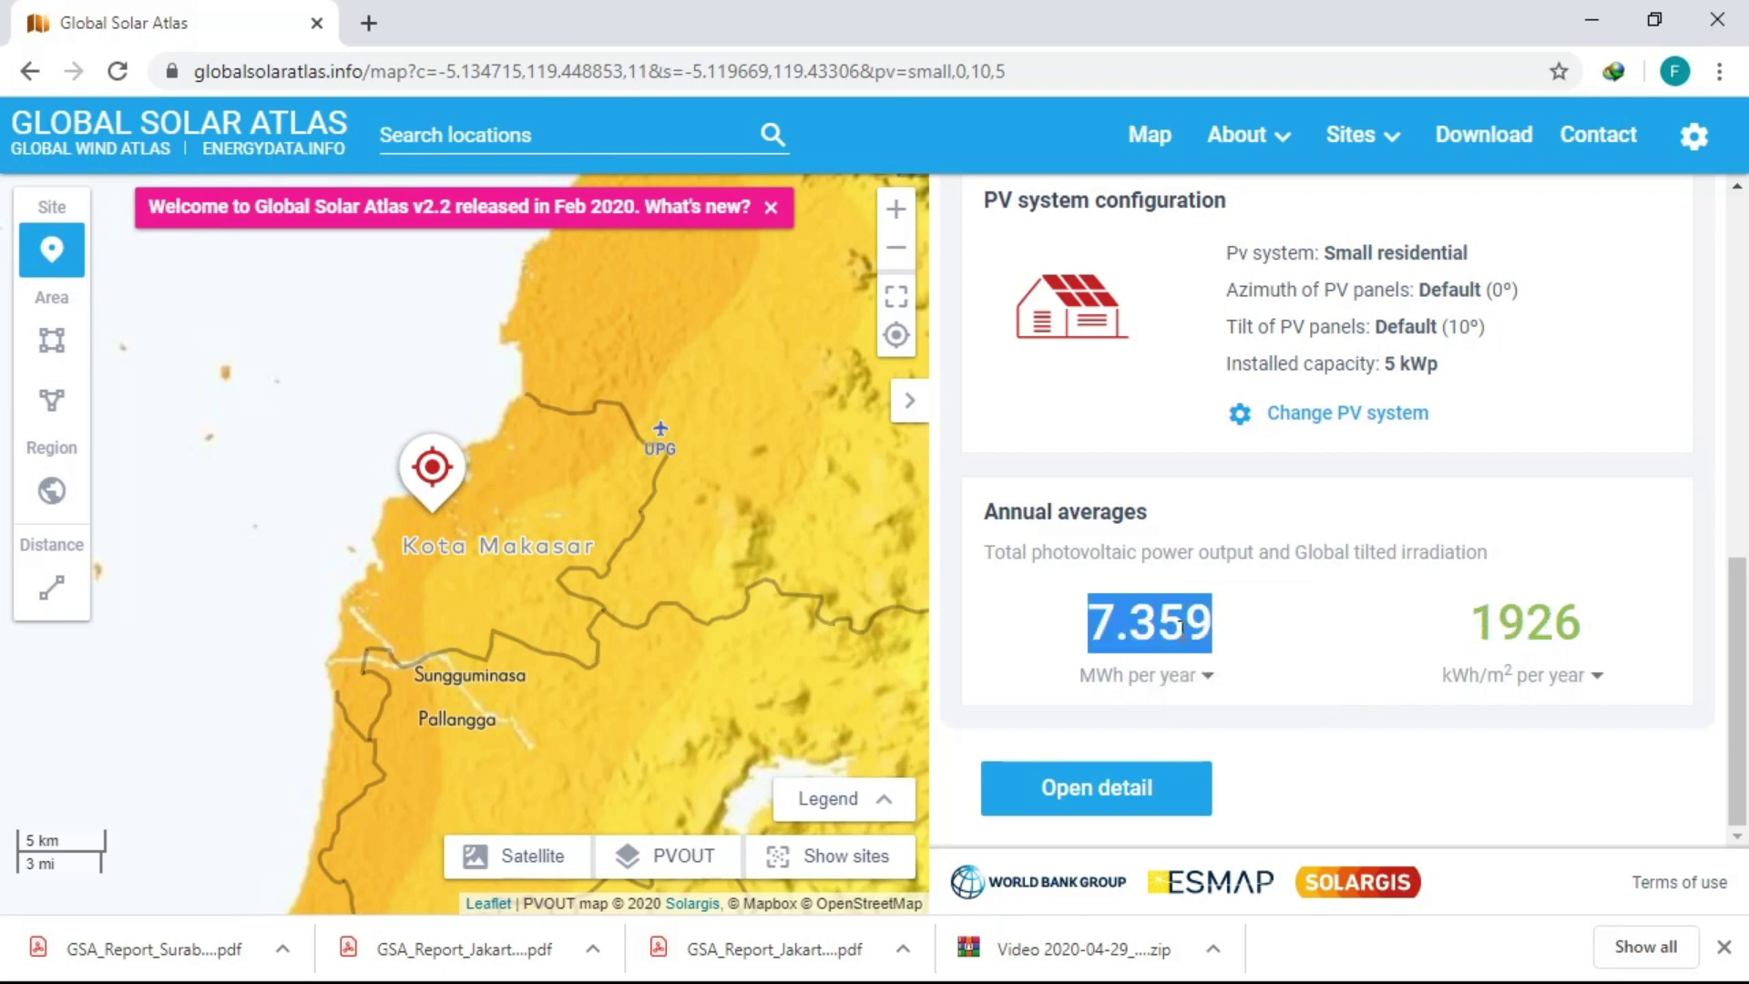
double_click(1200, 629)
click(1230, 613)
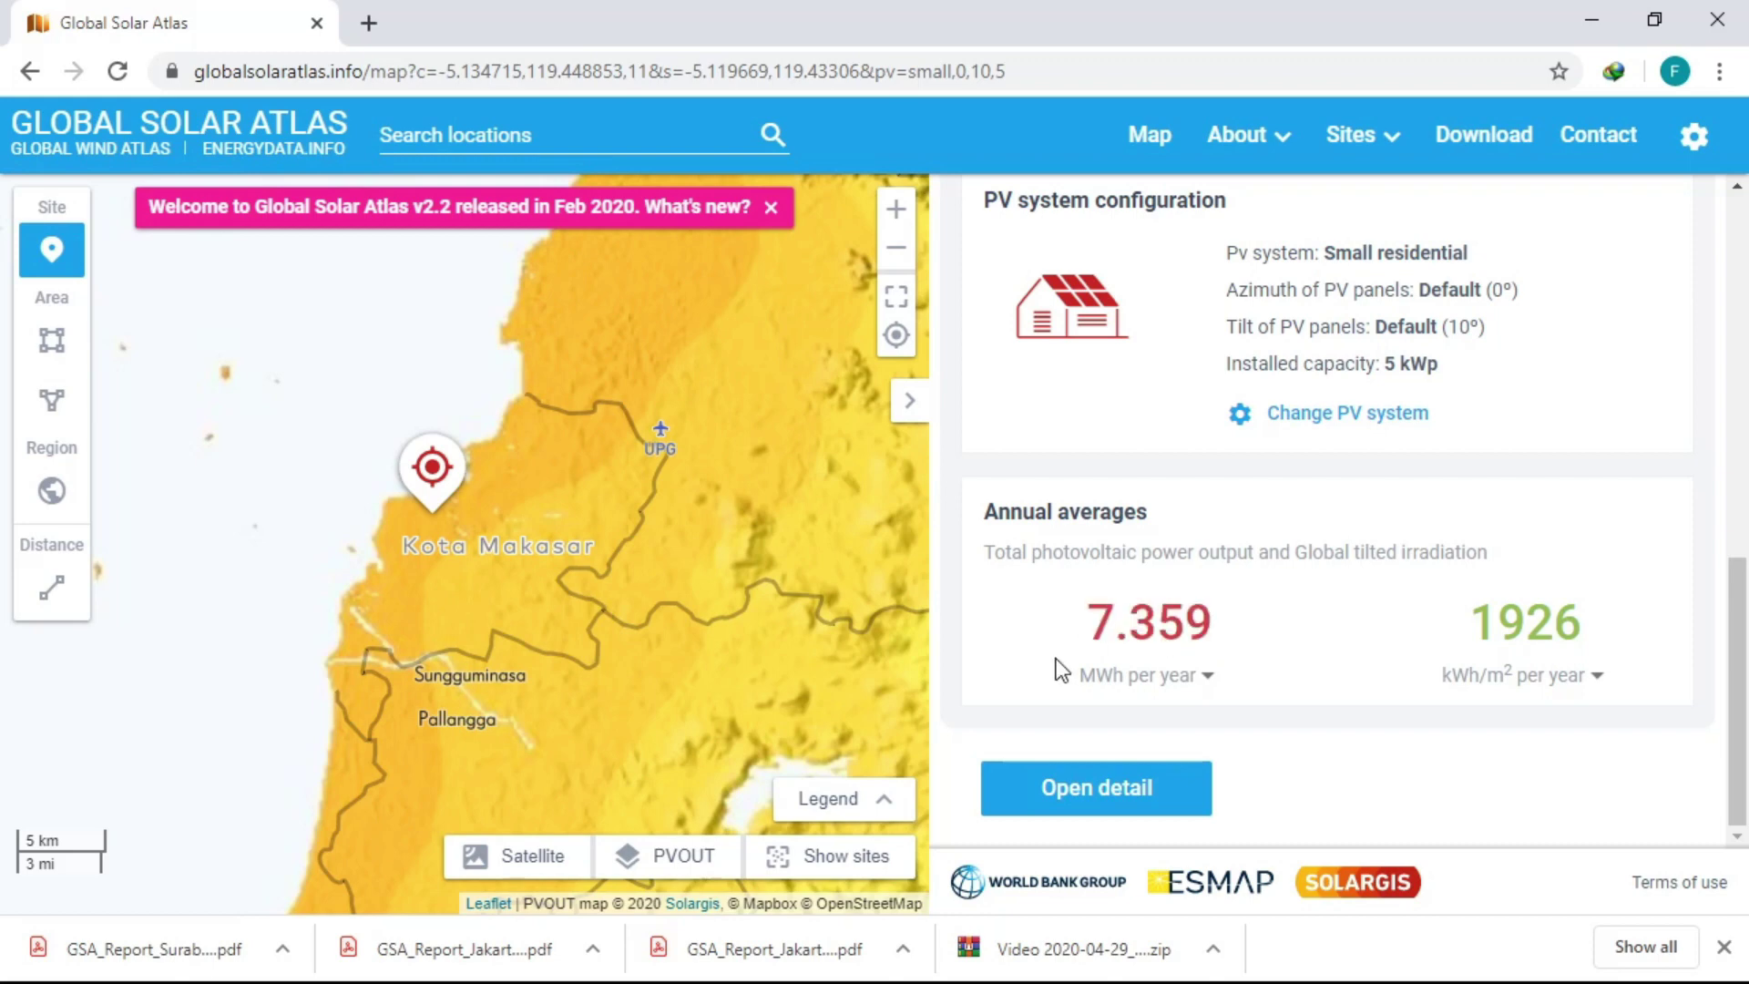
Open Calculator and multiply the yearly output of 7359 kWh by 1500.
key(XF86Calculator)
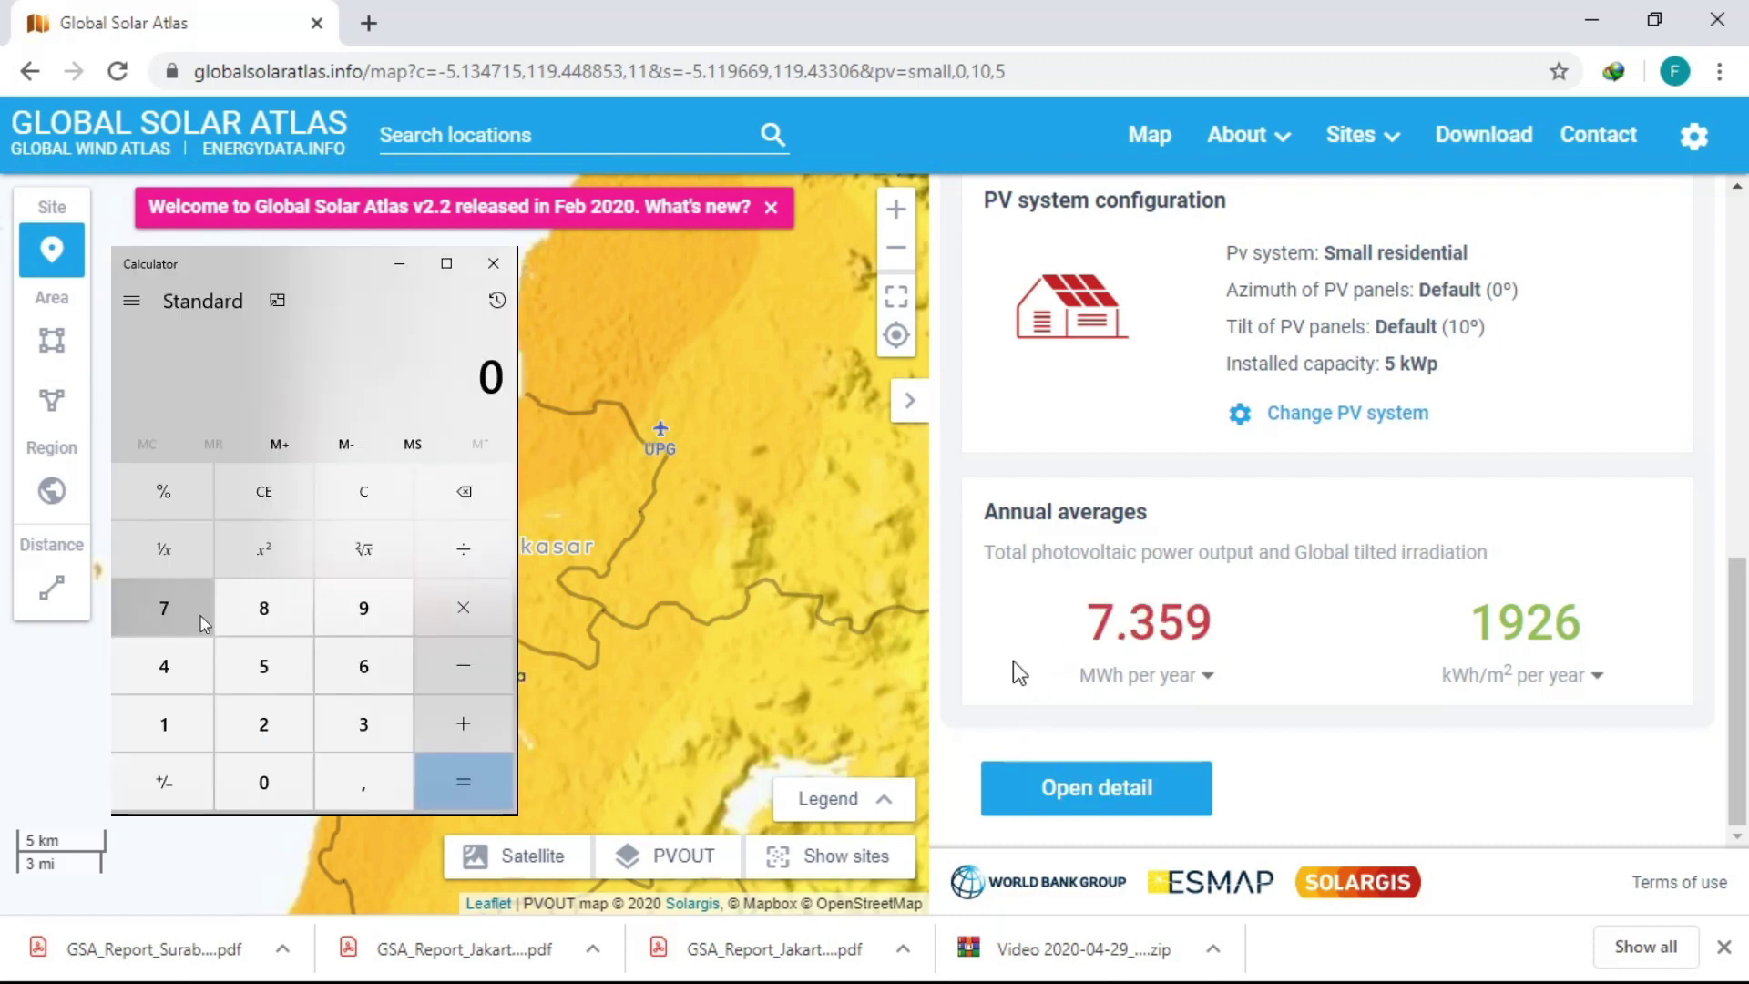
click(163, 609)
click(348, 711)
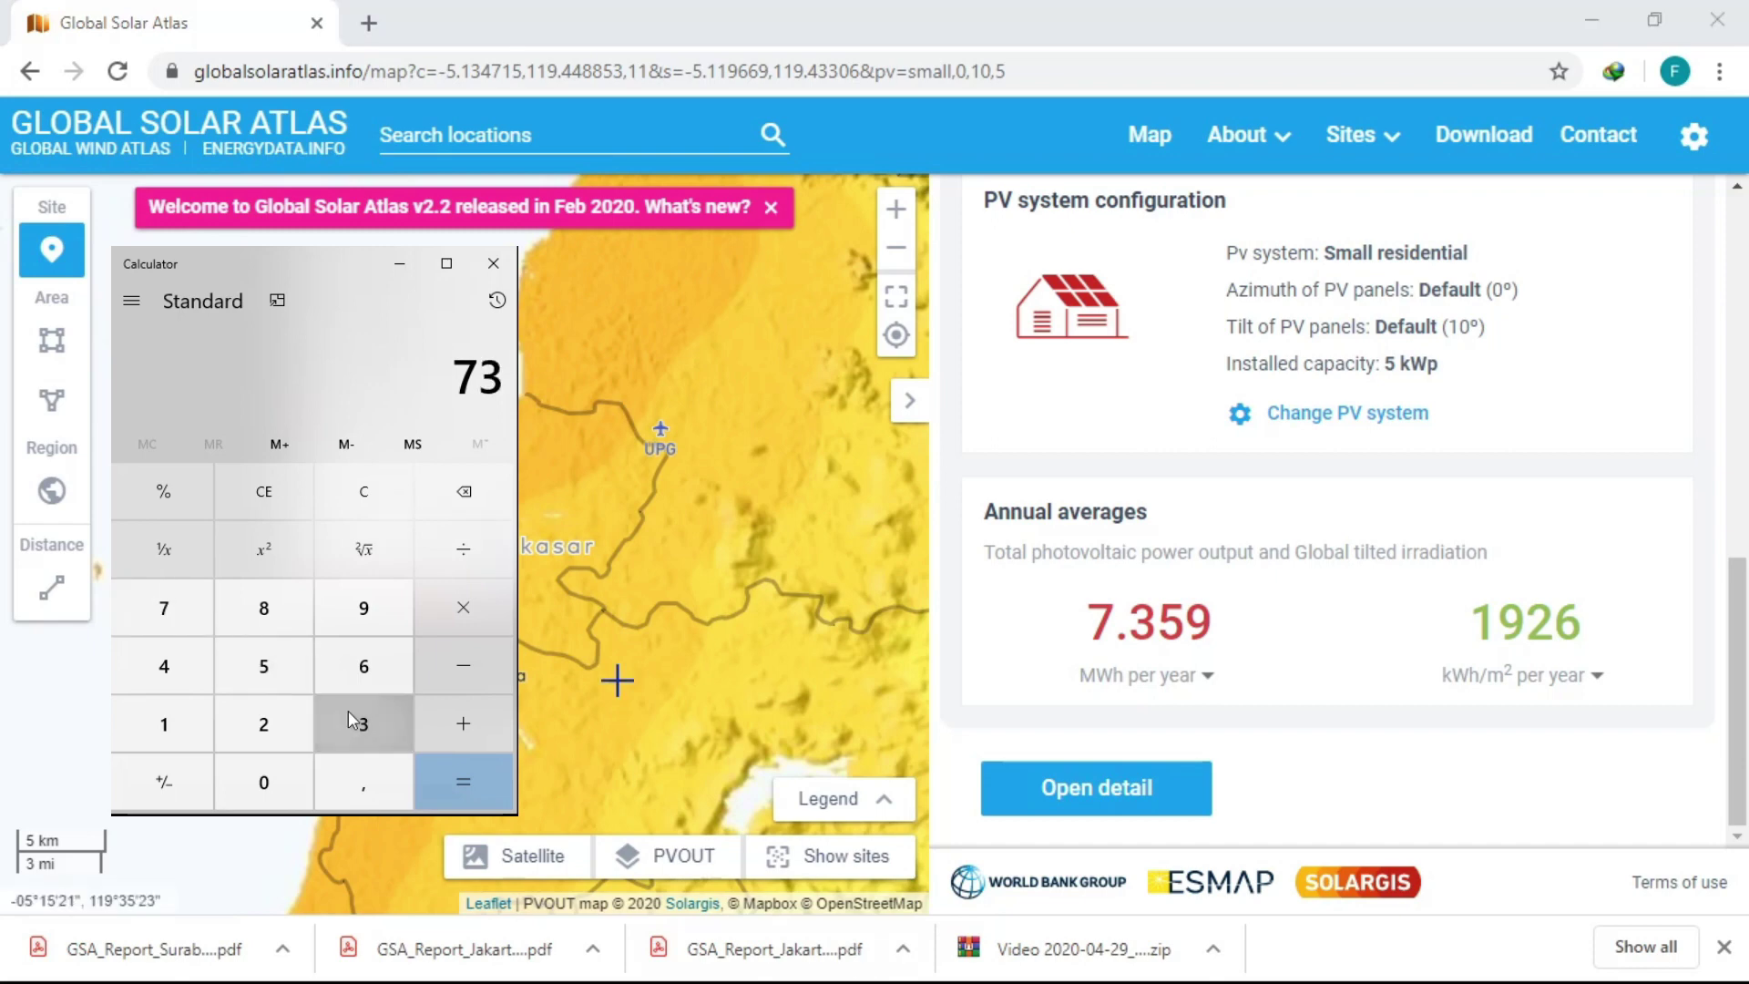
click(290, 674)
click(374, 630)
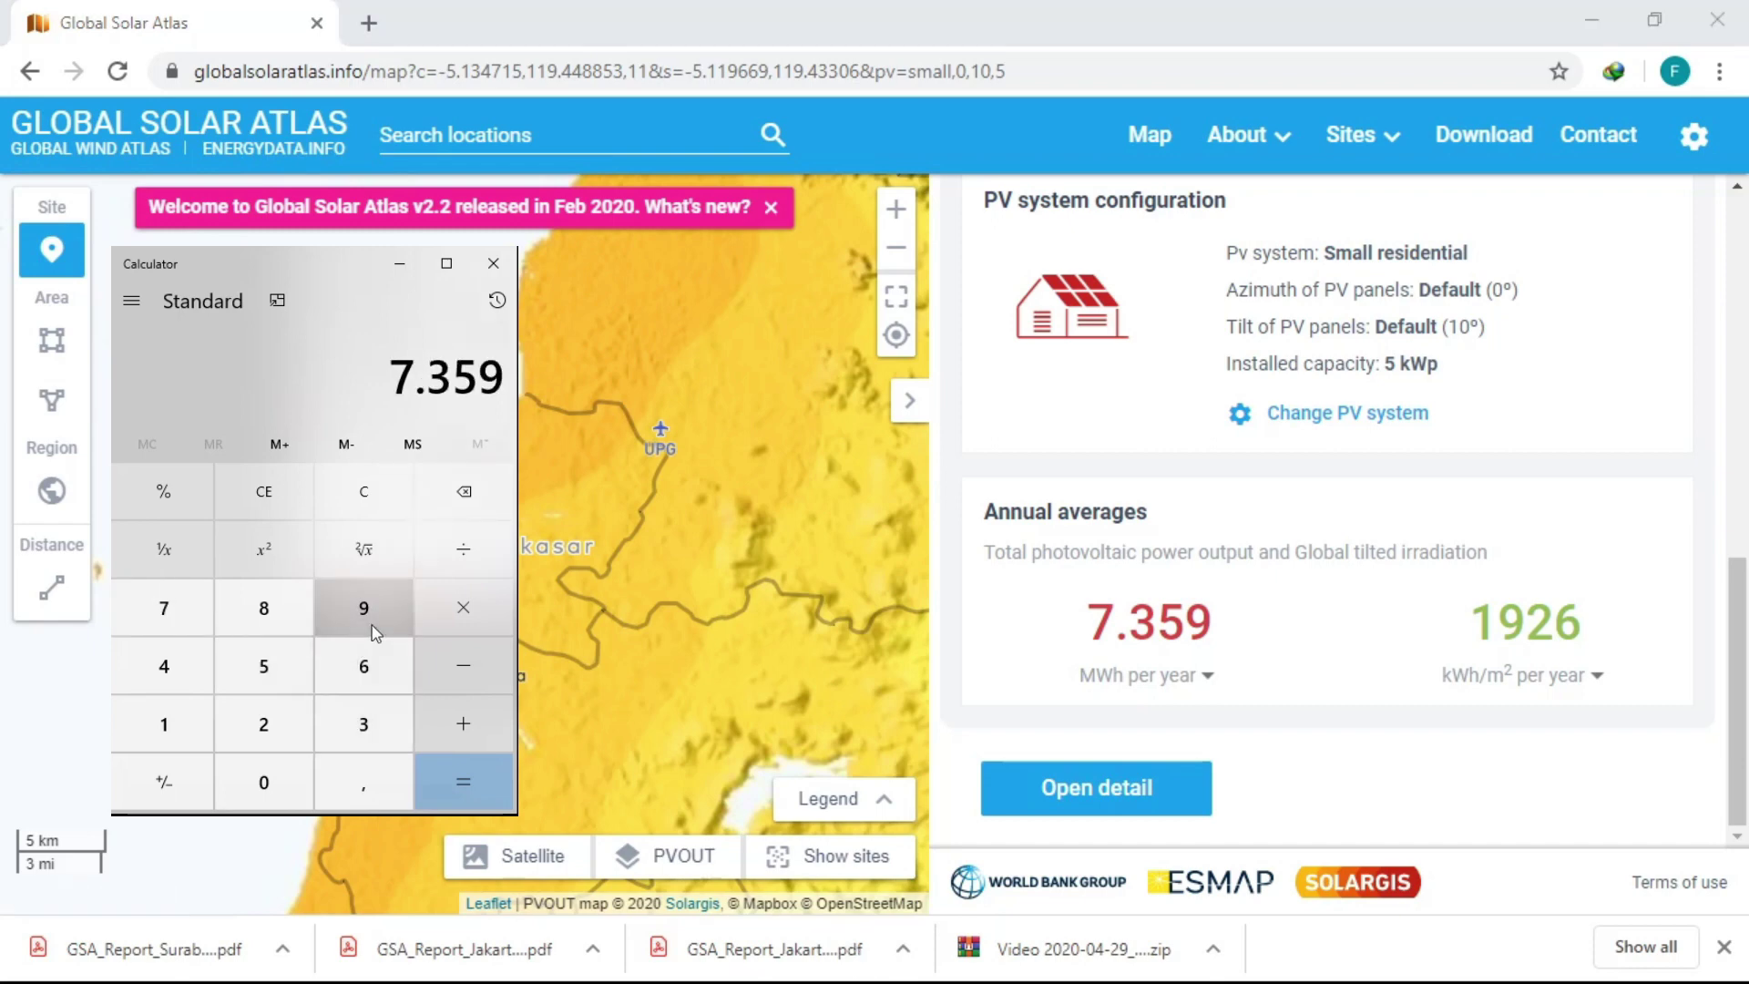
click(478, 607)
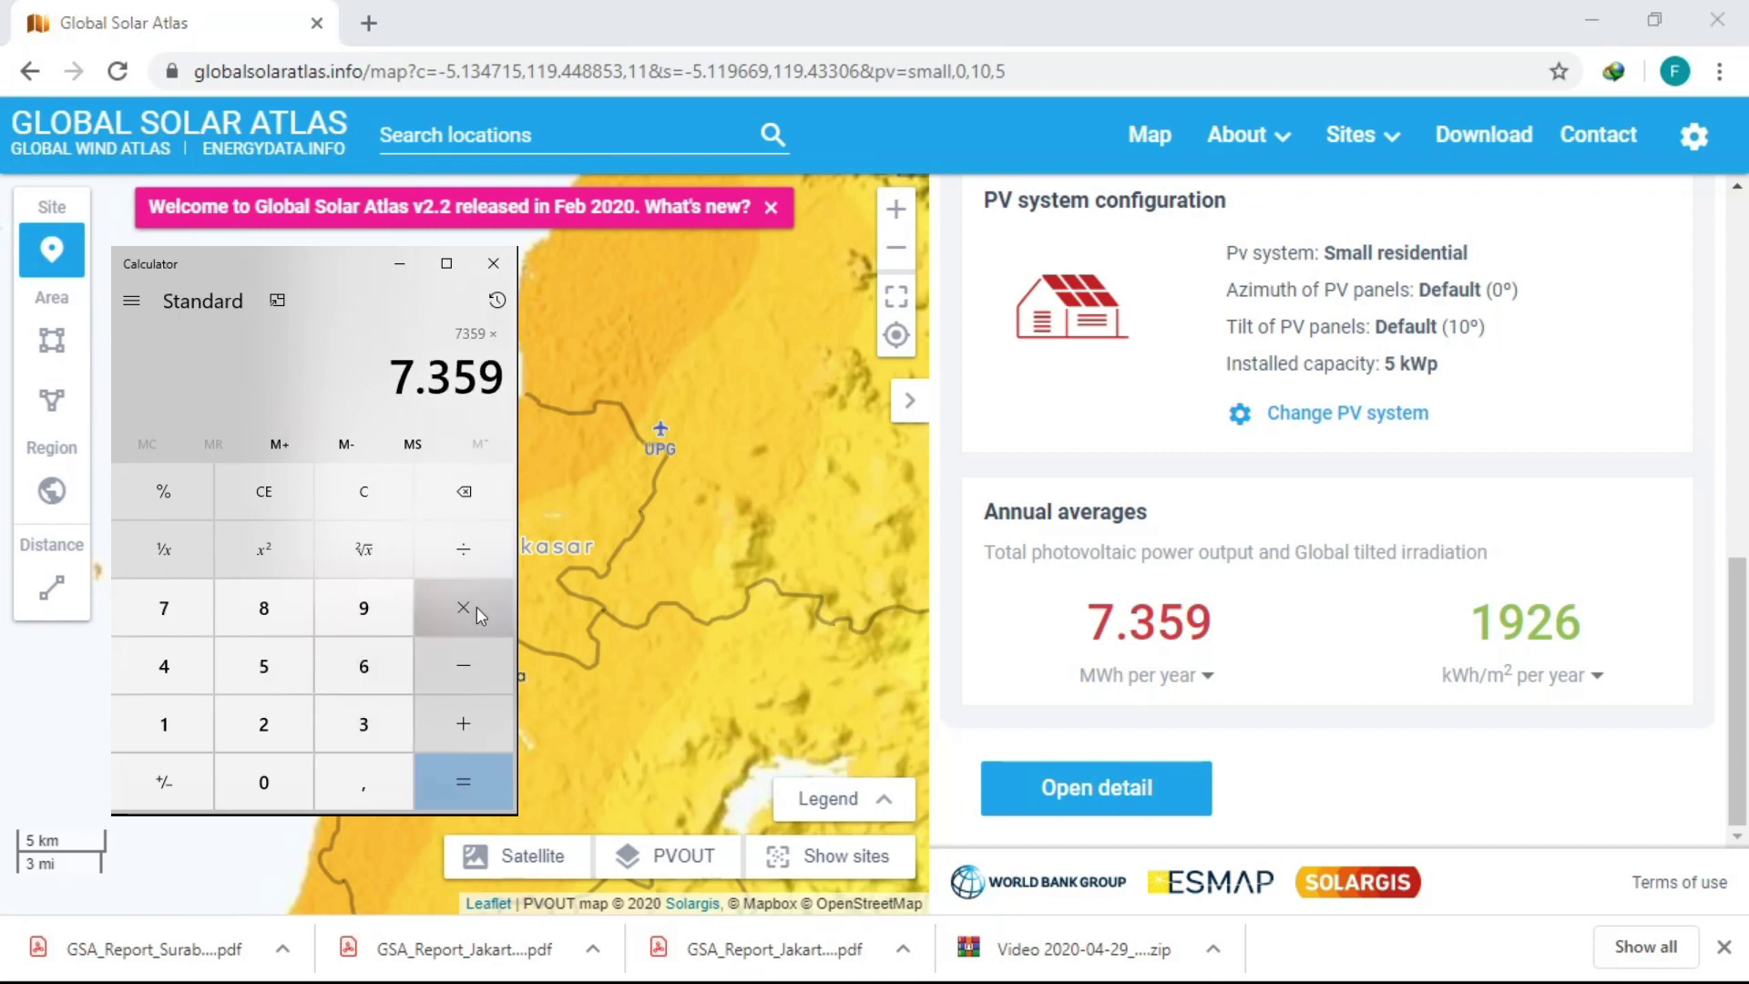
click(192, 752)
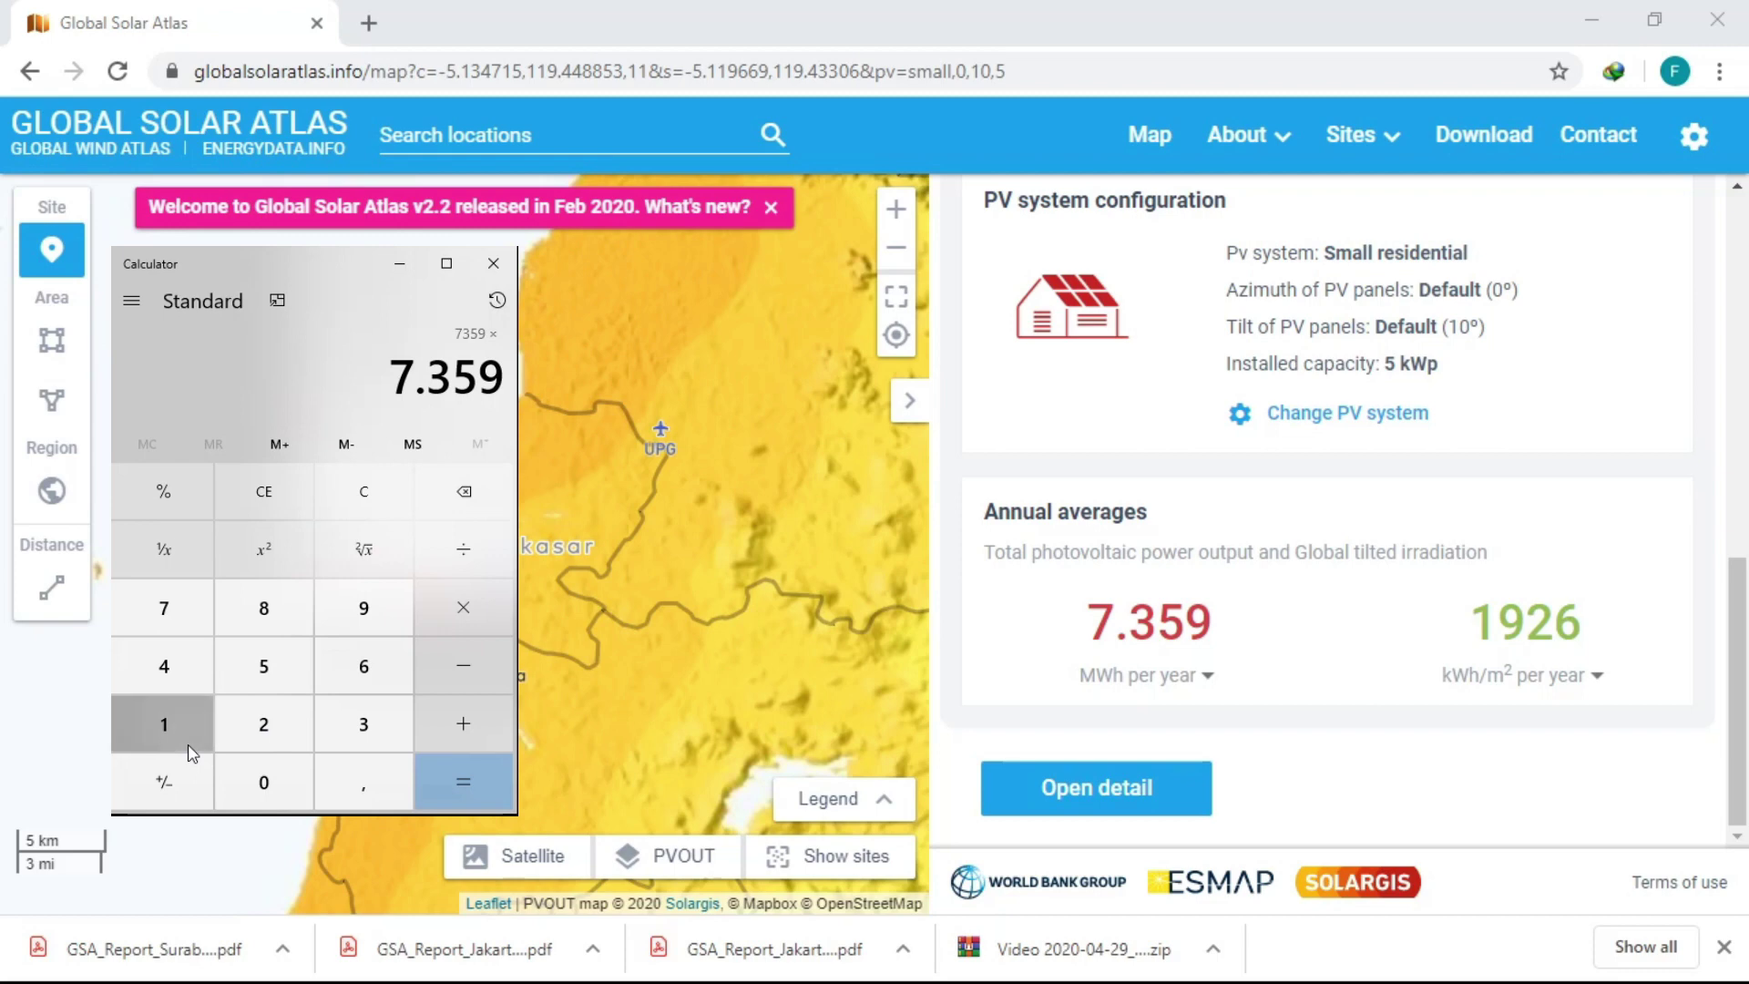
click(264, 668)
click(263, 772)
click(262, 772)
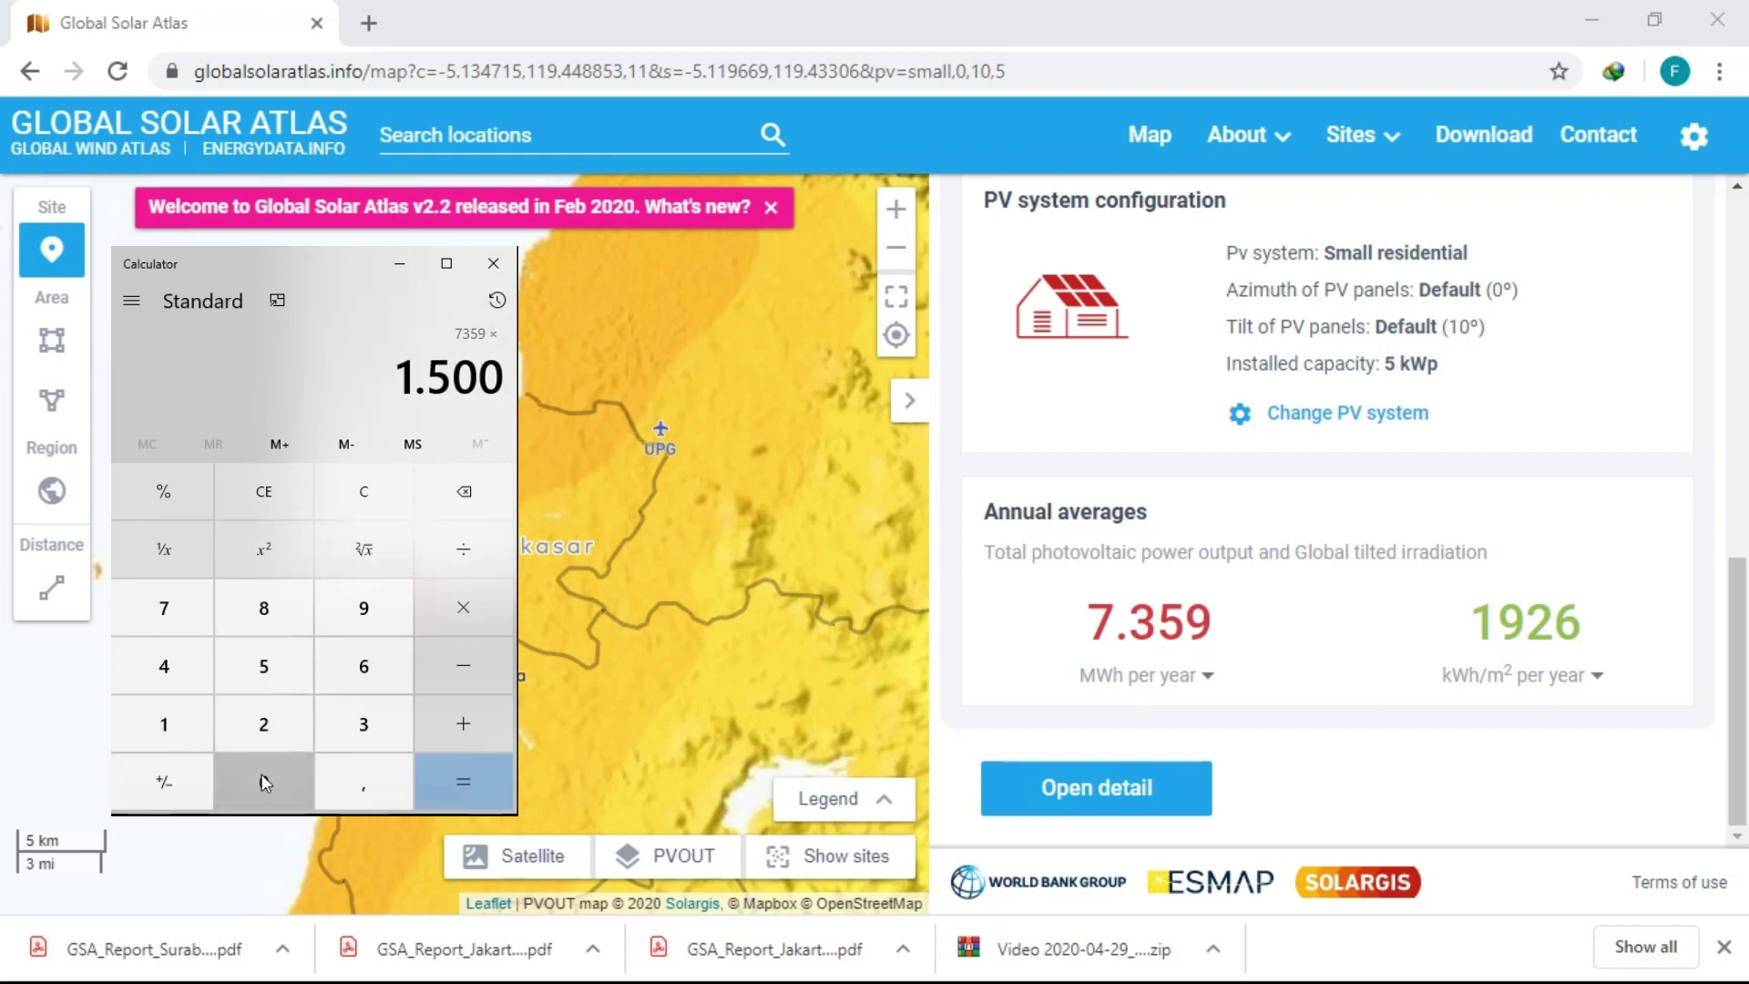
click(474, 774)
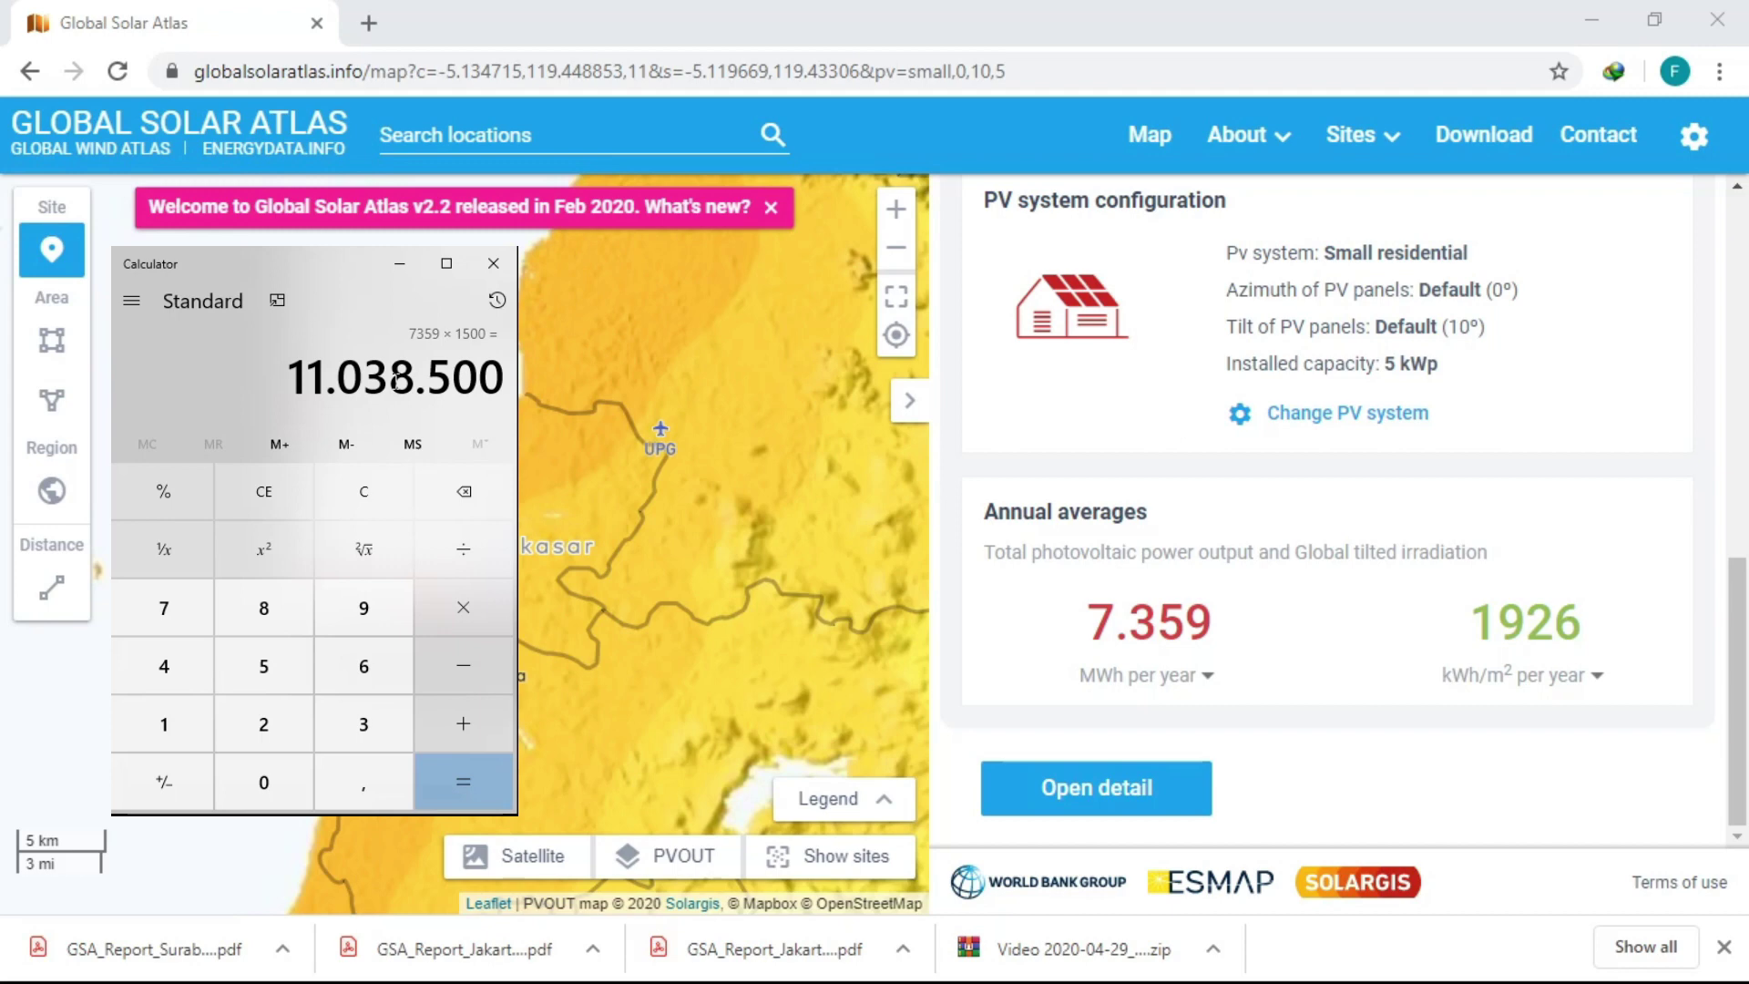
Calculate 7359 × 2000 in Calculator.
click(173, 612)
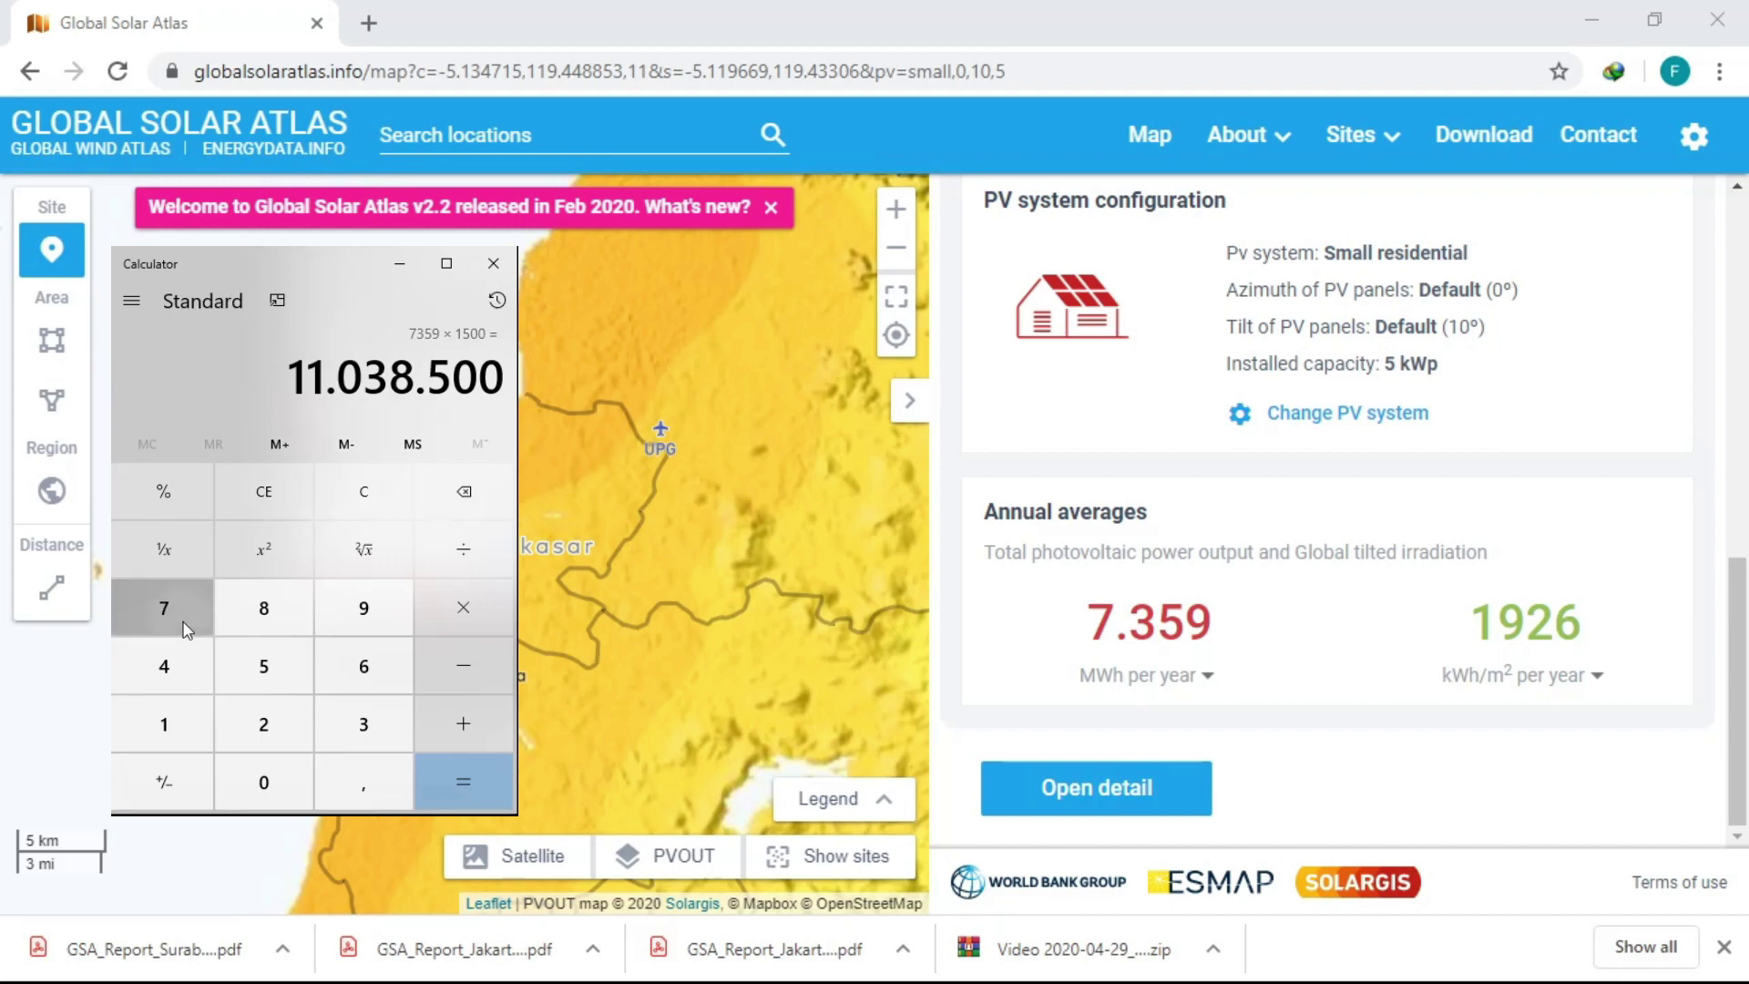
click(363, 724)
click(260, 668)
click(363, 607)
click(463, 608)
click(280, 730)
double_click(282, 784)
click(282, 785)
click(462, 786)
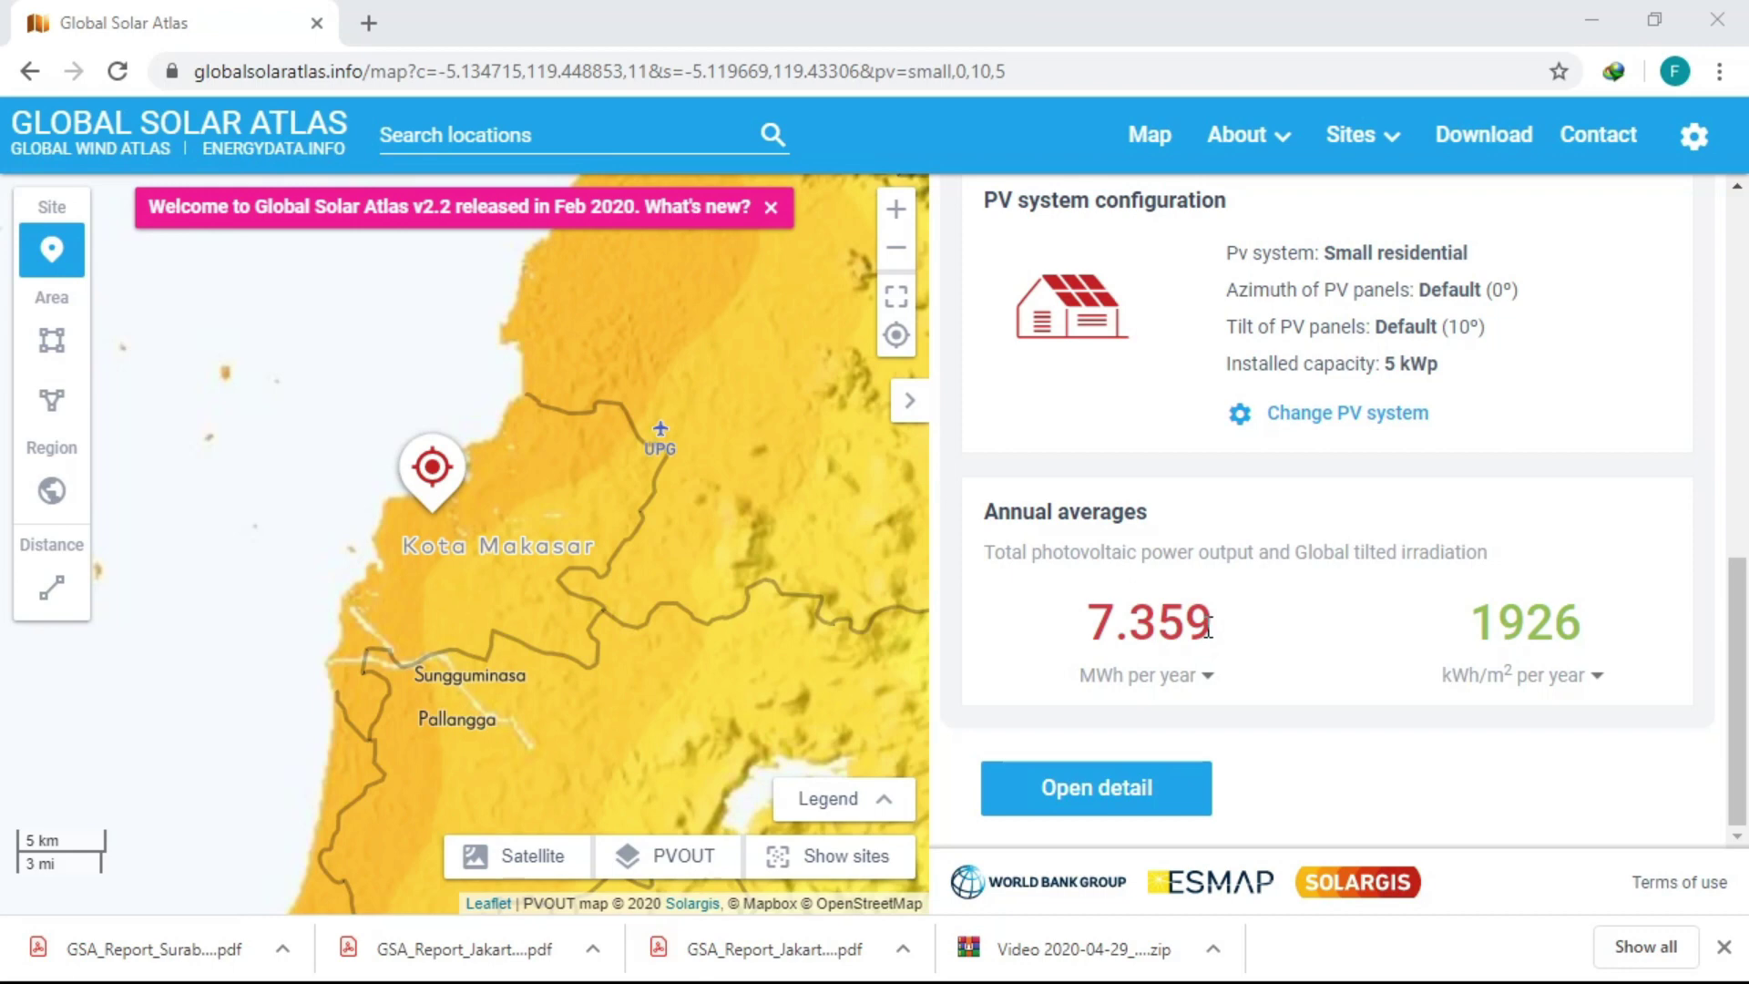
drag(1208, 625, 1099, 623)
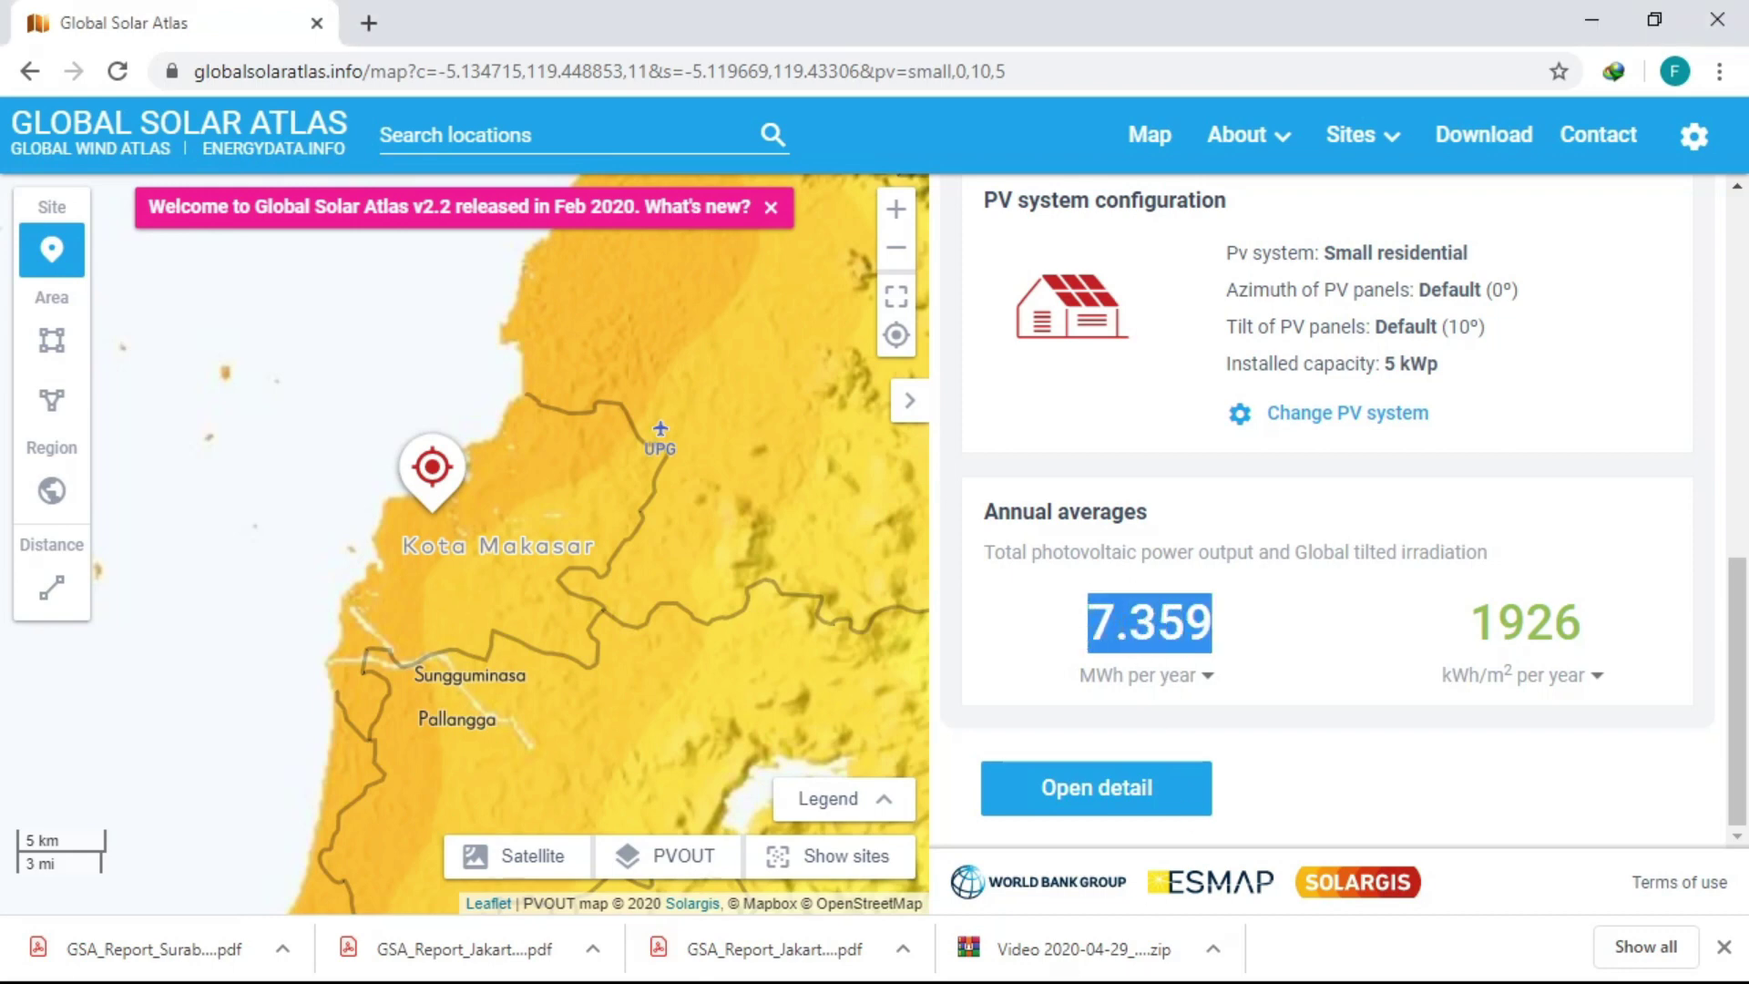
click(847, 975)
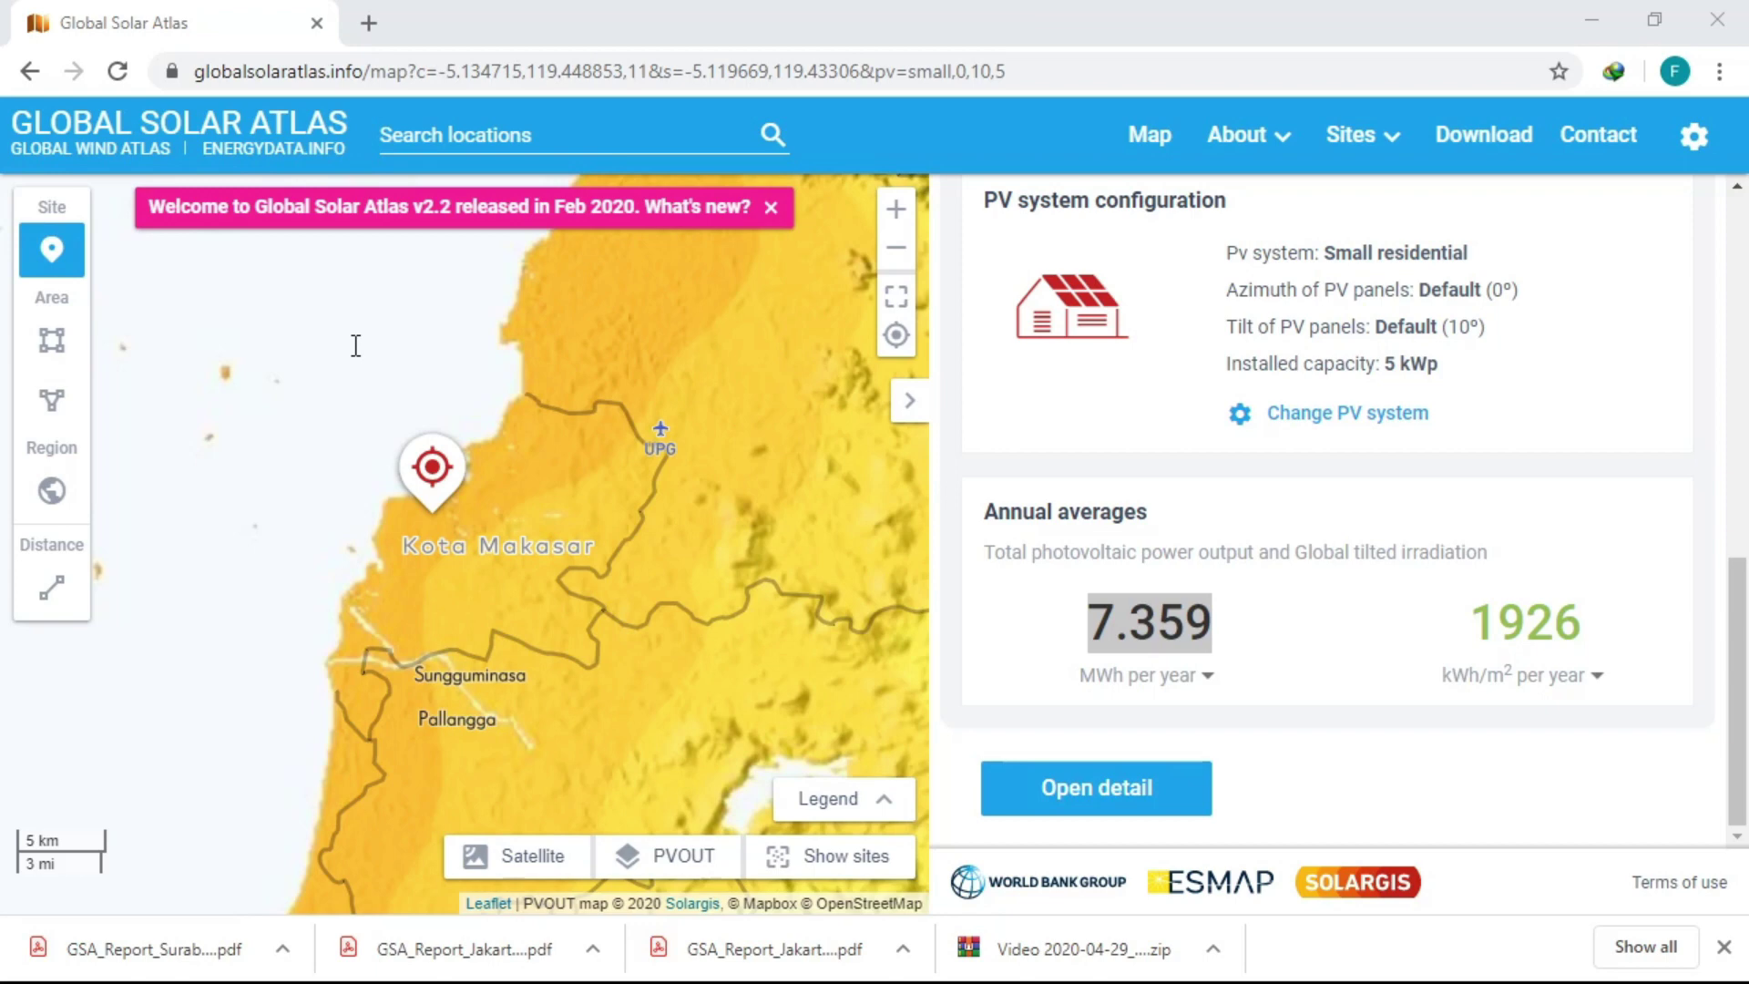
click(1029, 533)
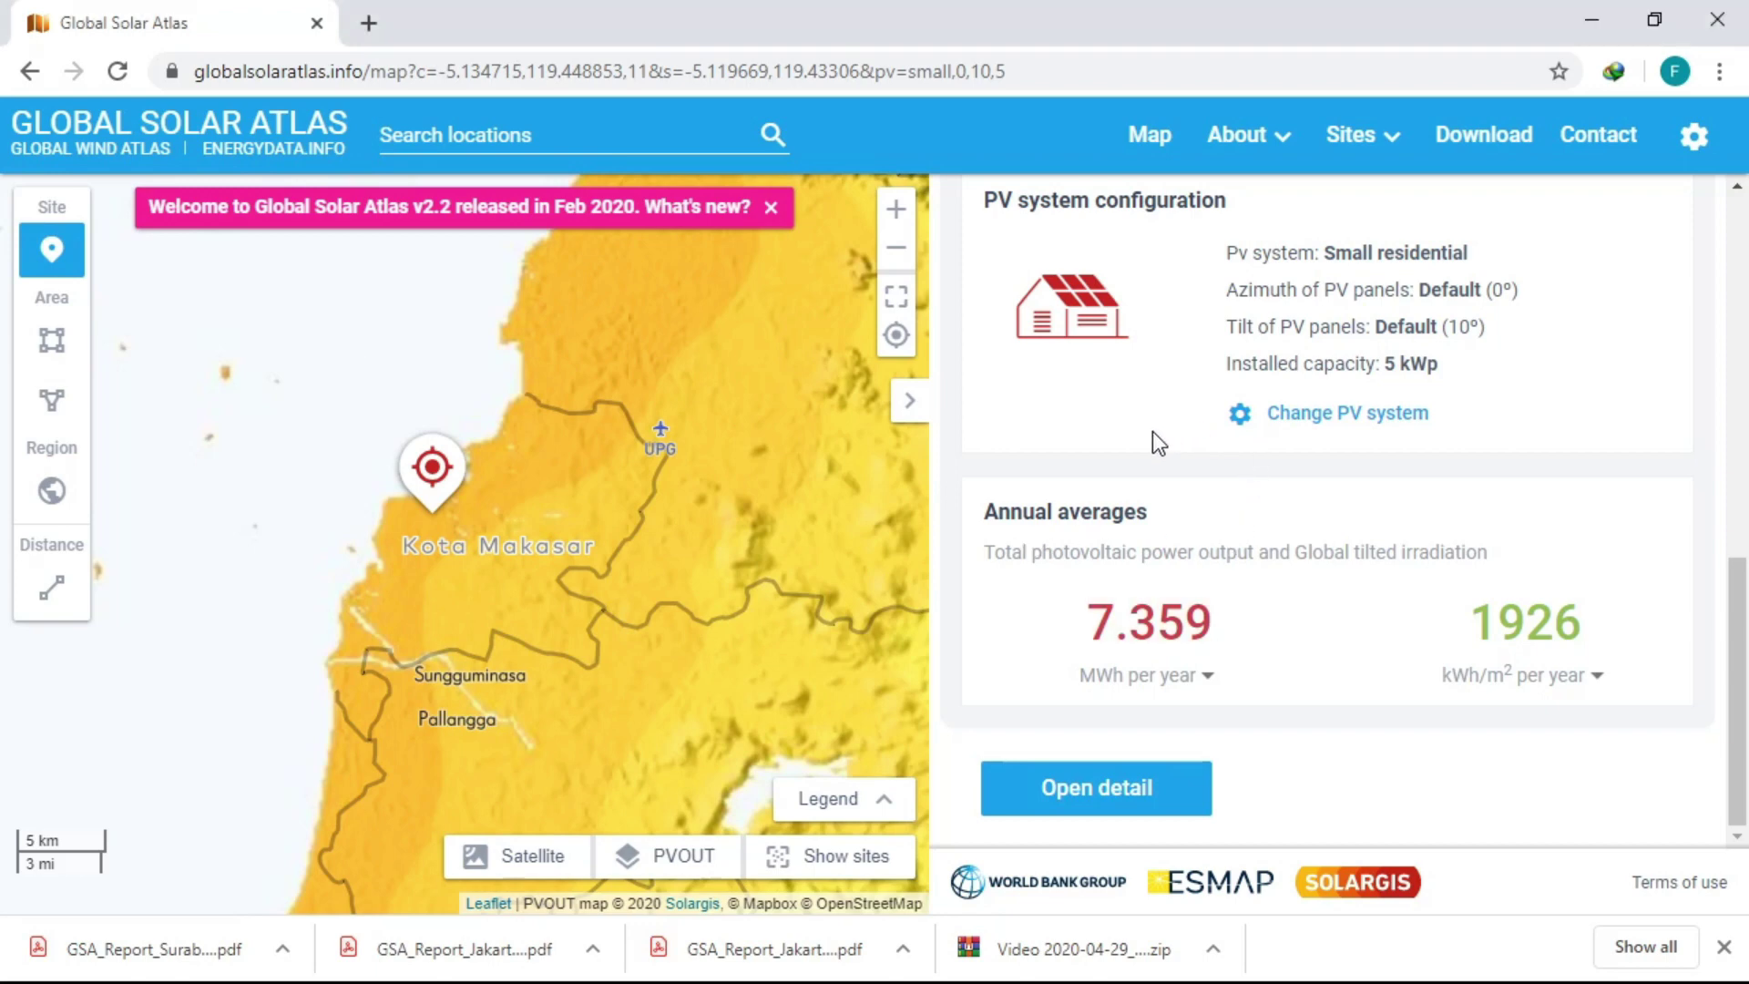
Open the Makassar site's project detail page and review its map data, monthly averages and hourly profiles.
click(1140, 811)
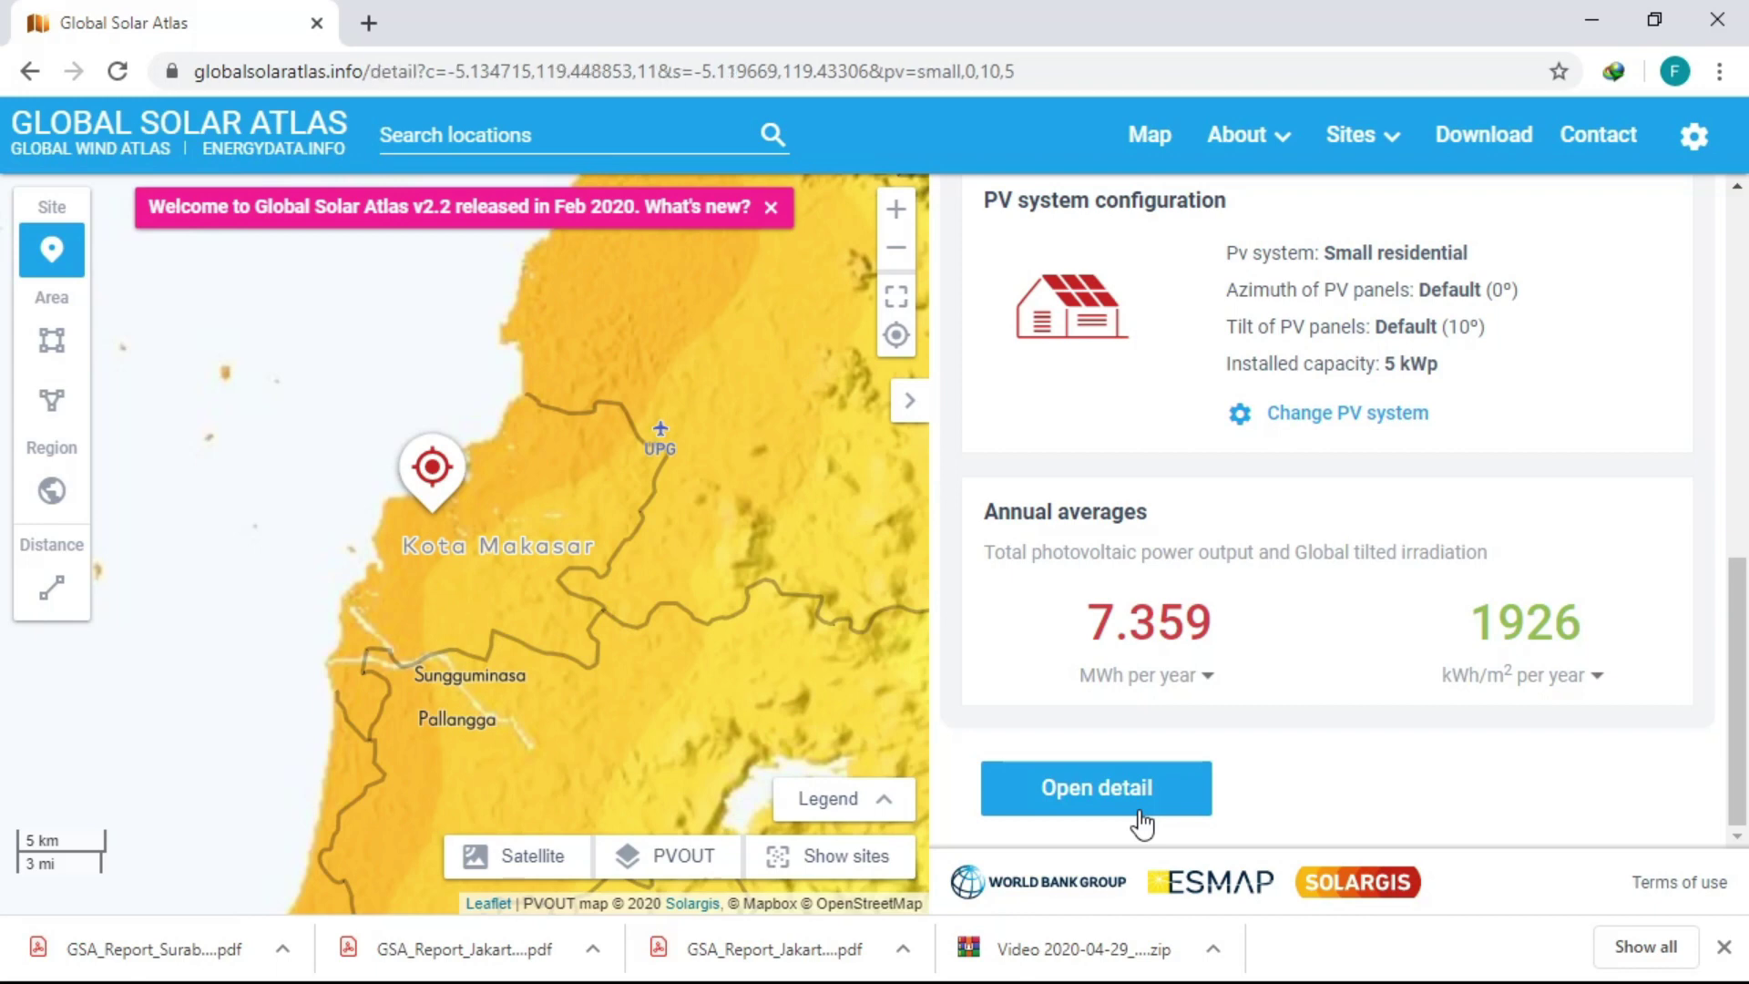
scroll(670, 495, down, 1)
scroll(671, 495, up, 1)
scroll(572, 474, down, 1)
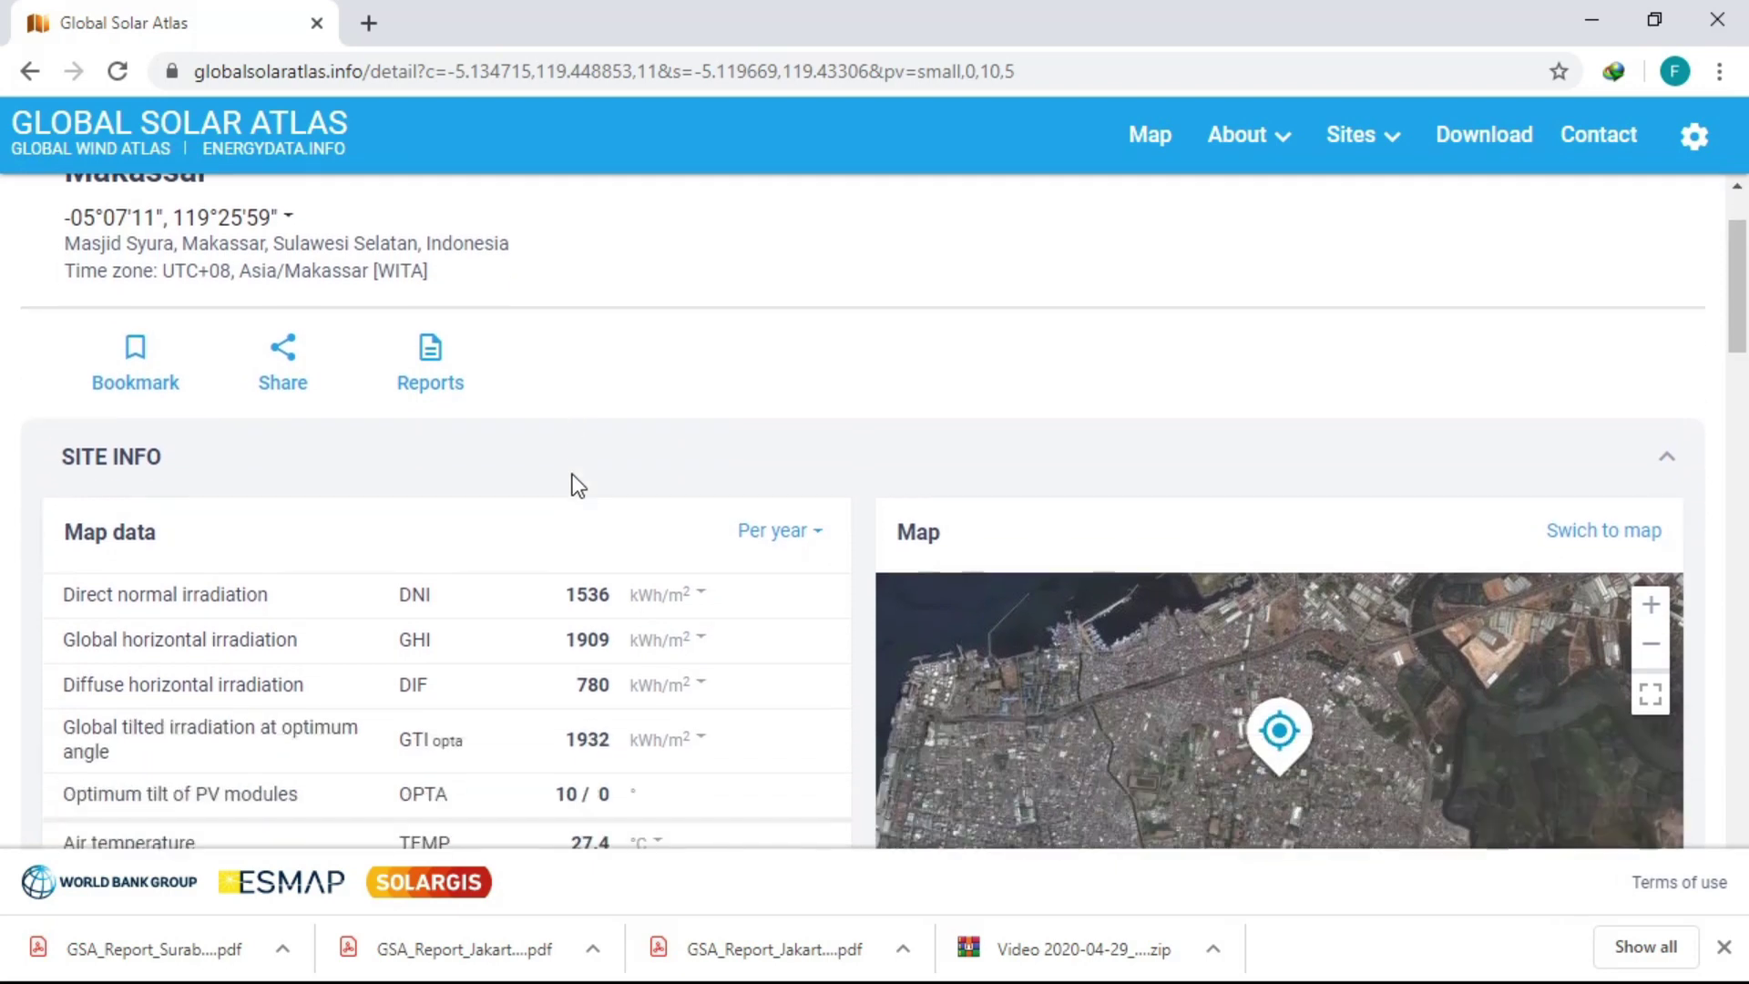
scroll(577, 483, down, 6)
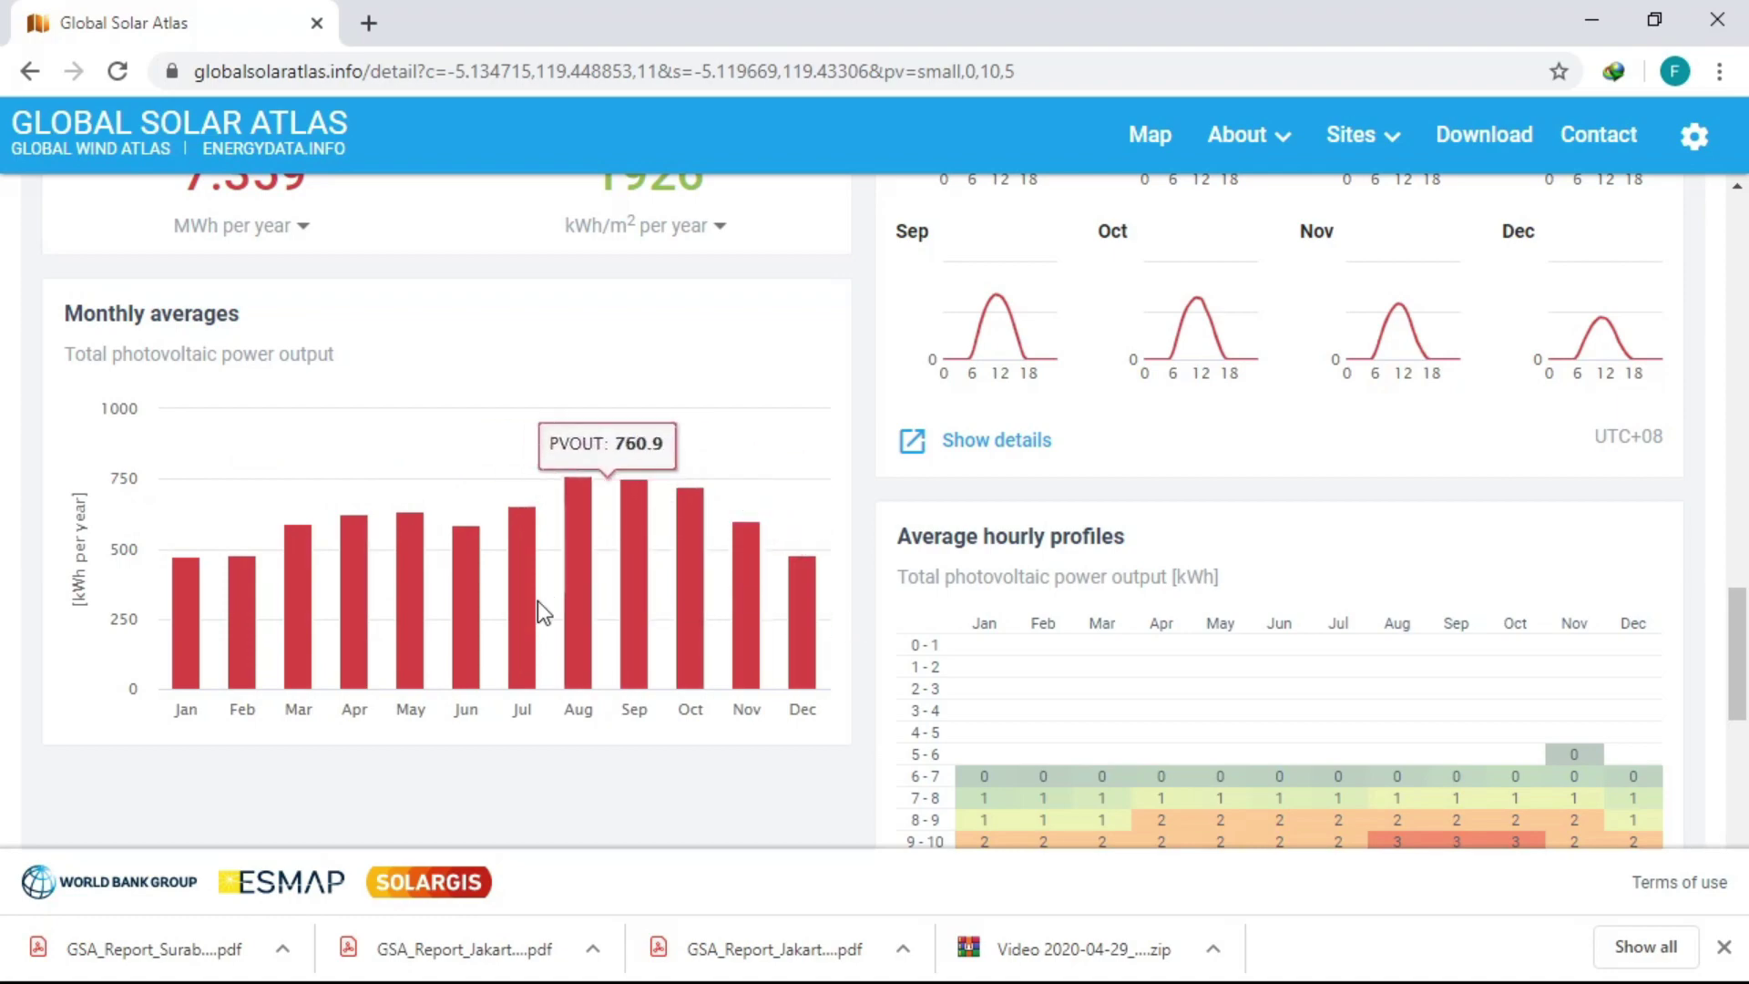
scroll(466, 594, up, 15)
scroll(467, 594, up, 8)
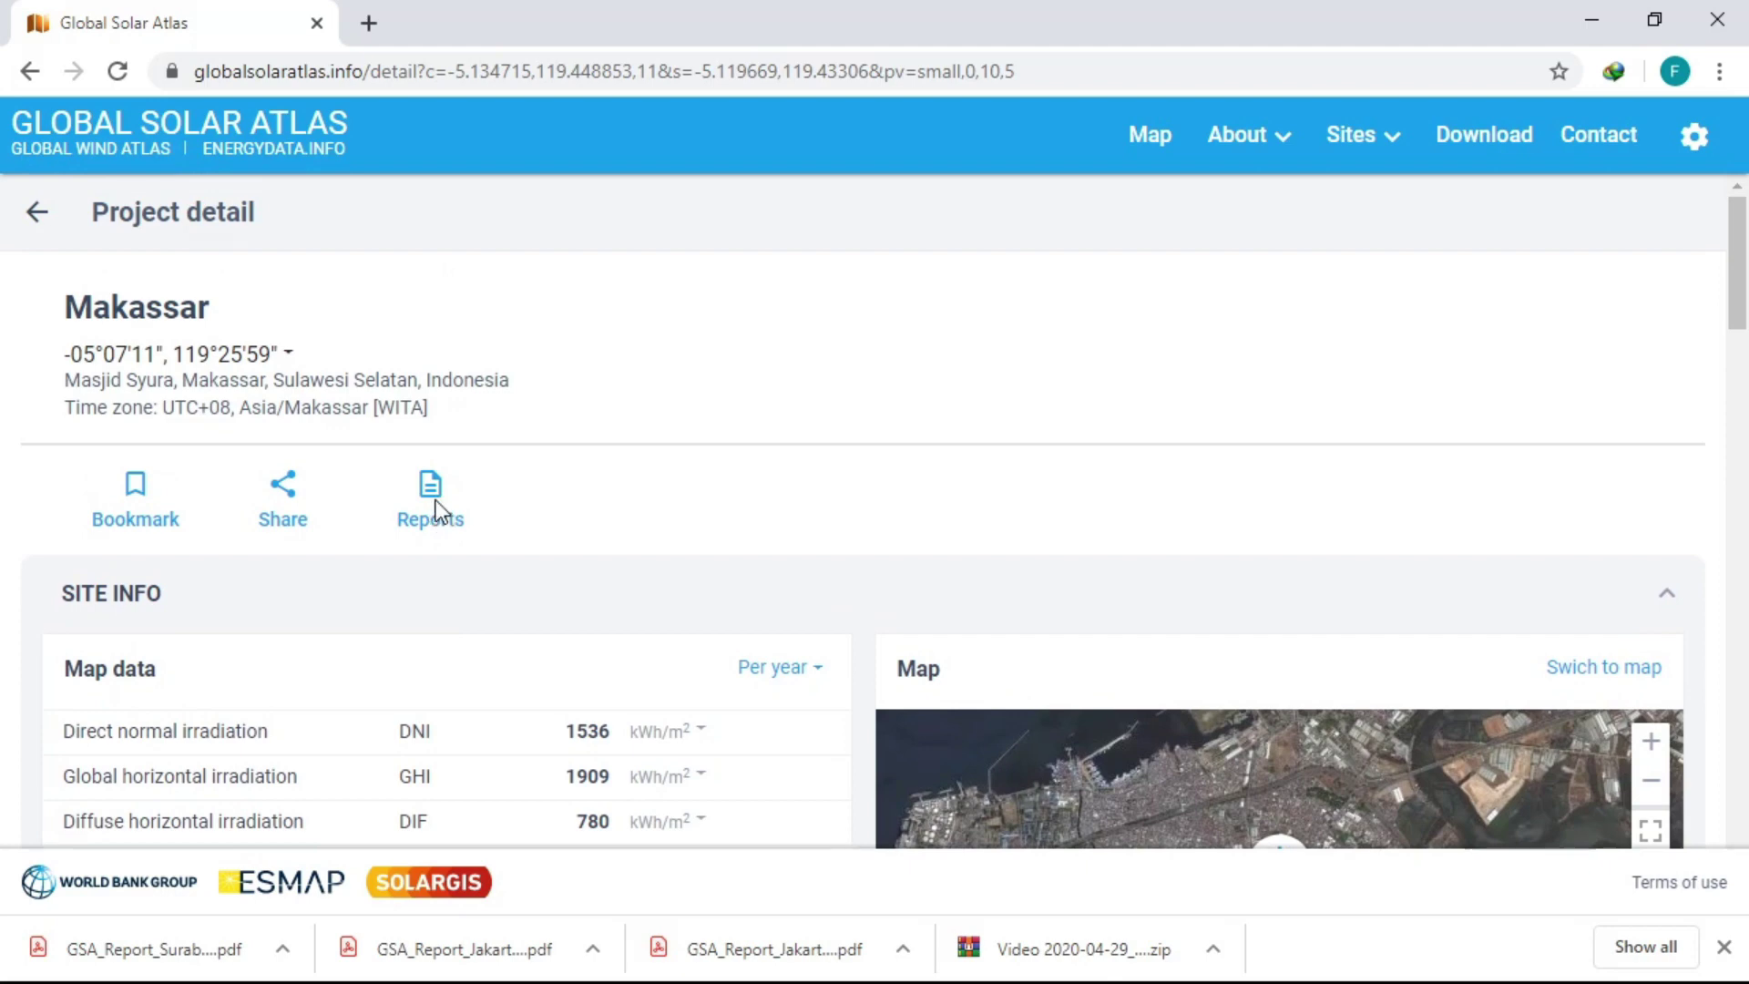
Download the Makassar site report in PDF format and open the downloaded file.
click(435, 512)
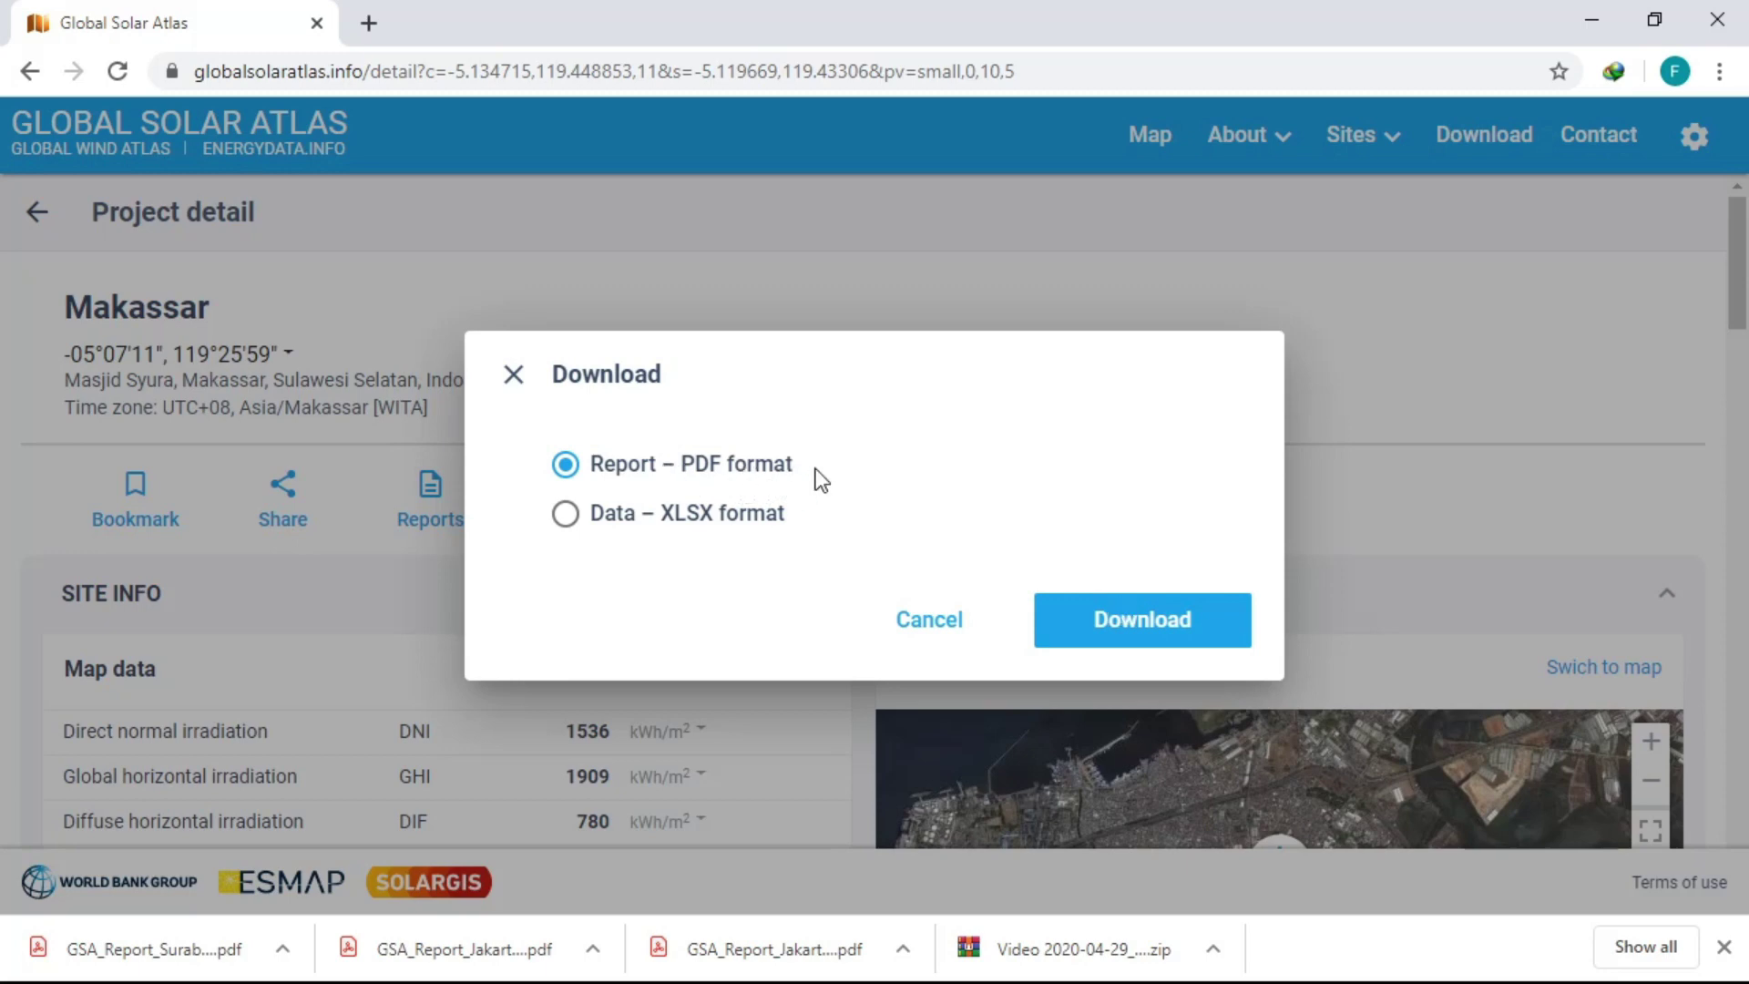
click(1150, 612)
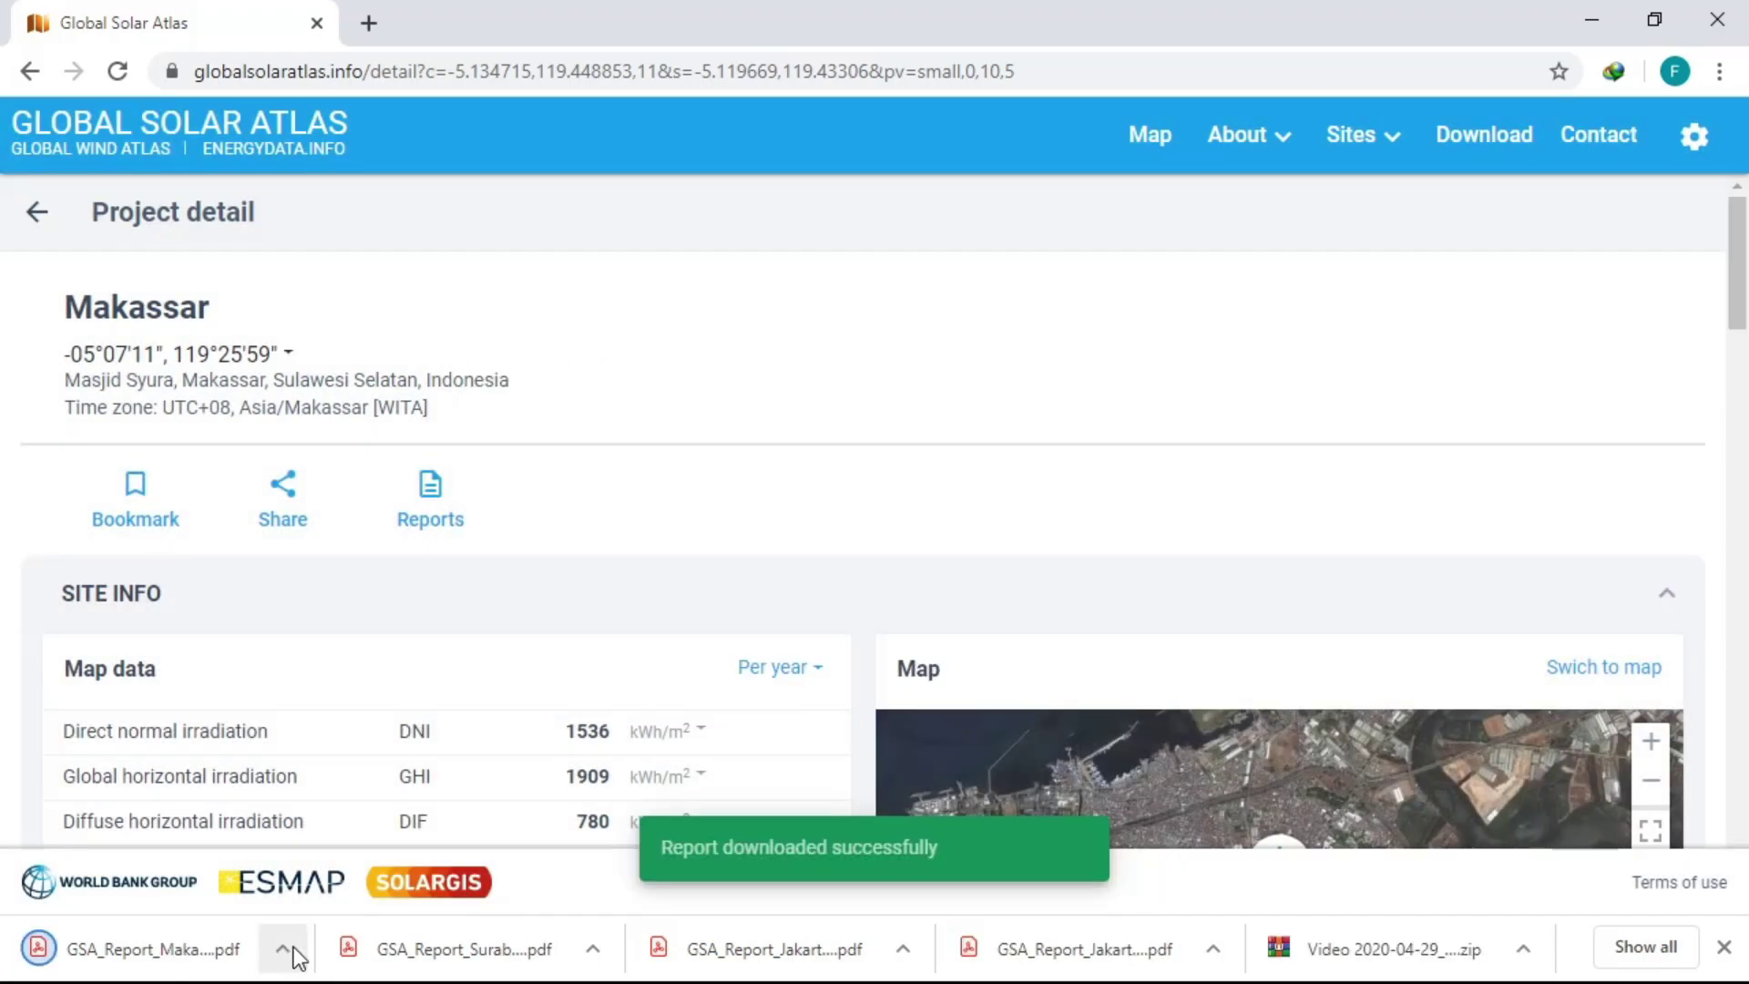
click(289, 949)
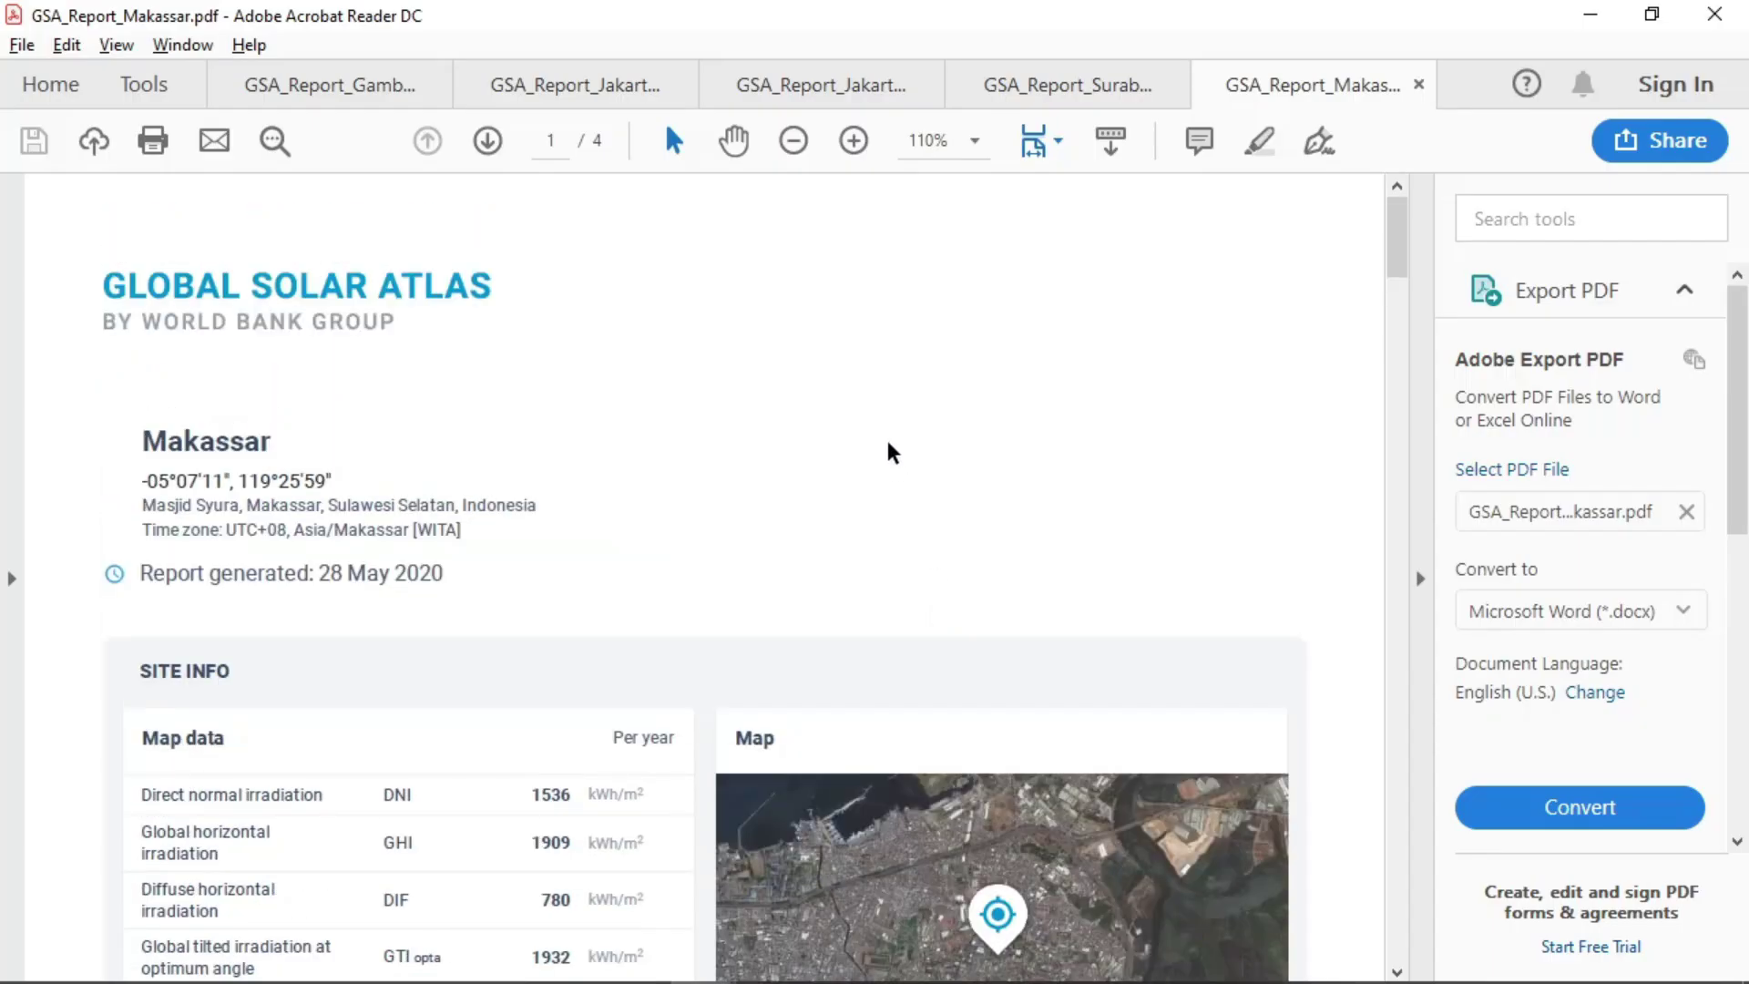
Look through the report's site info, PV electricity and direct normal irradiation pages.
scroll(889, 450, down, 8)
scroll(889, 450, down, 12)
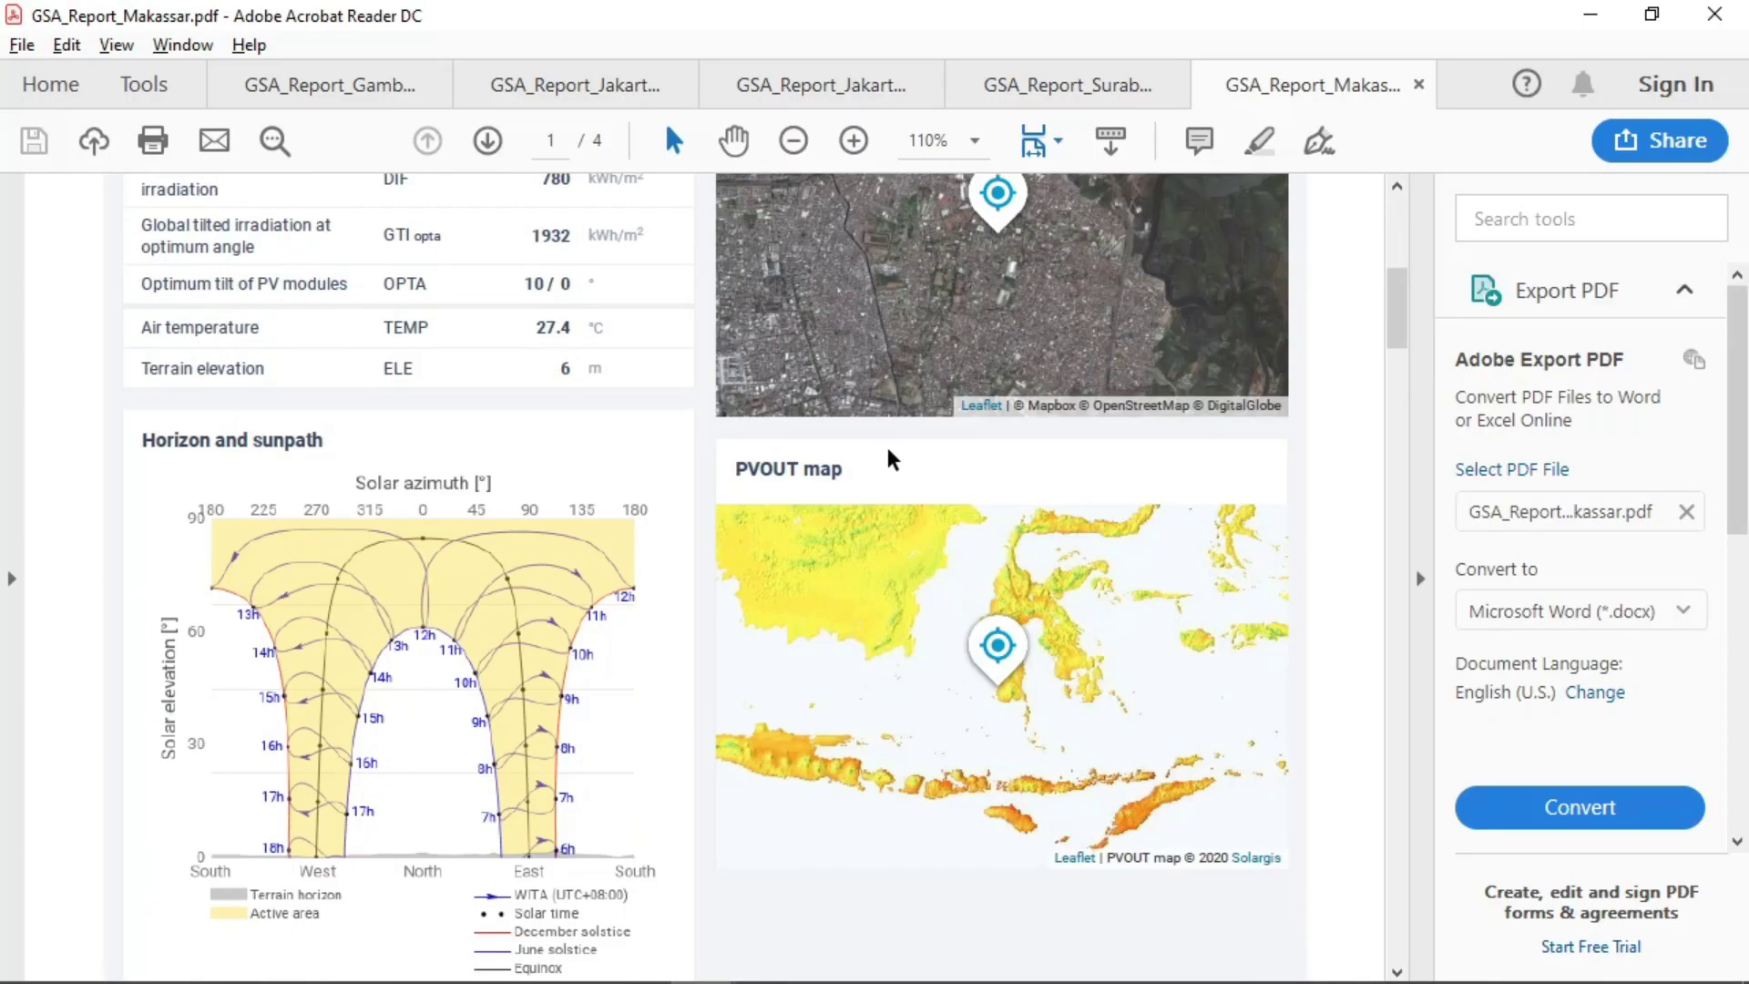
scroll(891, 459, down, 4)
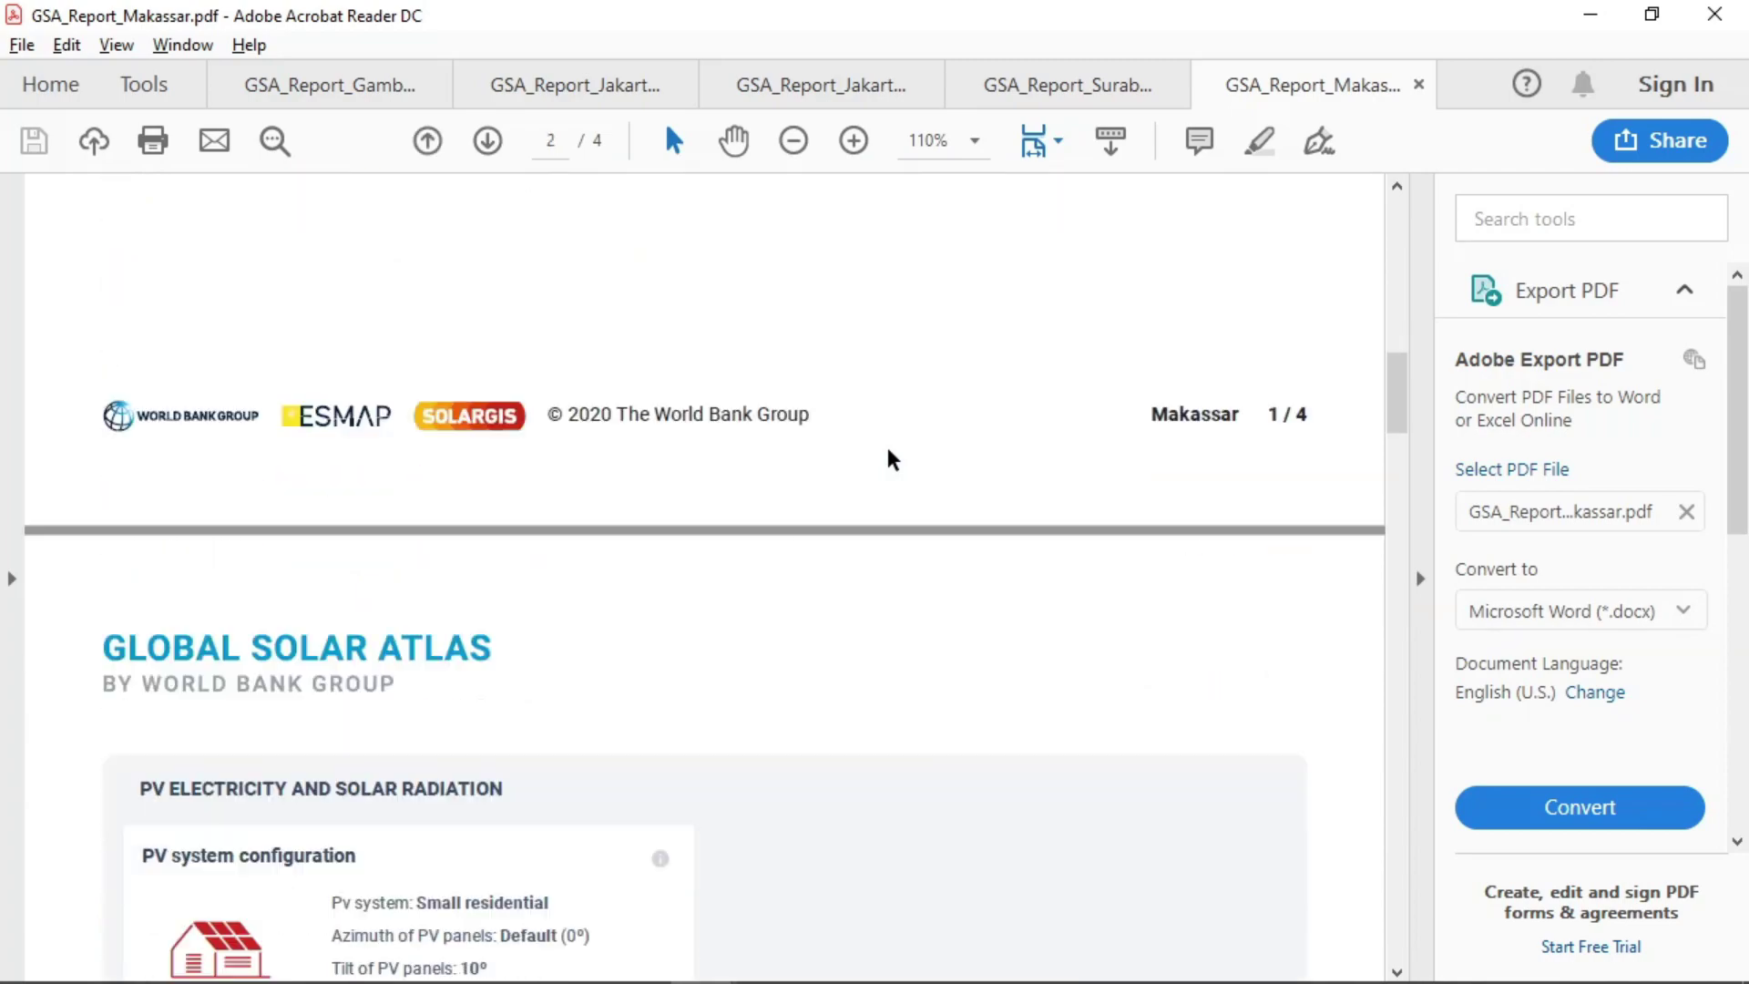
scroll(892, 458, down, 12)
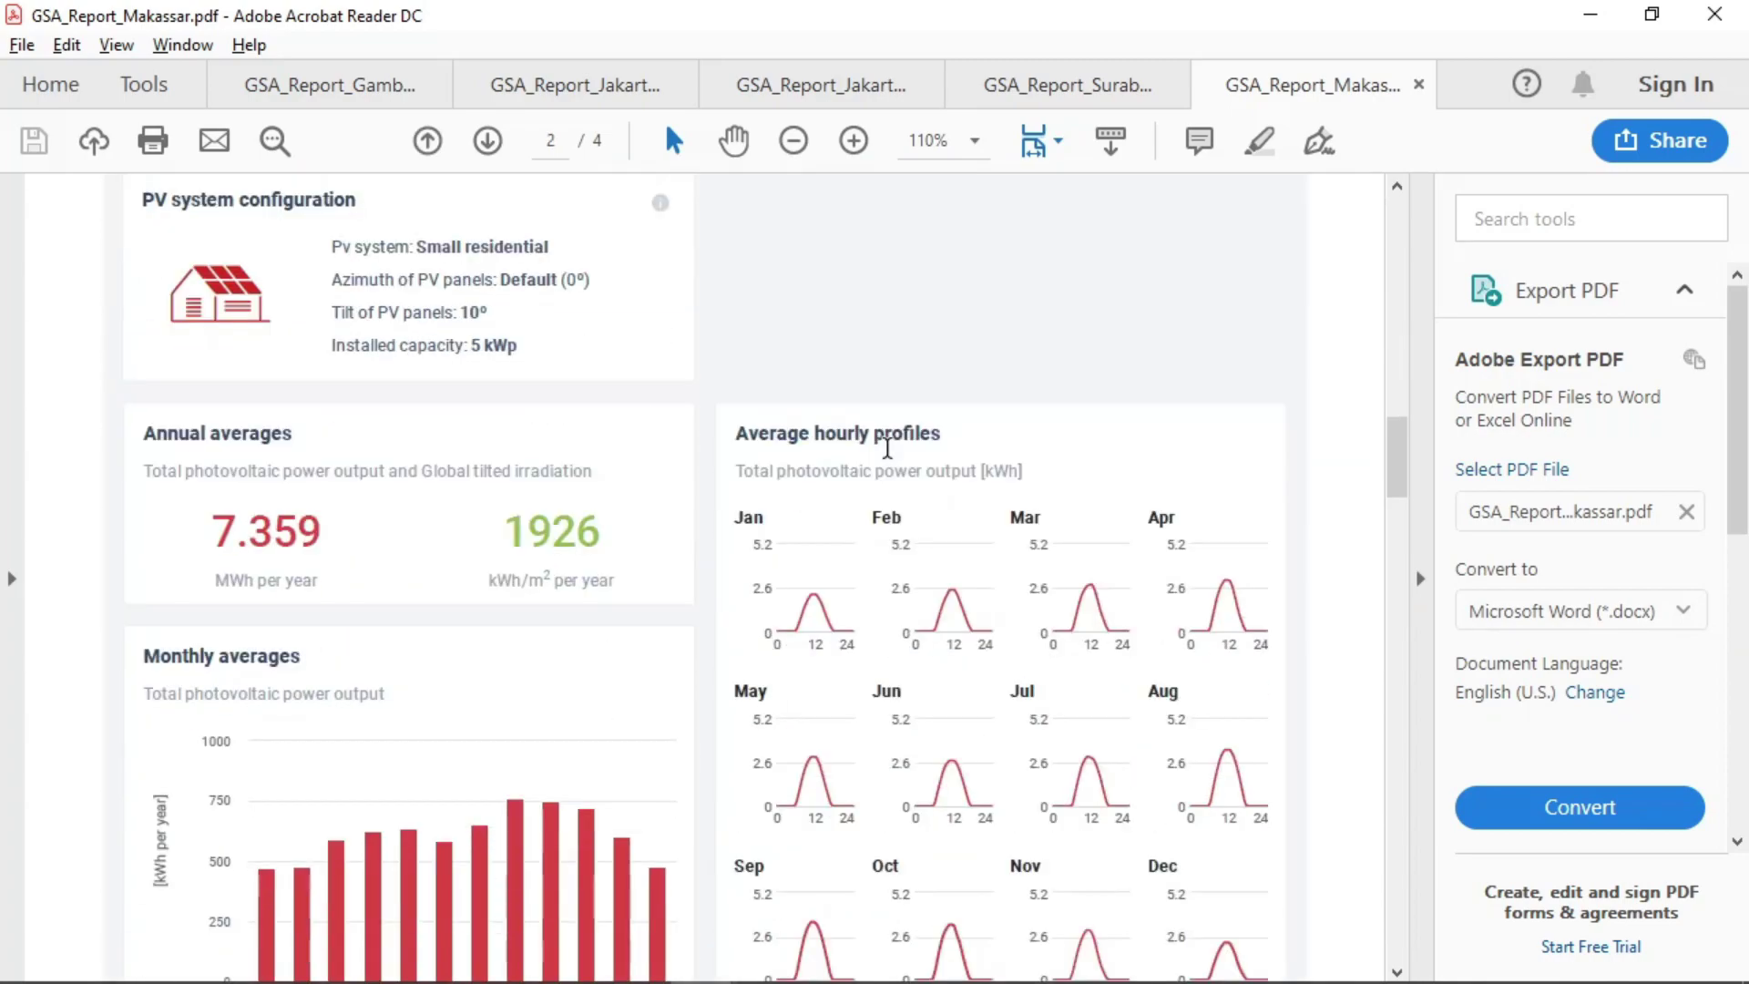
scroll(886, 450, down, 13)
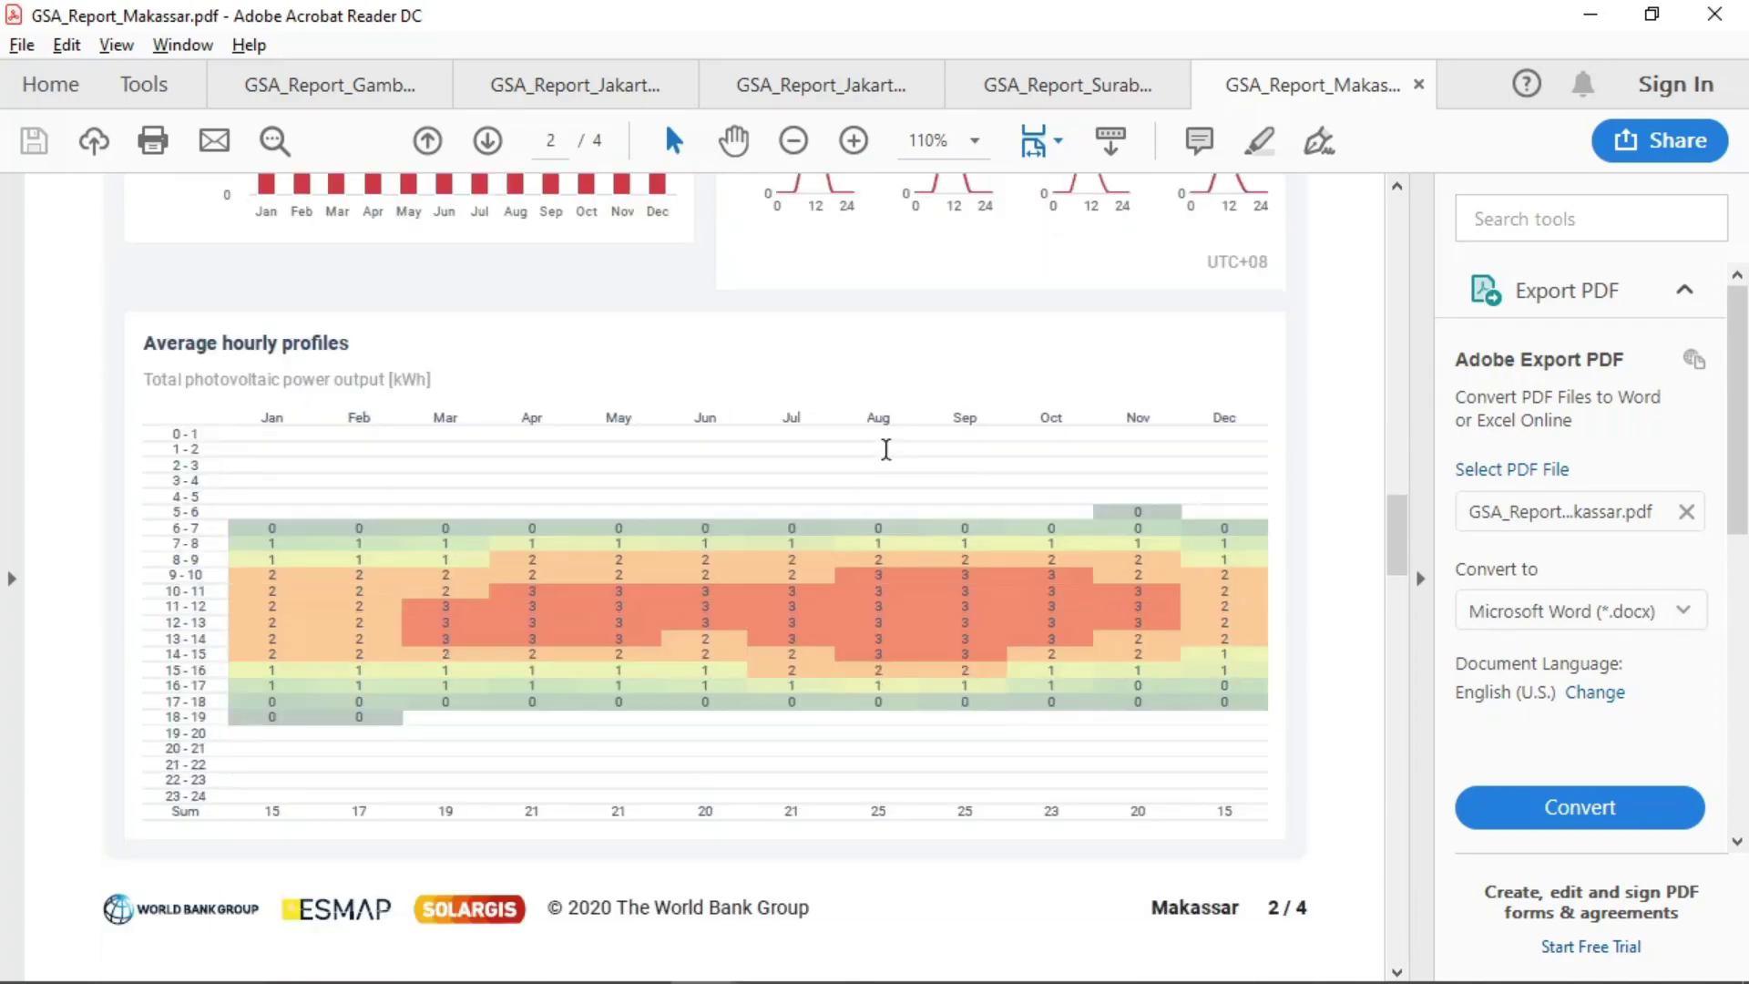
scroll(885, 449, down, 16)
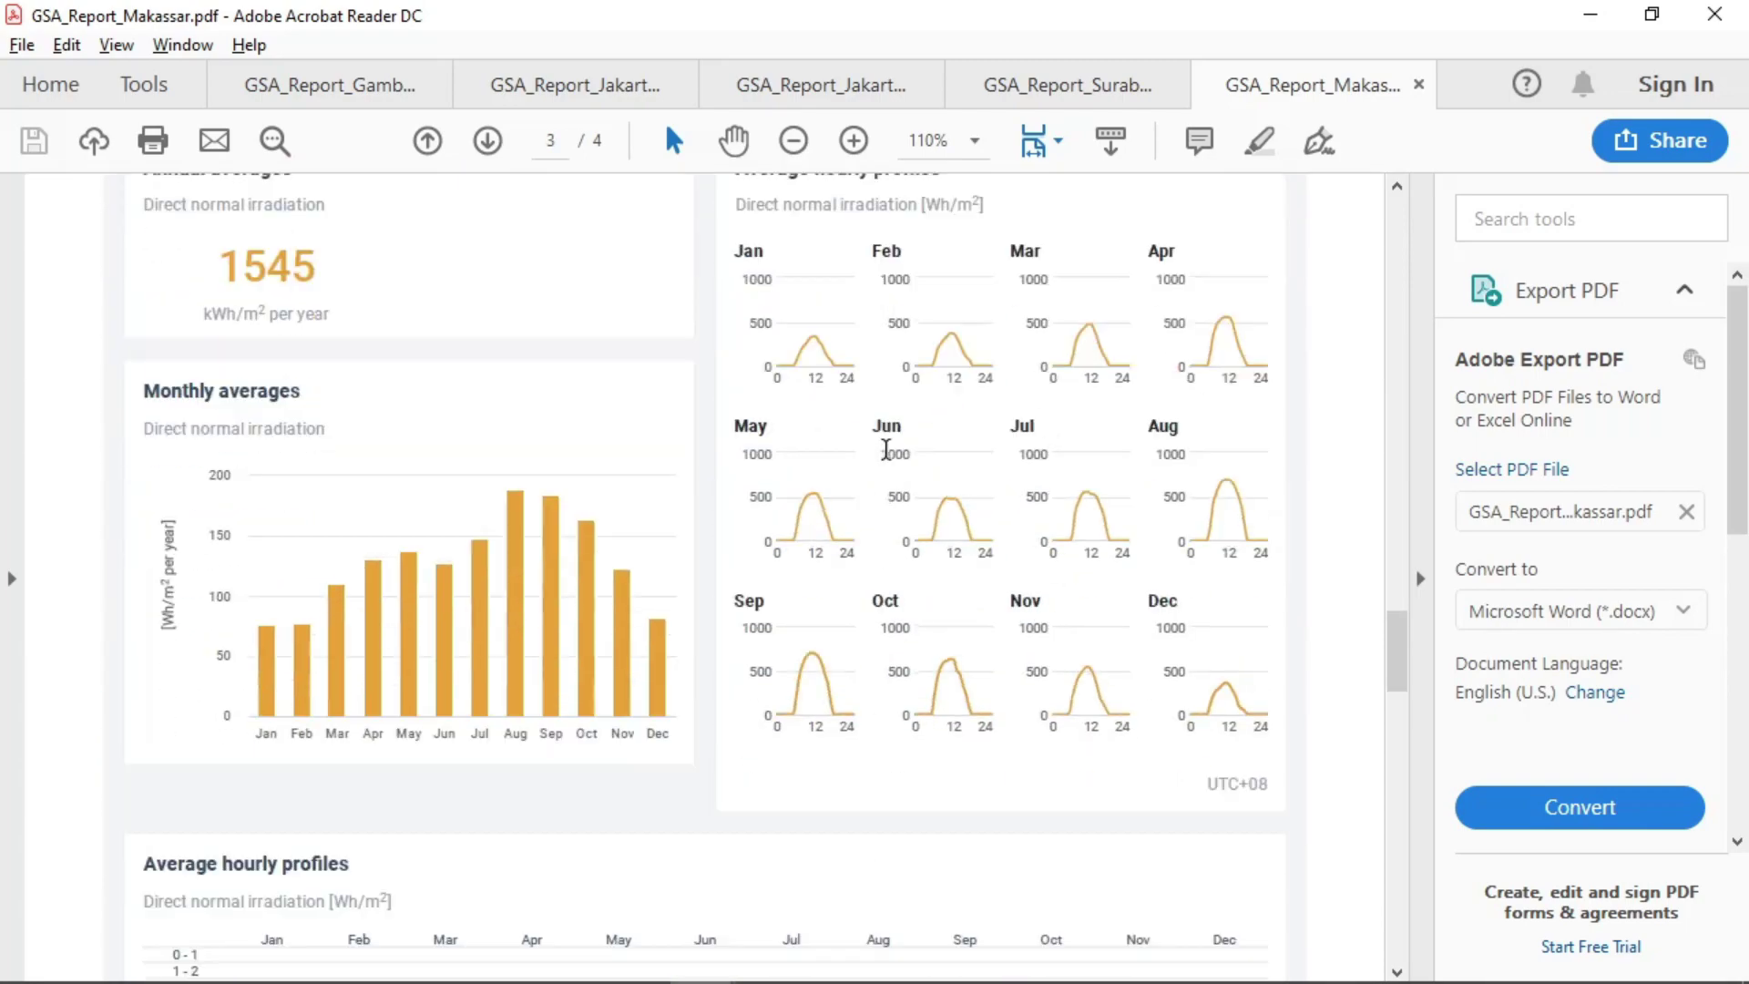
scroll(886, 449, down, 16)
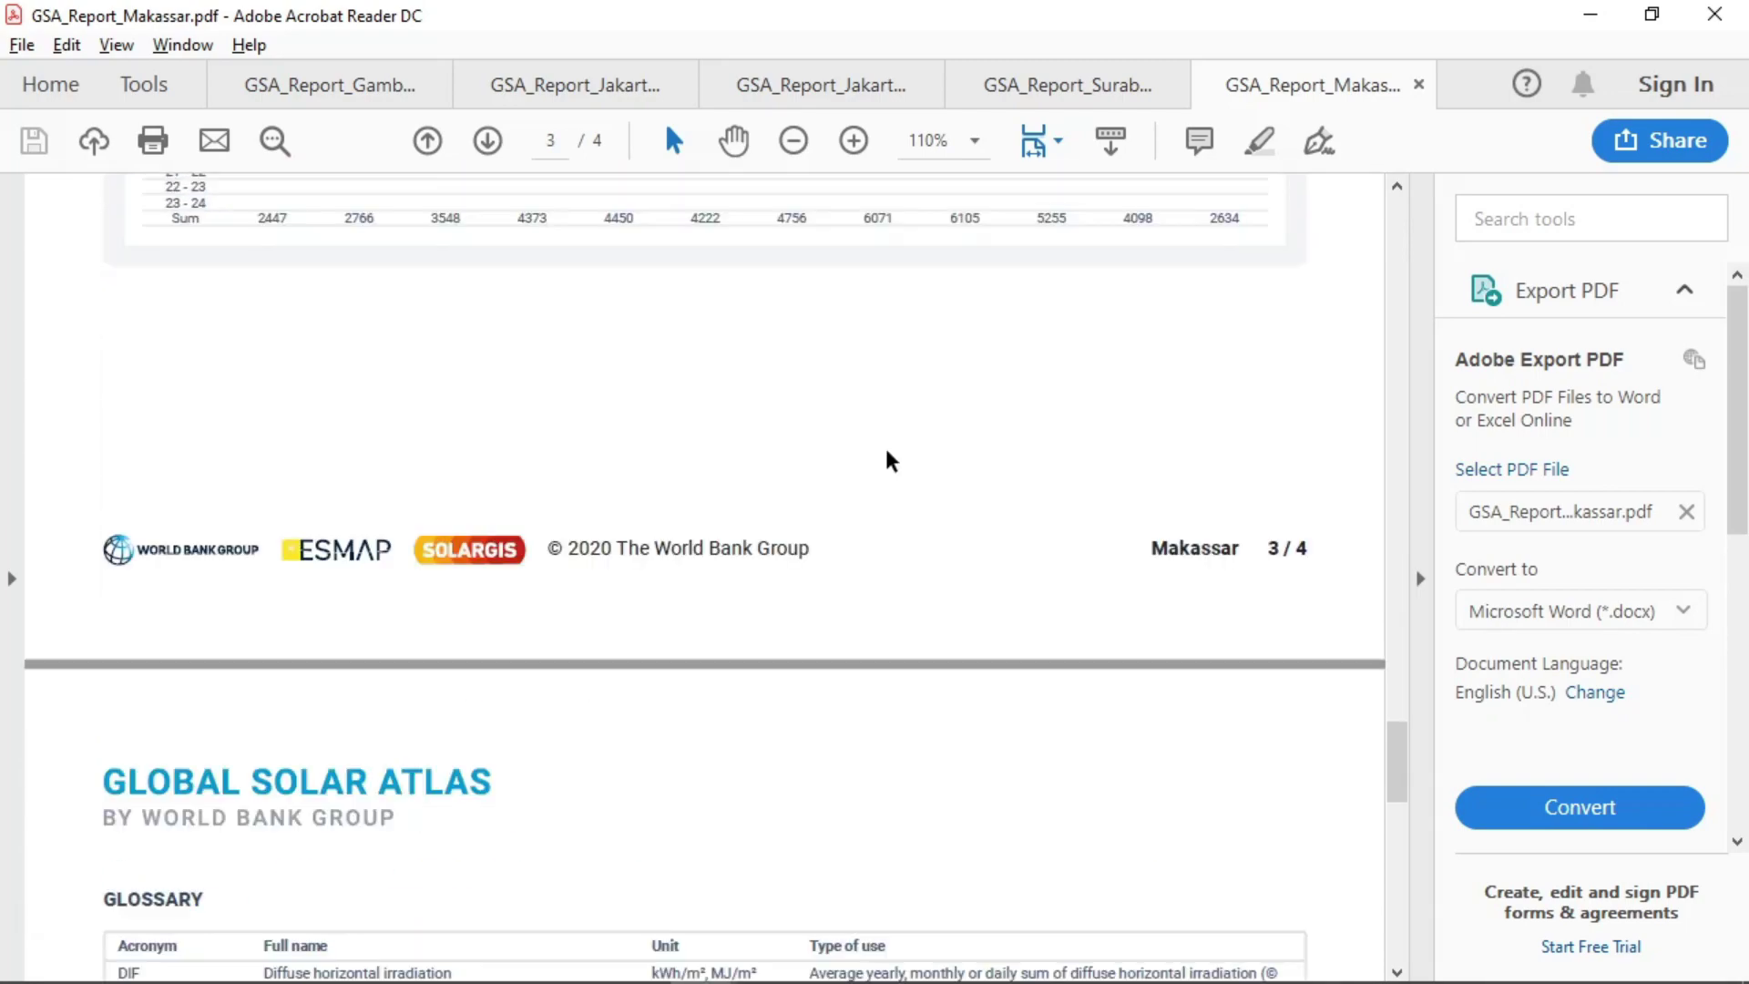
Read the glossary of acronyms, units and types of use on the report's last page.
scroll(889, 455, down, 7)
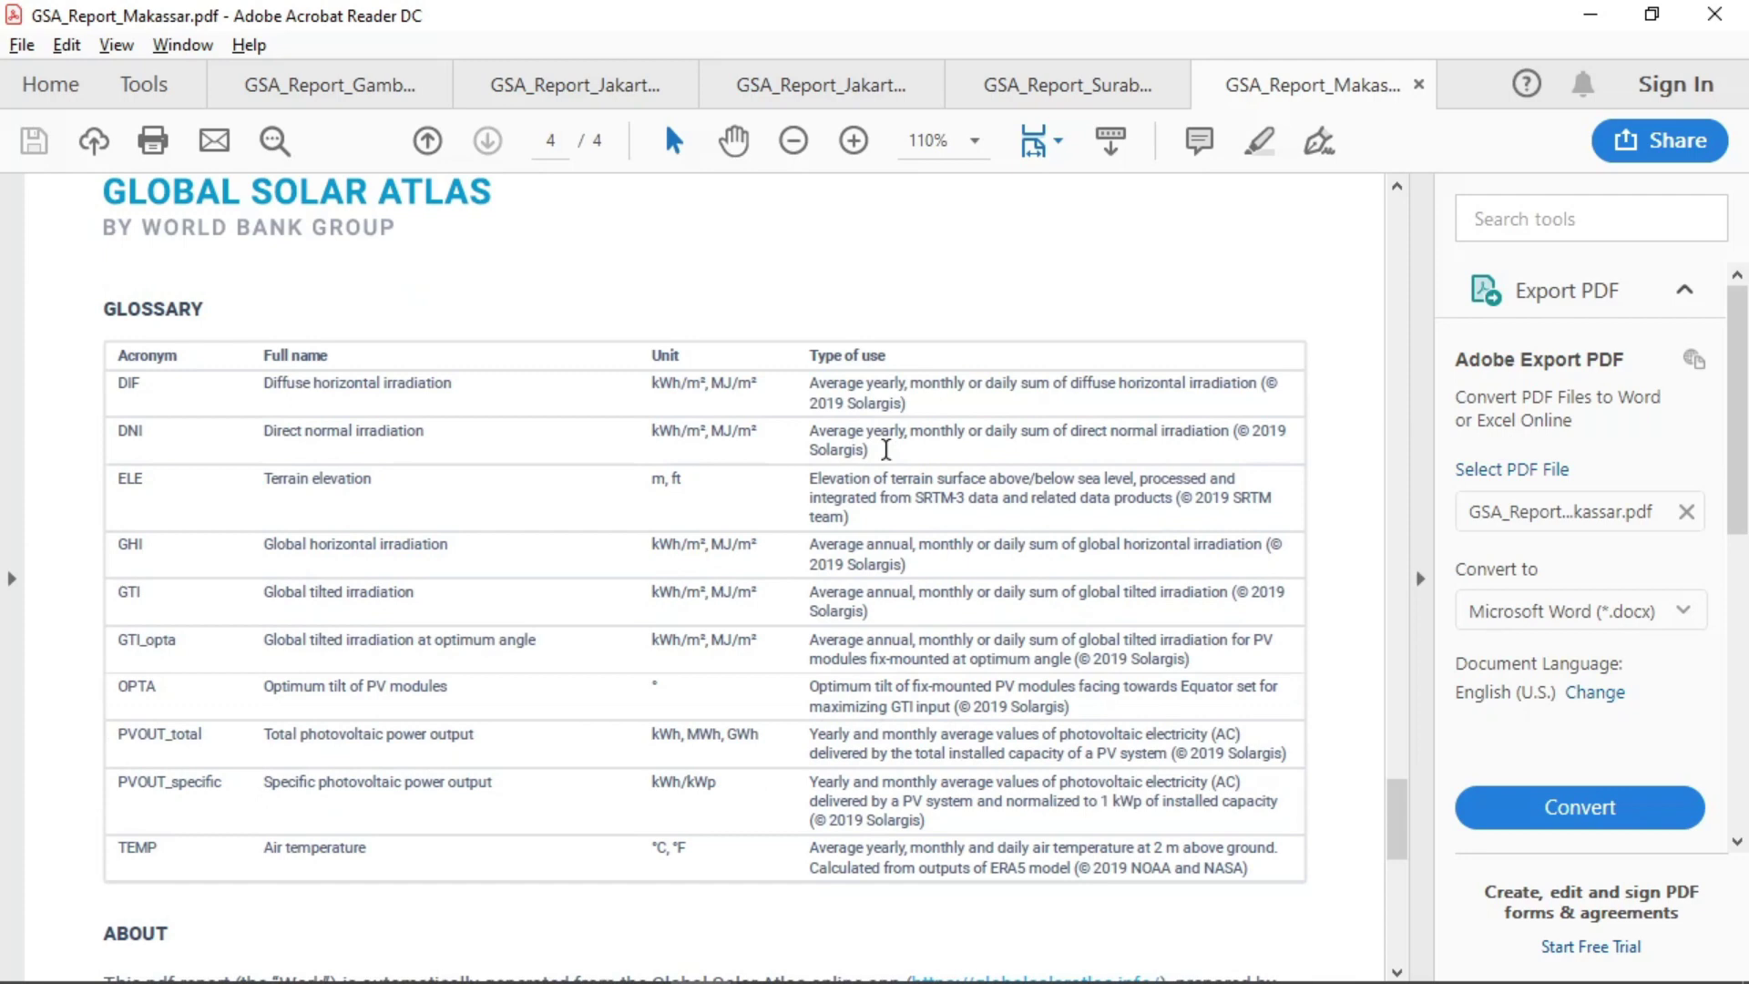
scroll(838, 382, down, 2)
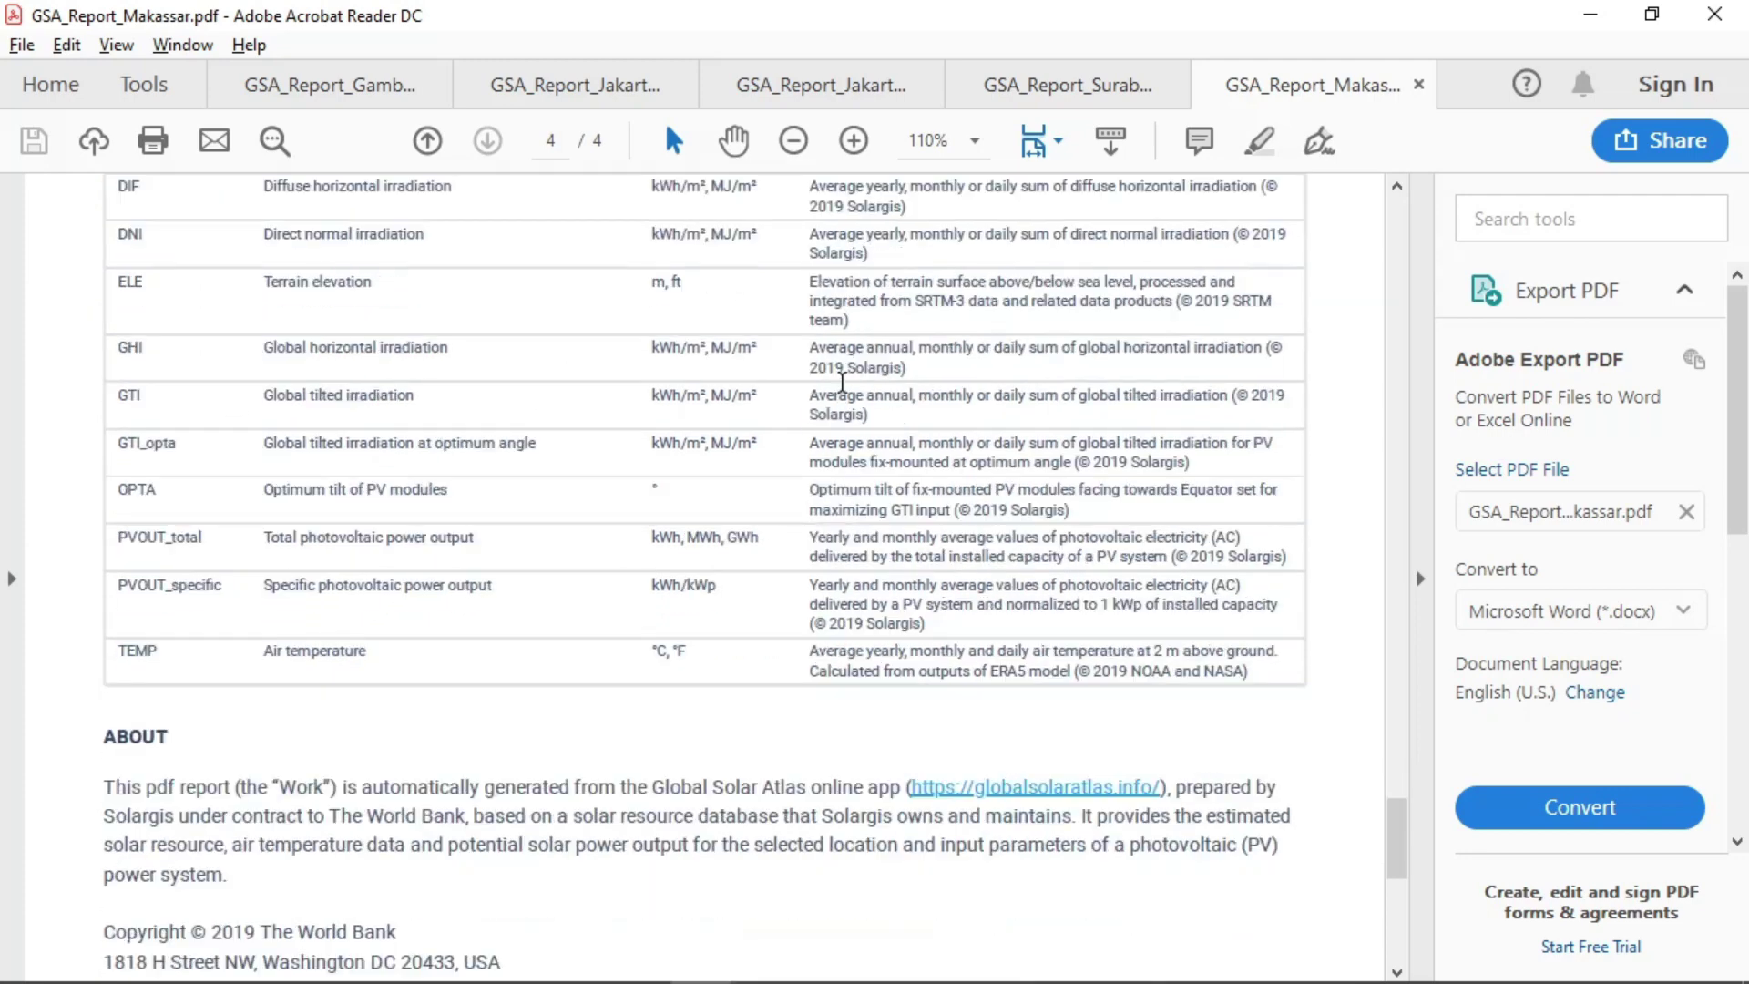
scroll(697, 499, up, 1)
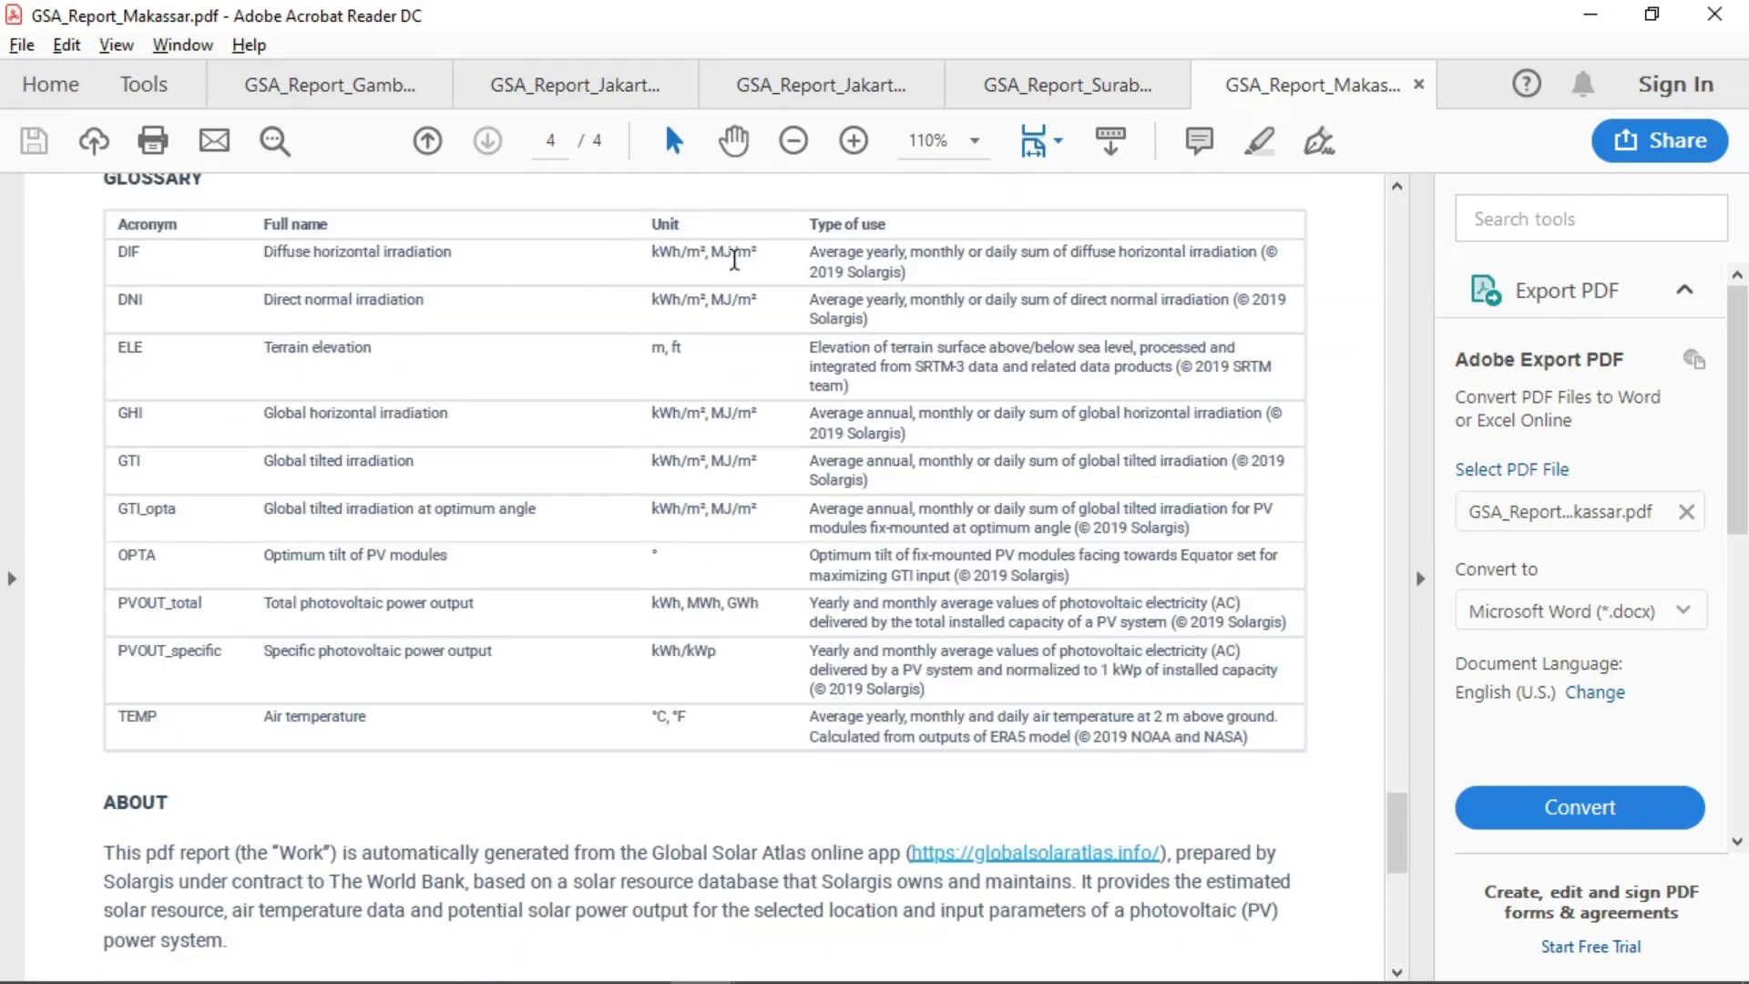
scroll(433, 317, up, 1)
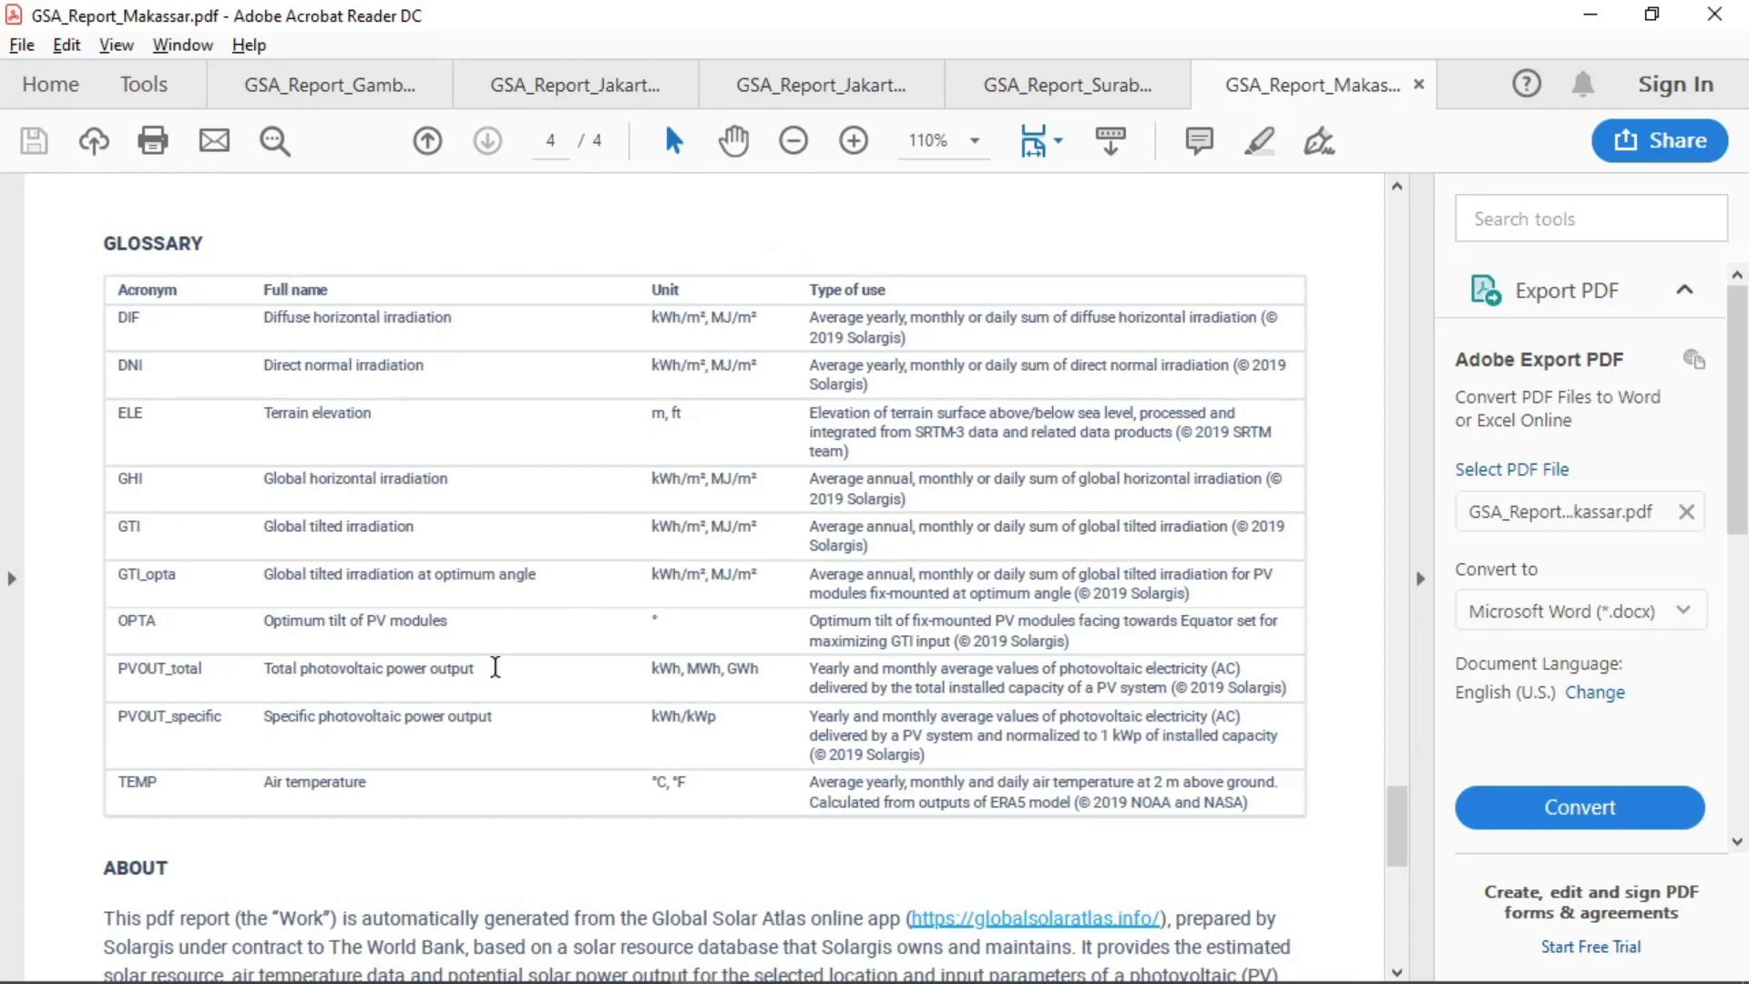
scroll(780, 499, up, 1)
scroll(780, 499, down, 1)
scroll(1002, 557, down, 2)
scroll(865, 538, up, 4)
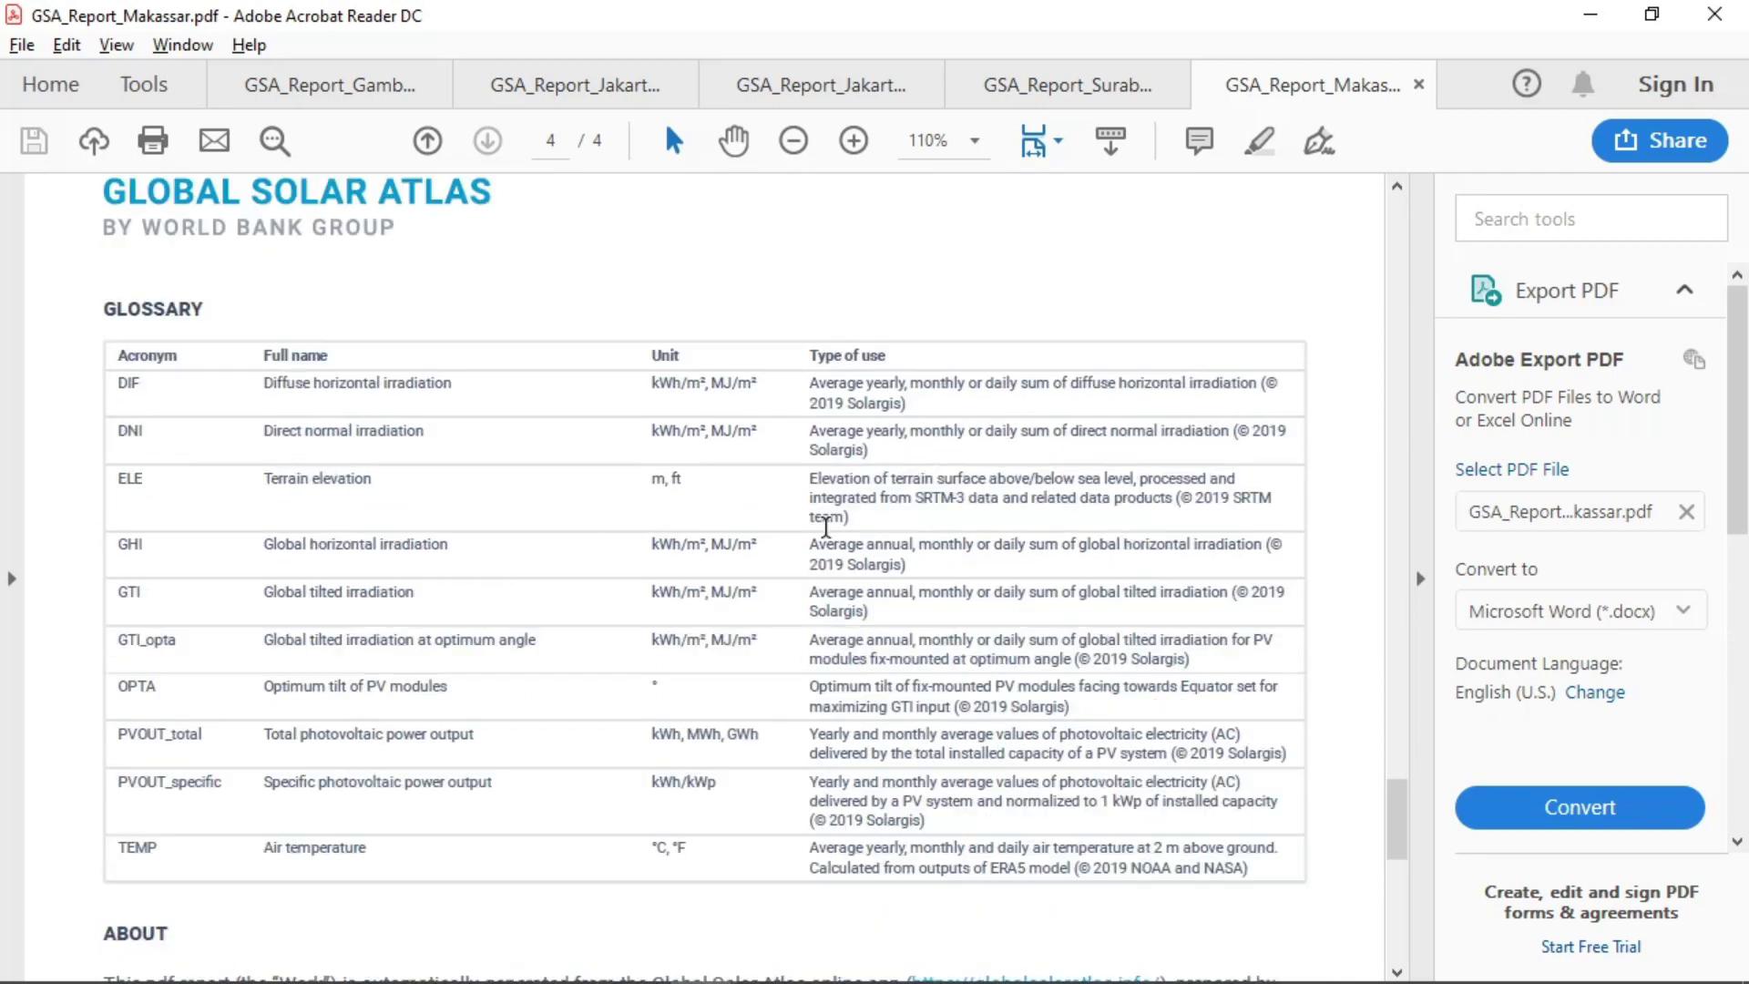
scroll(336, 535, up, 2)
scroll(336, 535, down, 2)
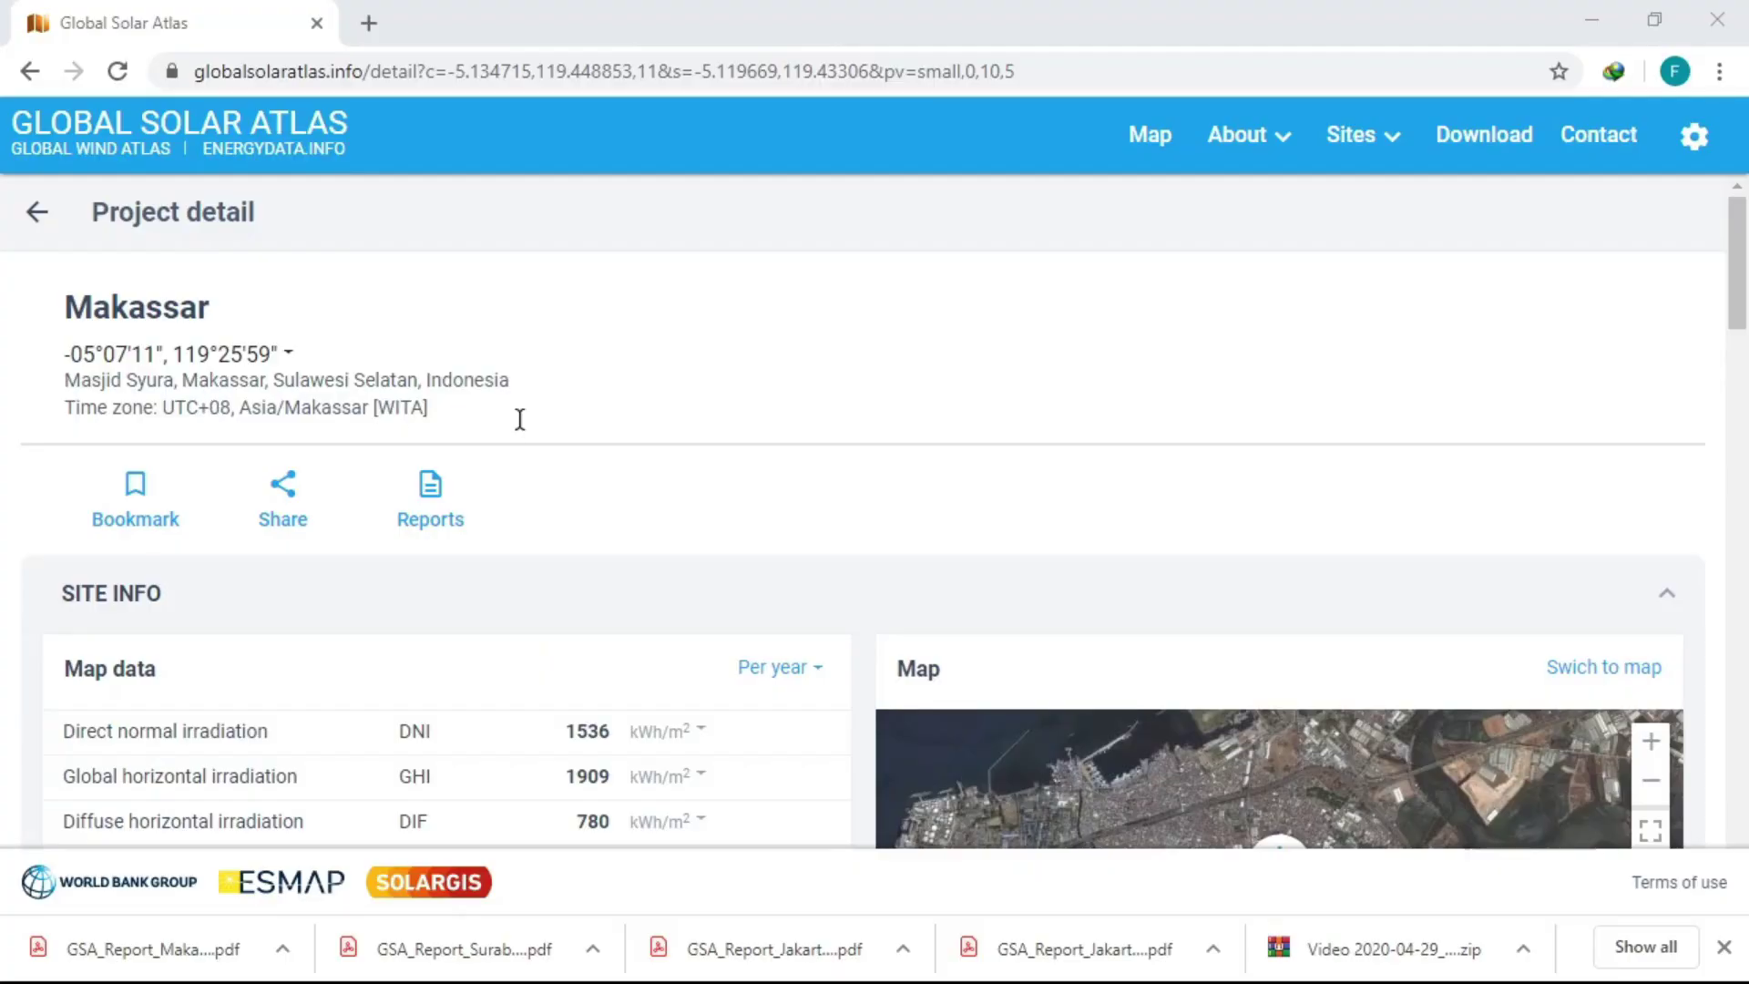
Switch back to Global Solar Atlas in the browser and return from the project detail page to the map.
key(alt+Left)
scroll(1053, 488, down, 1)
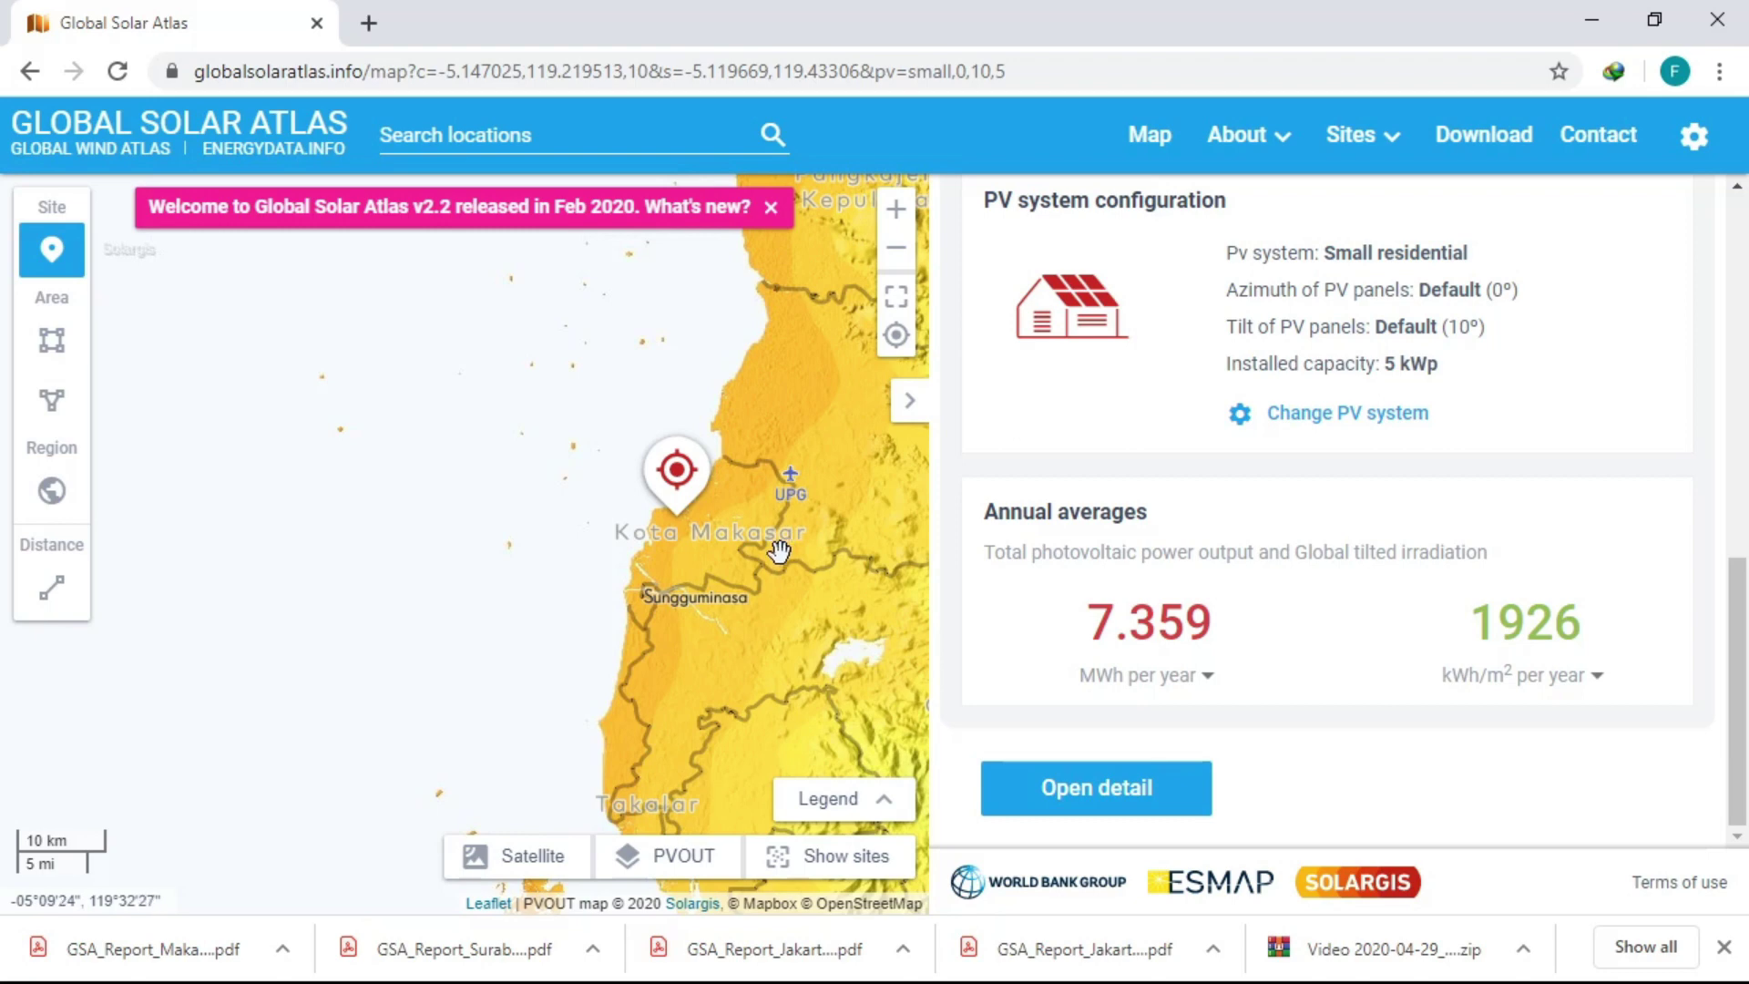
scroll(747, 561, down, 2)
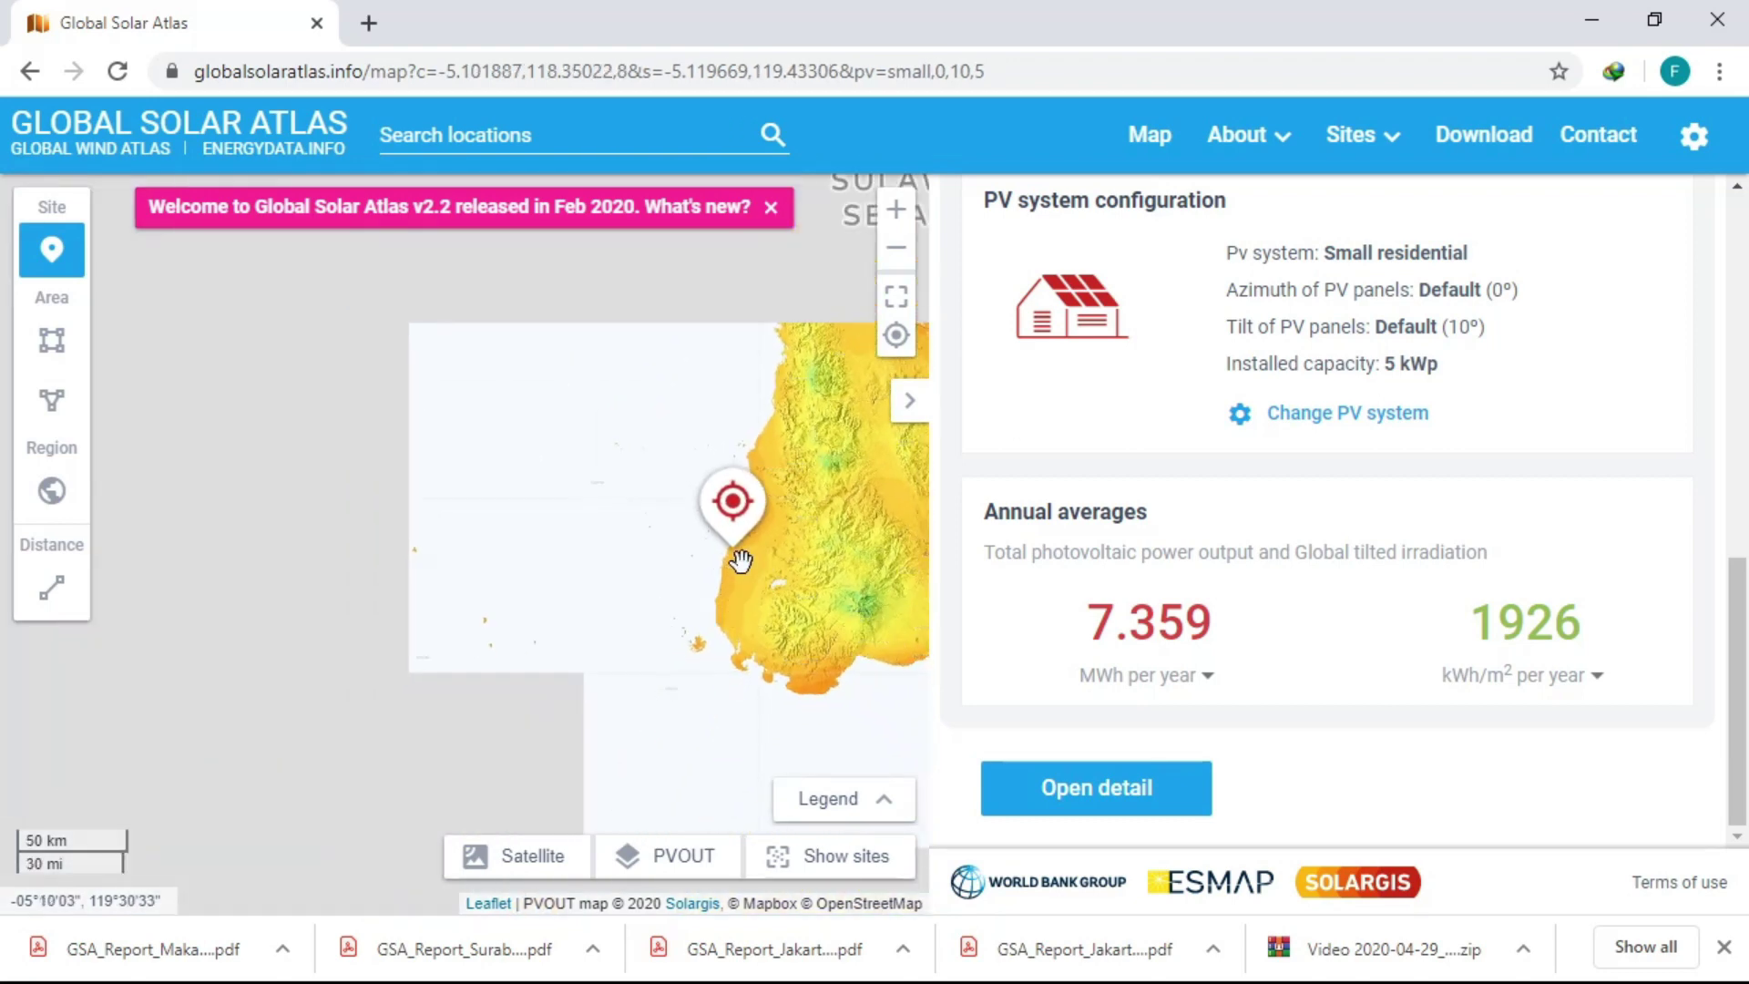
scroll(660, 577, down, 1)
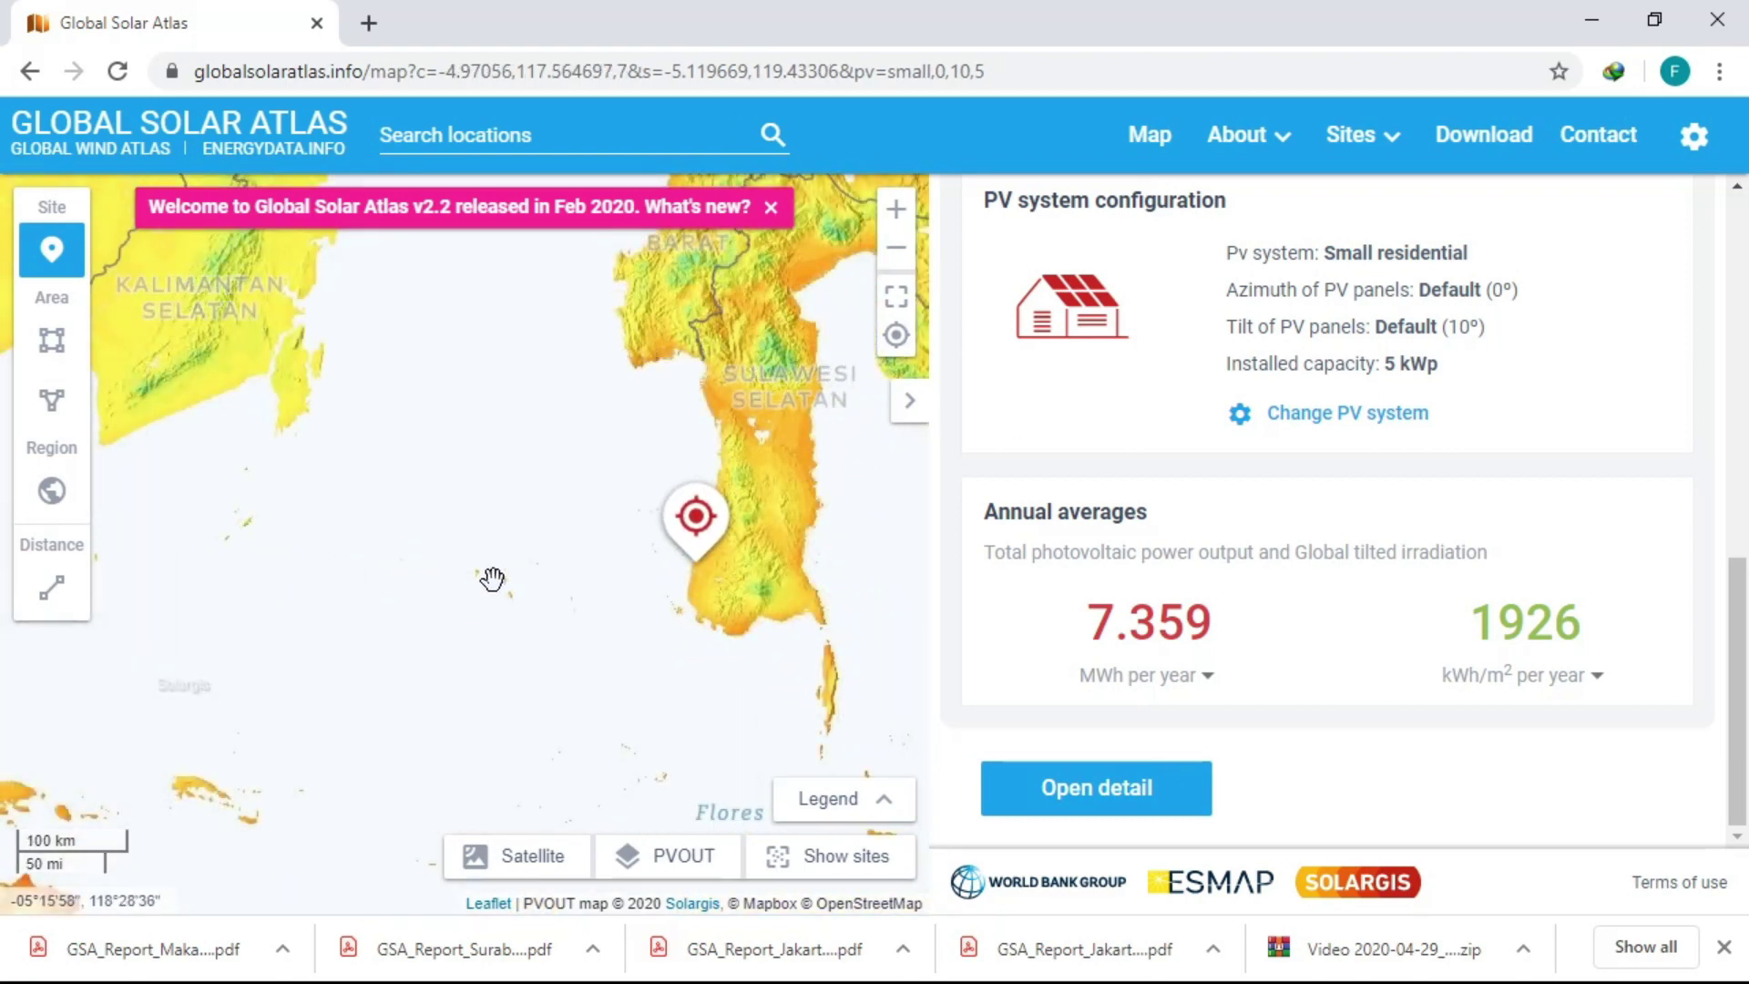
Search for Jakarta, select the Jakarta, Indonesia location and choose the Small residential PV system for it.
click(432, 134)
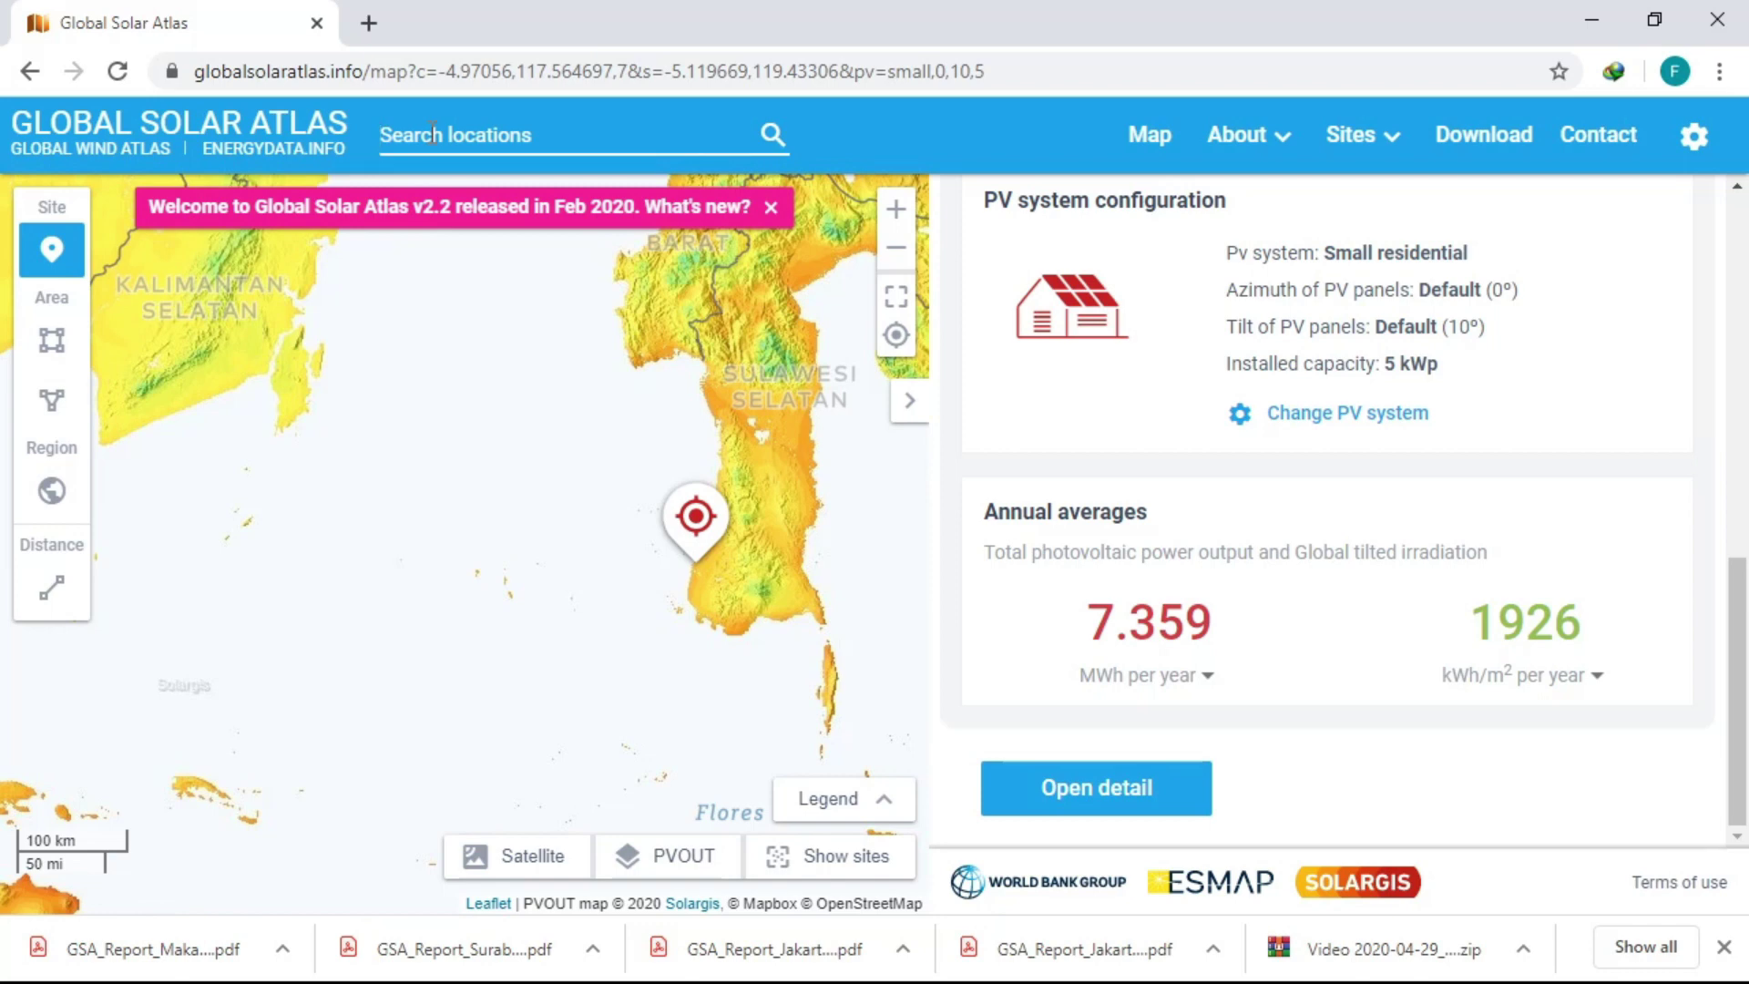
text(jakarta)
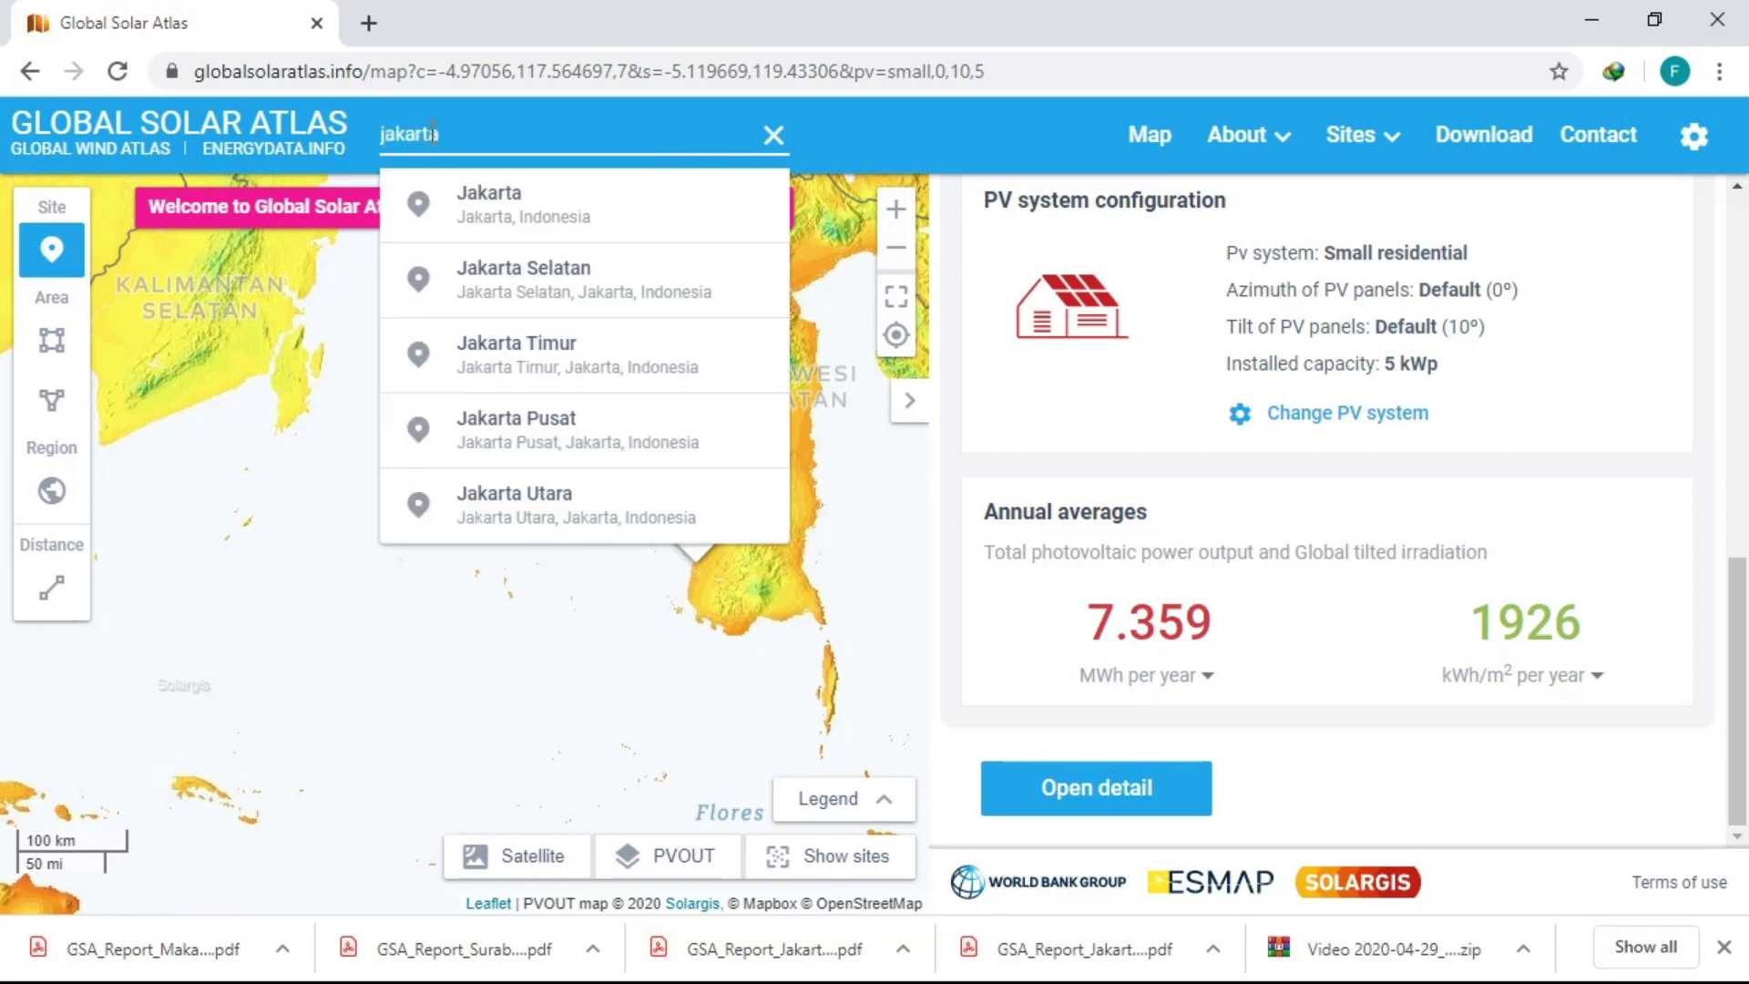
click(641, 235)
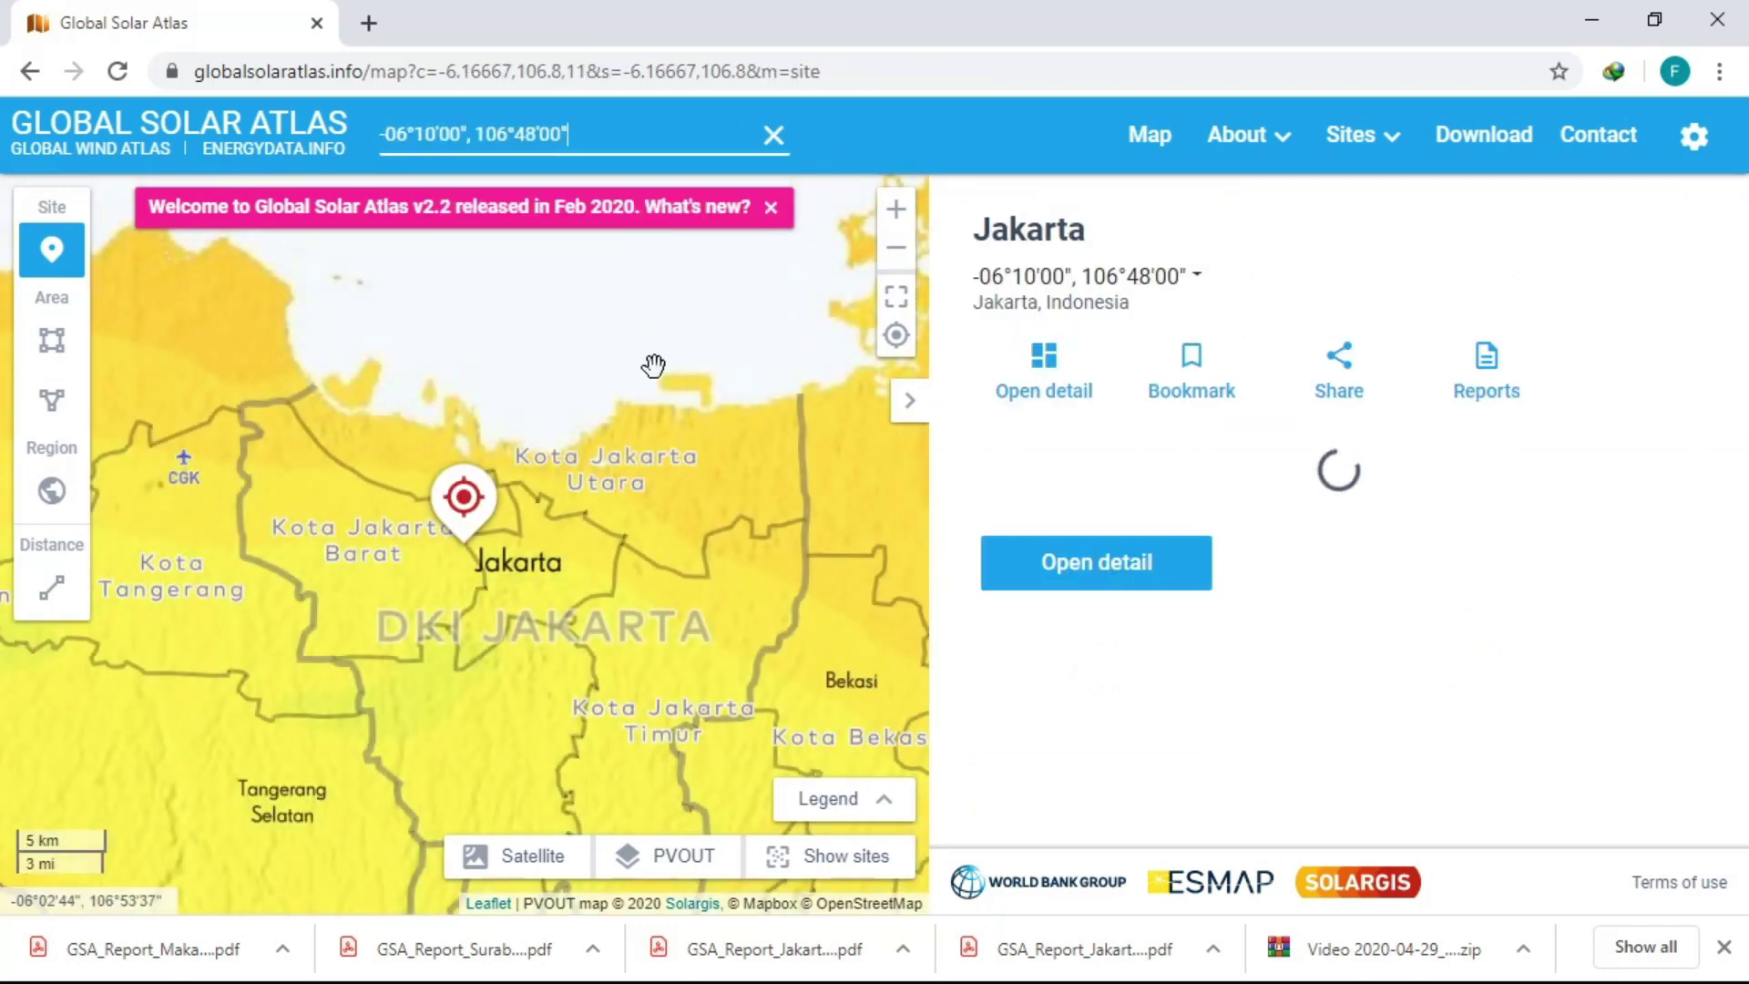
scroll(1180, 596, down, 10)
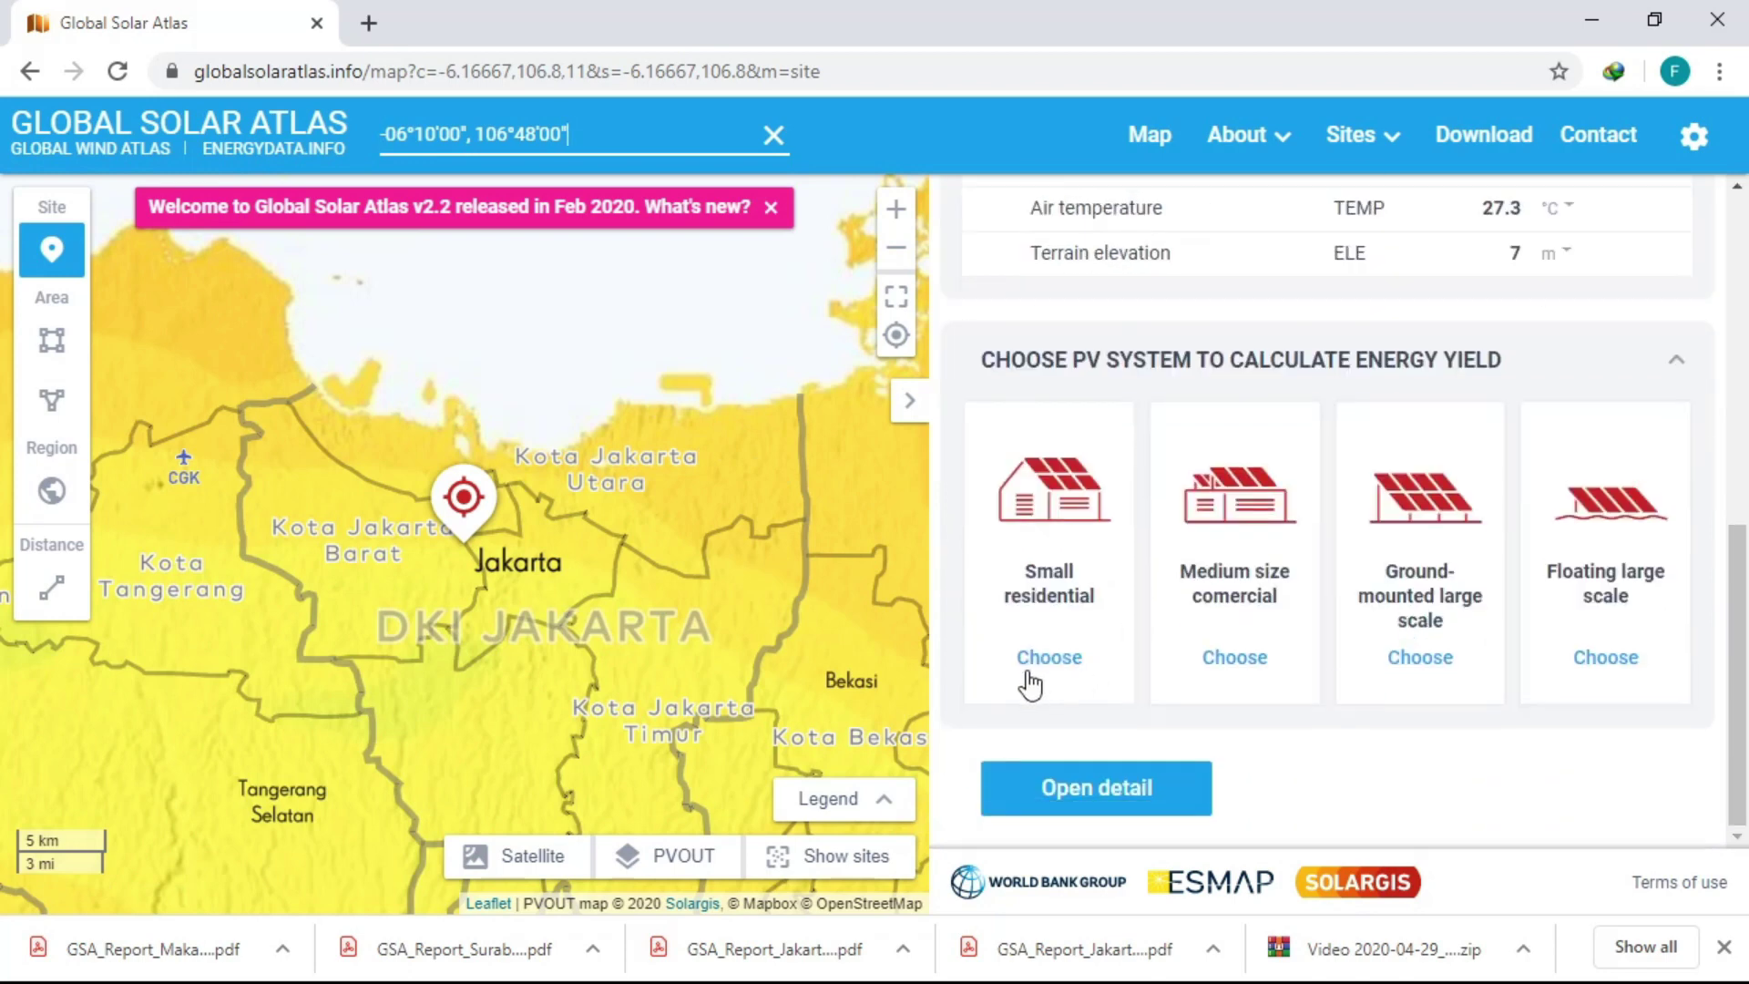
click(1048, 657)
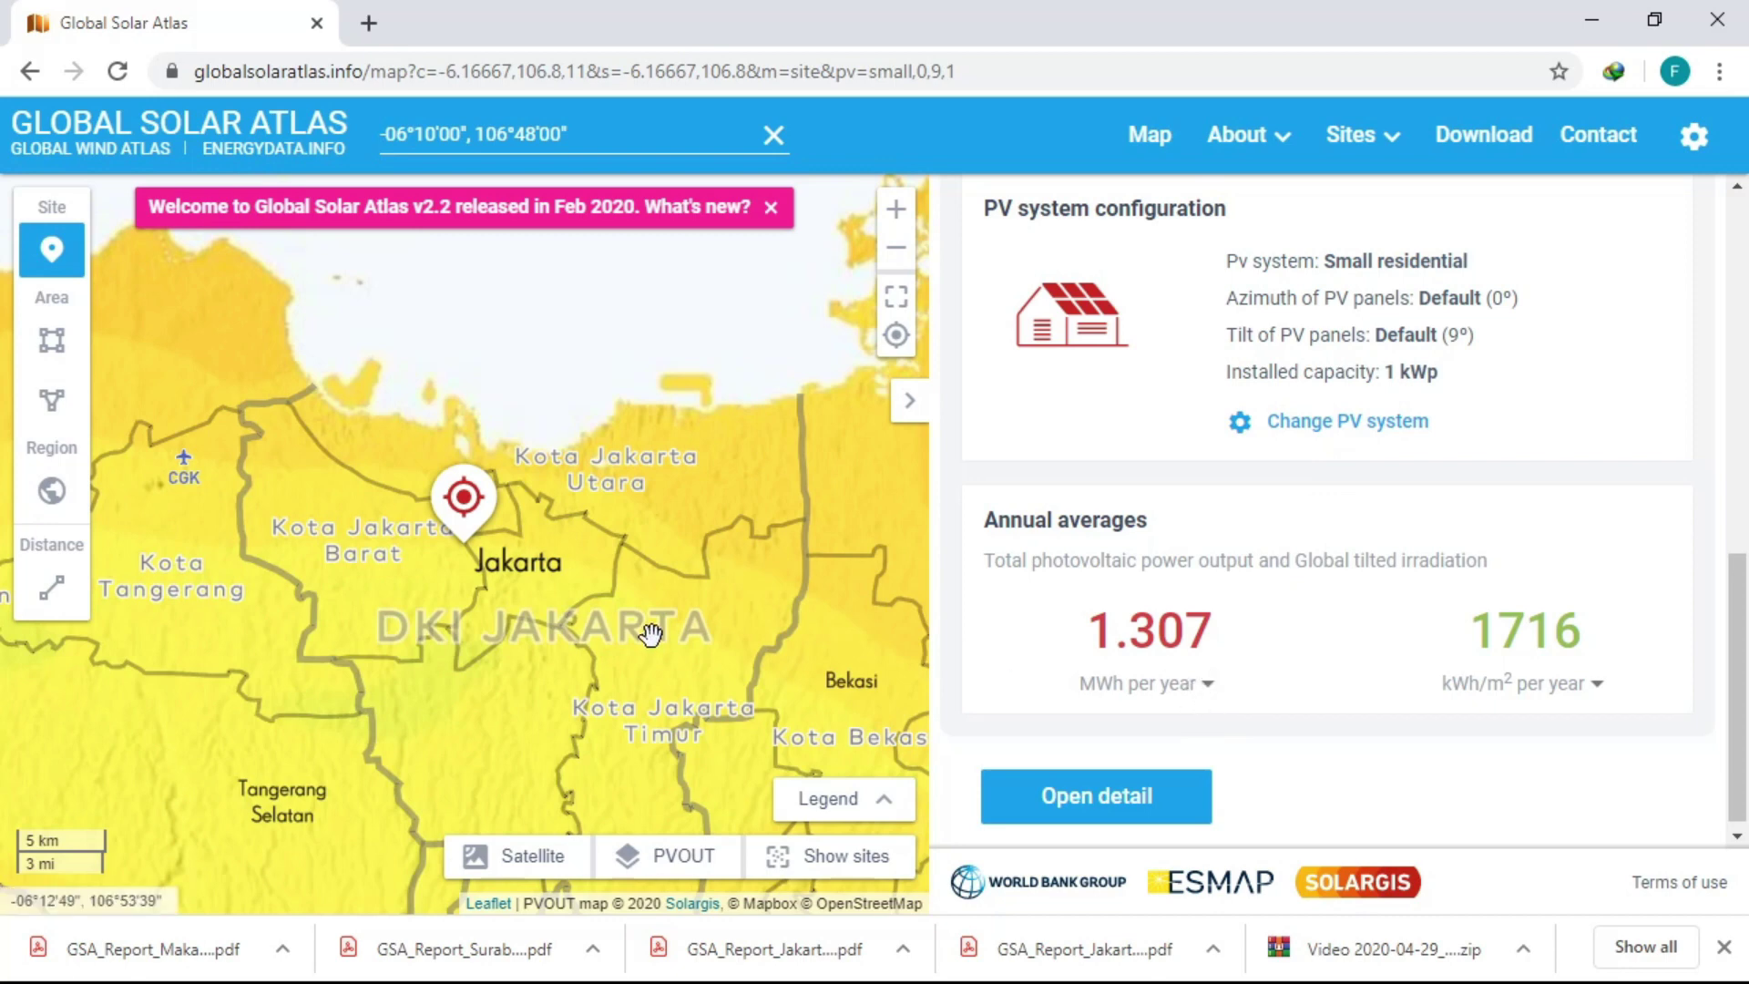
Pick map sites in northern Jakarta, Jakarta Utara and Jakarta Pusat to compare their specific photovoltaic power output.
click(499, 502)
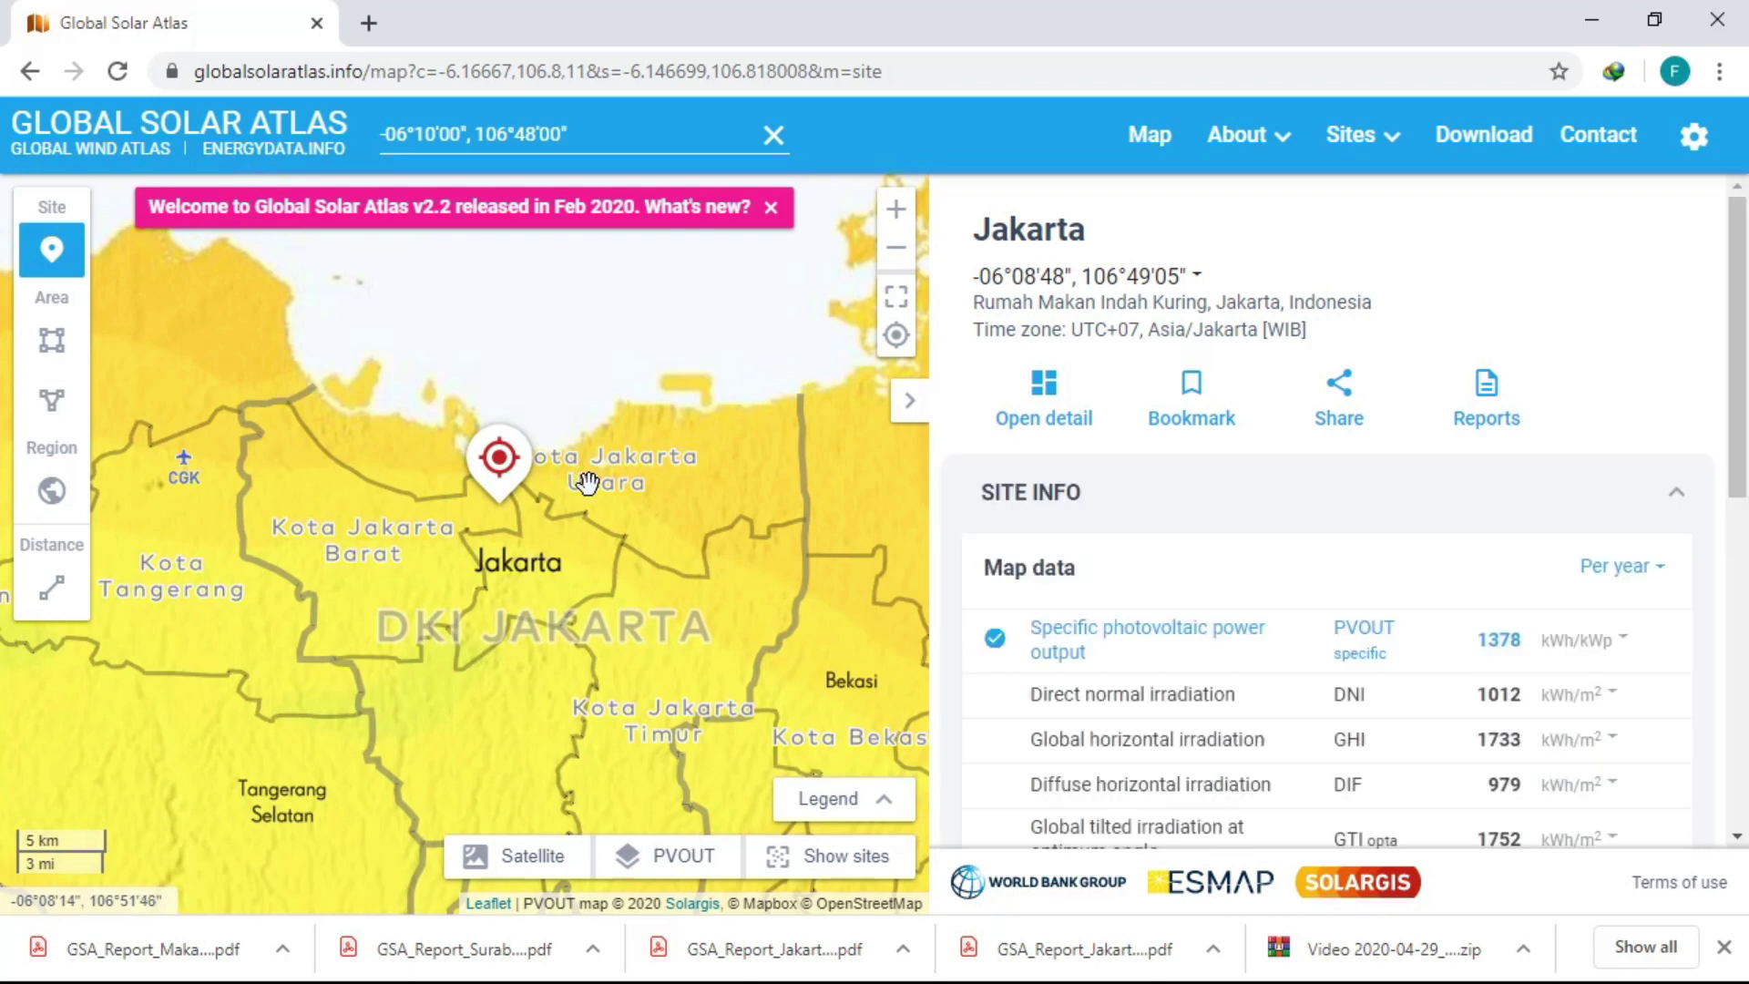
click(587, 483)
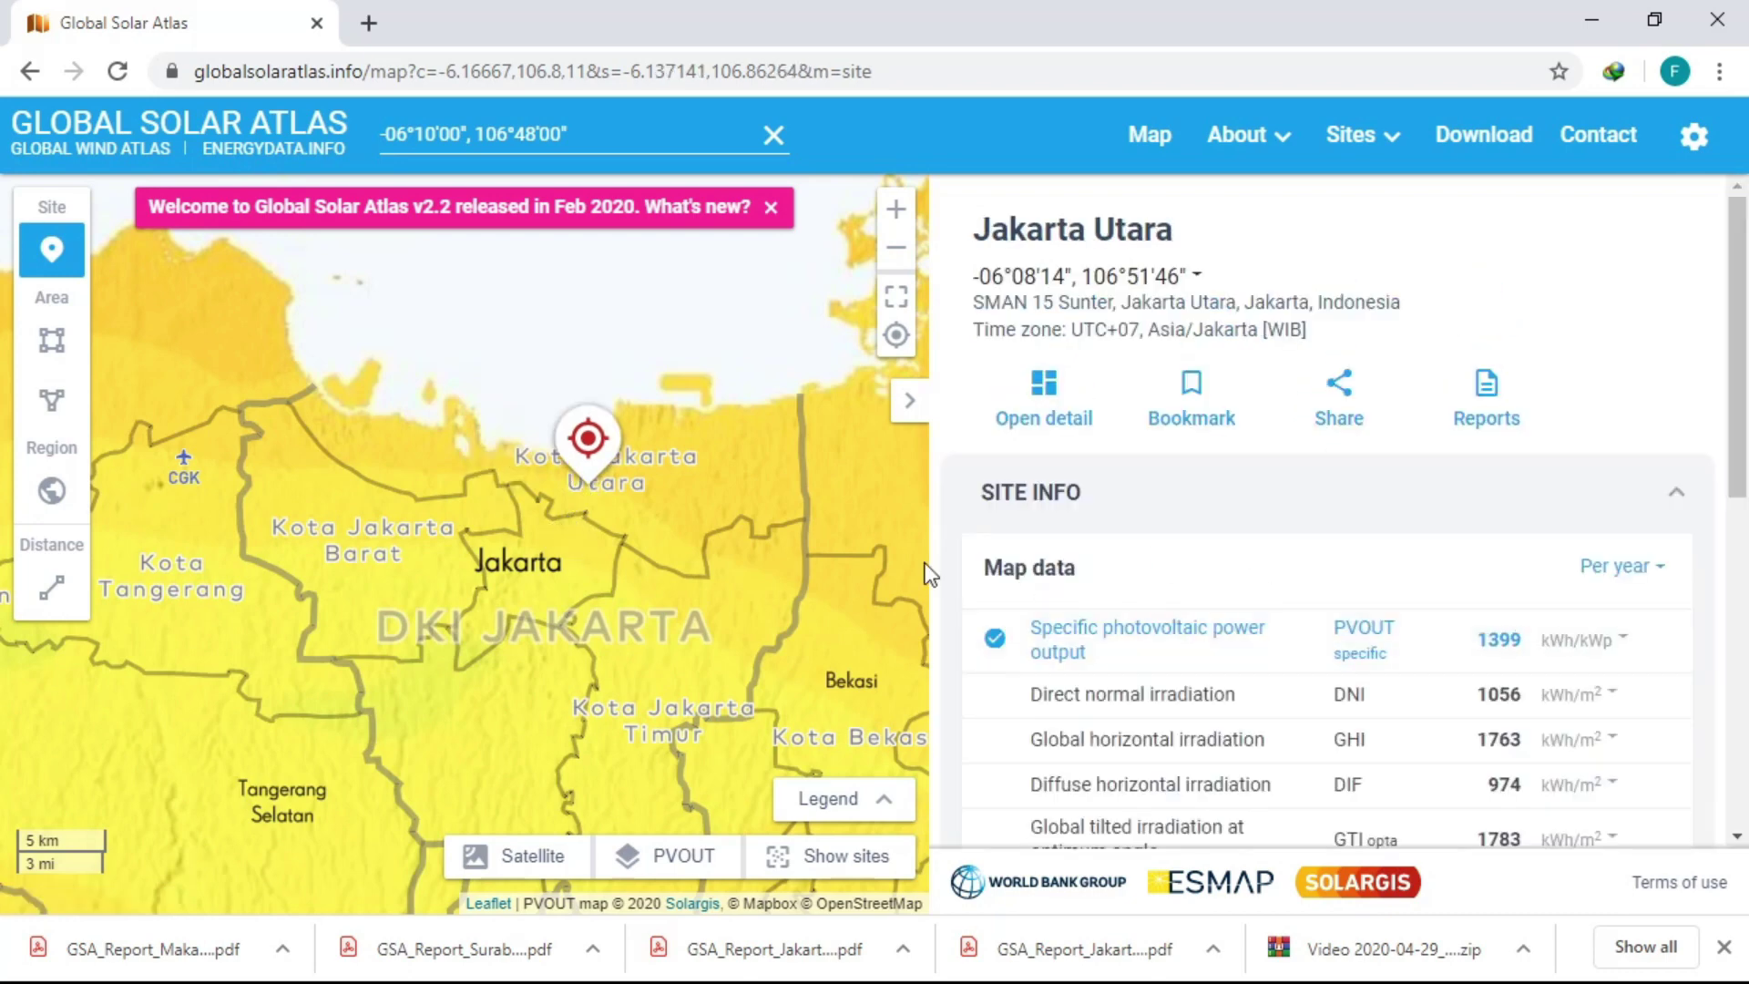
click(511, 586)
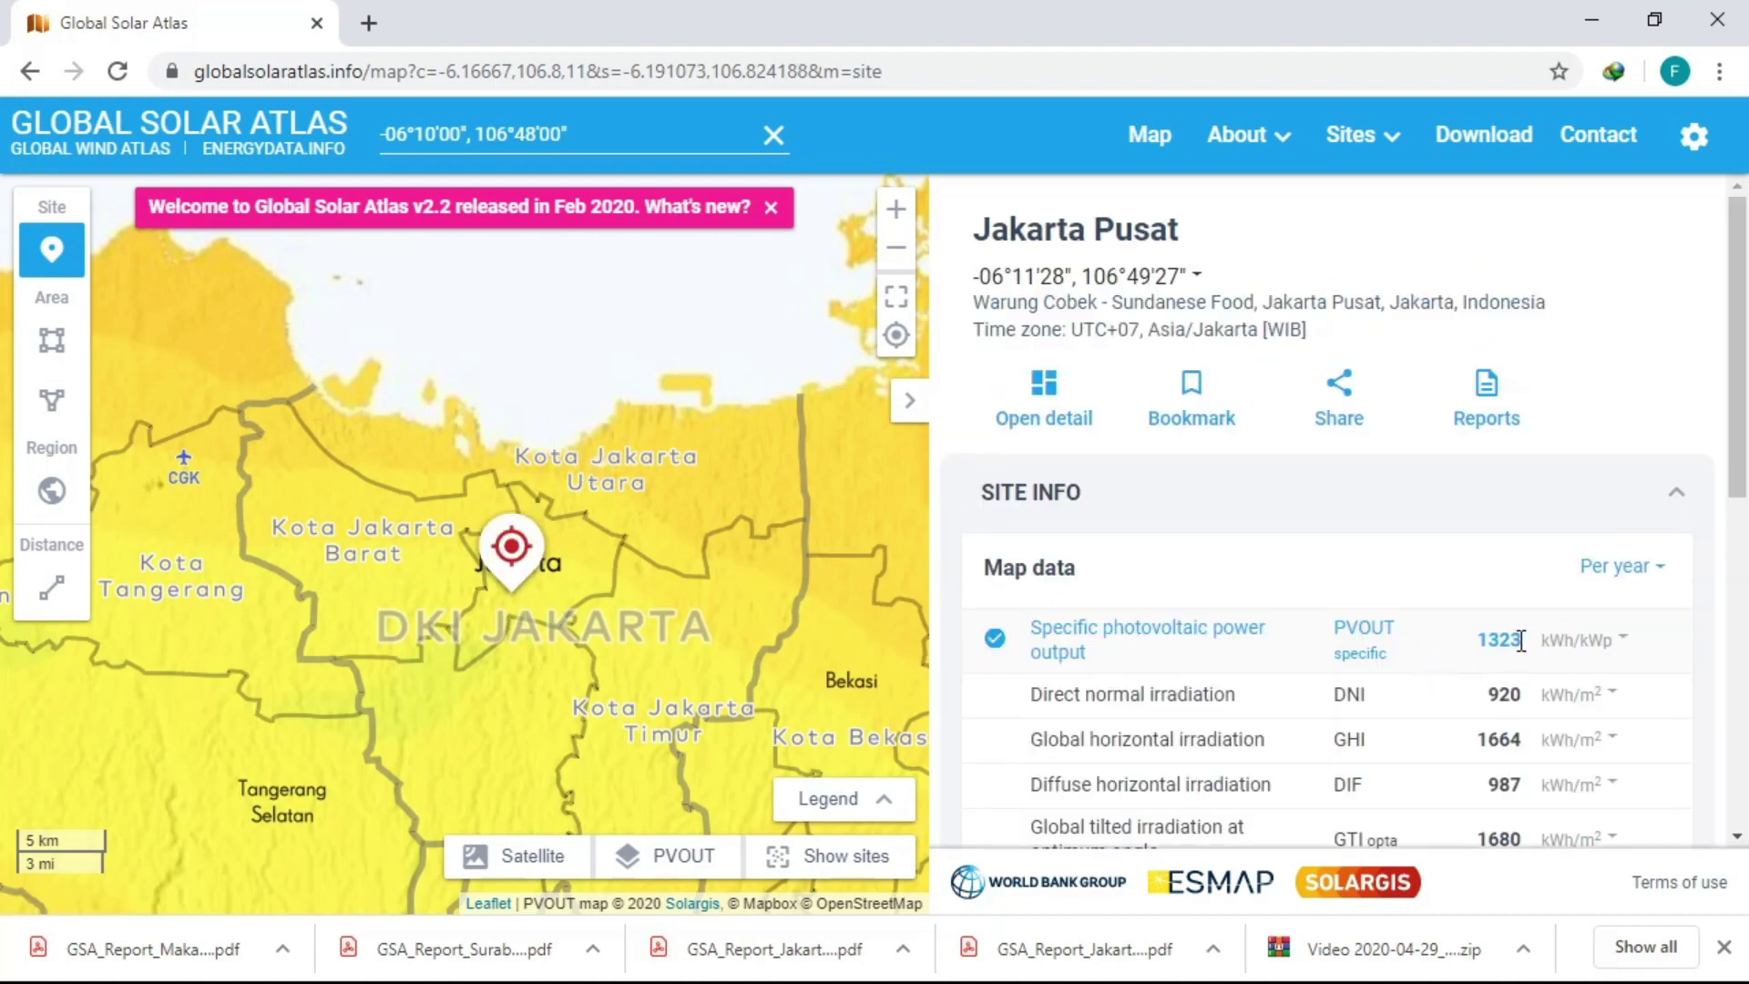
Pick a map site on the mountain slope southeast of Kota Bogor to get its specific photovoltaic power output.
scroll(640, 583, down, 1)
key(Down)
key(Down)
key(Down)
key(Down)
key(Right)
key(Right)
key(Right)
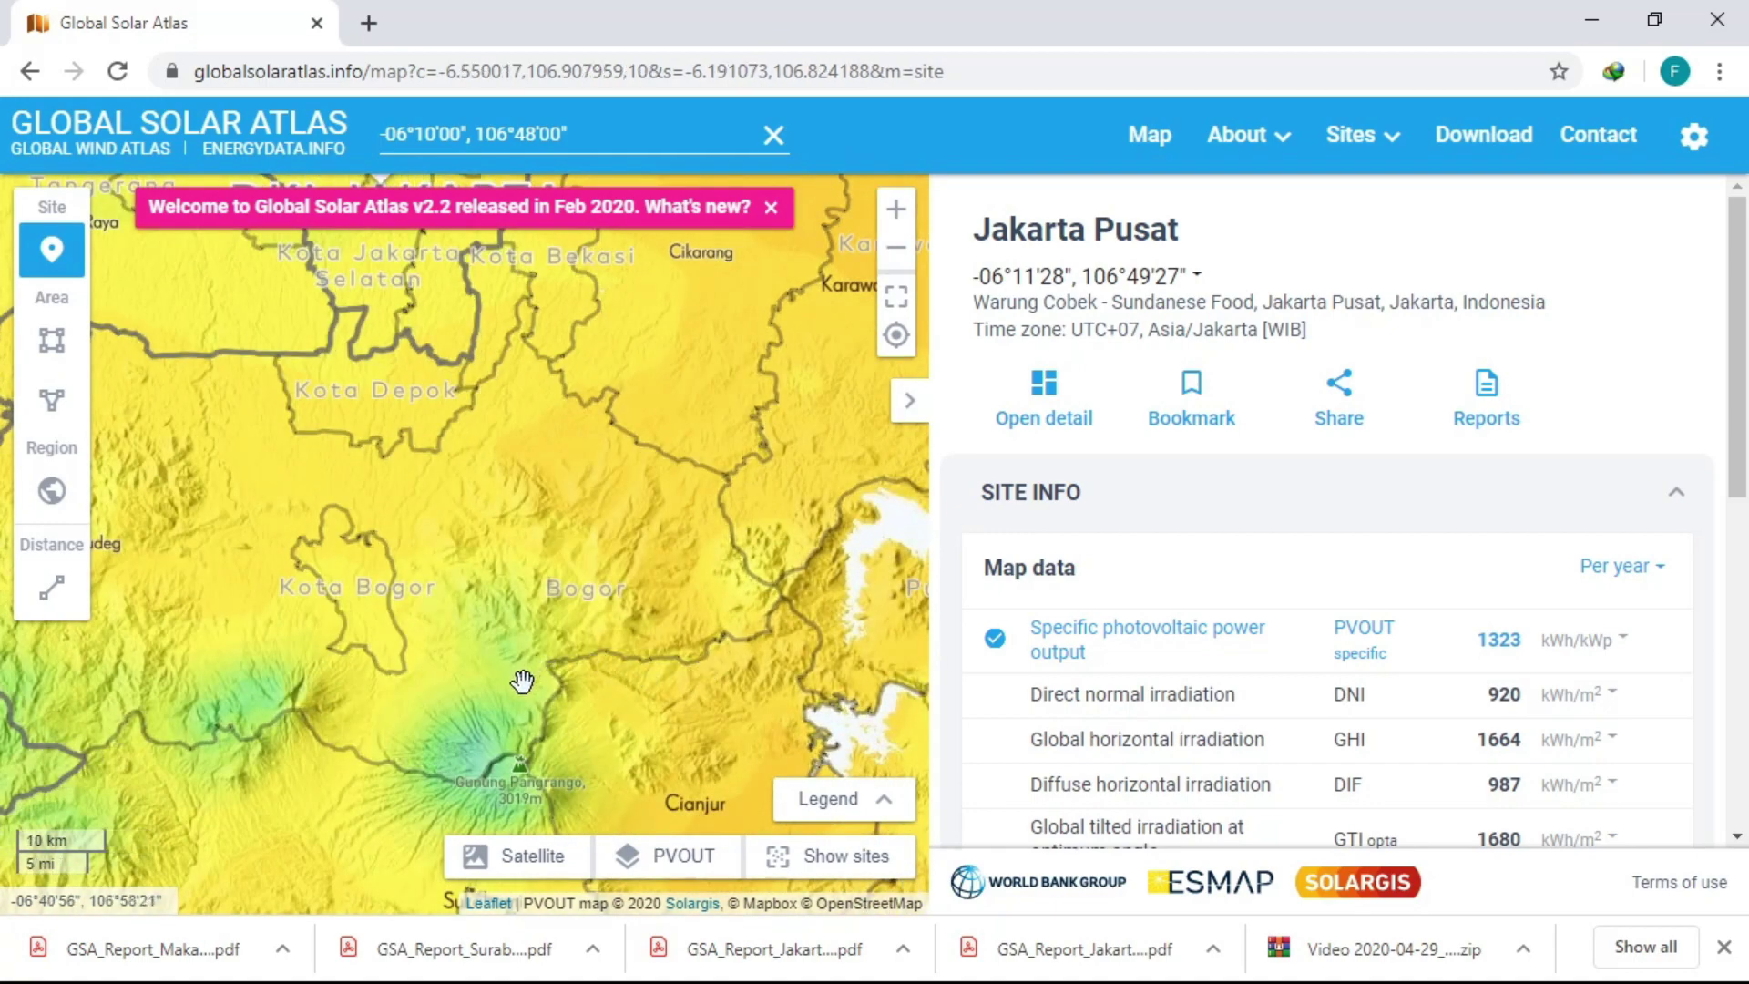
scroll(490, 773, up, 1)
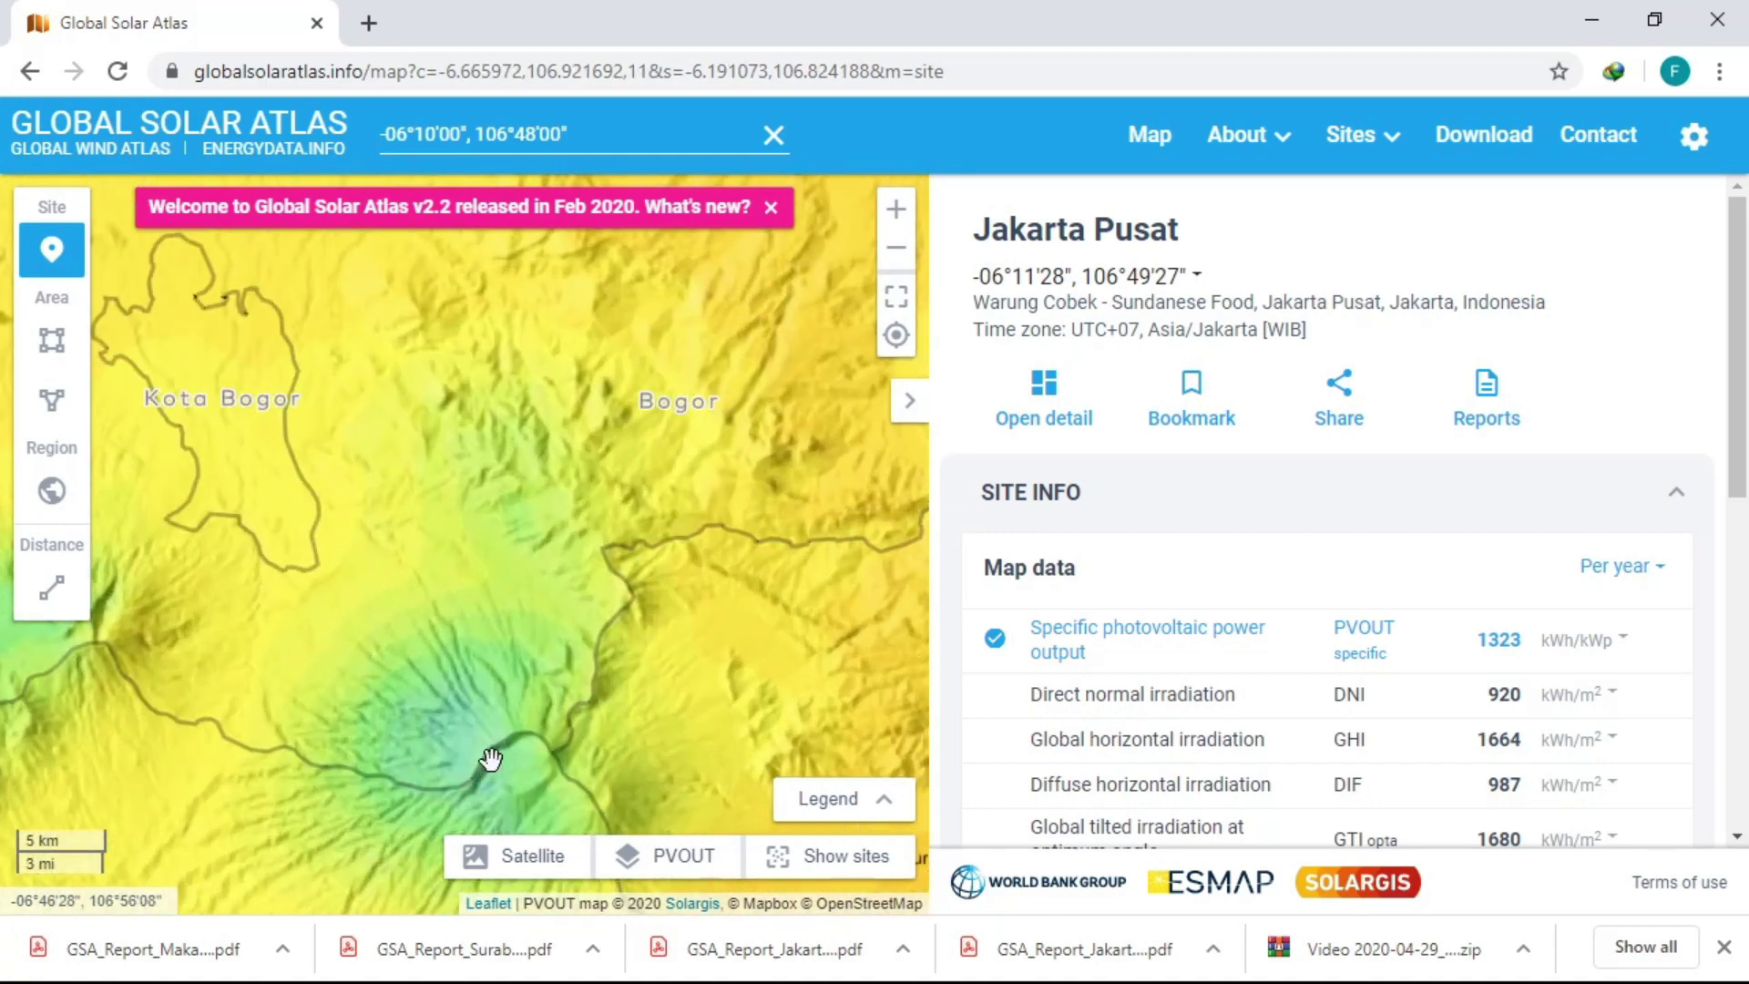
click(481, 754)
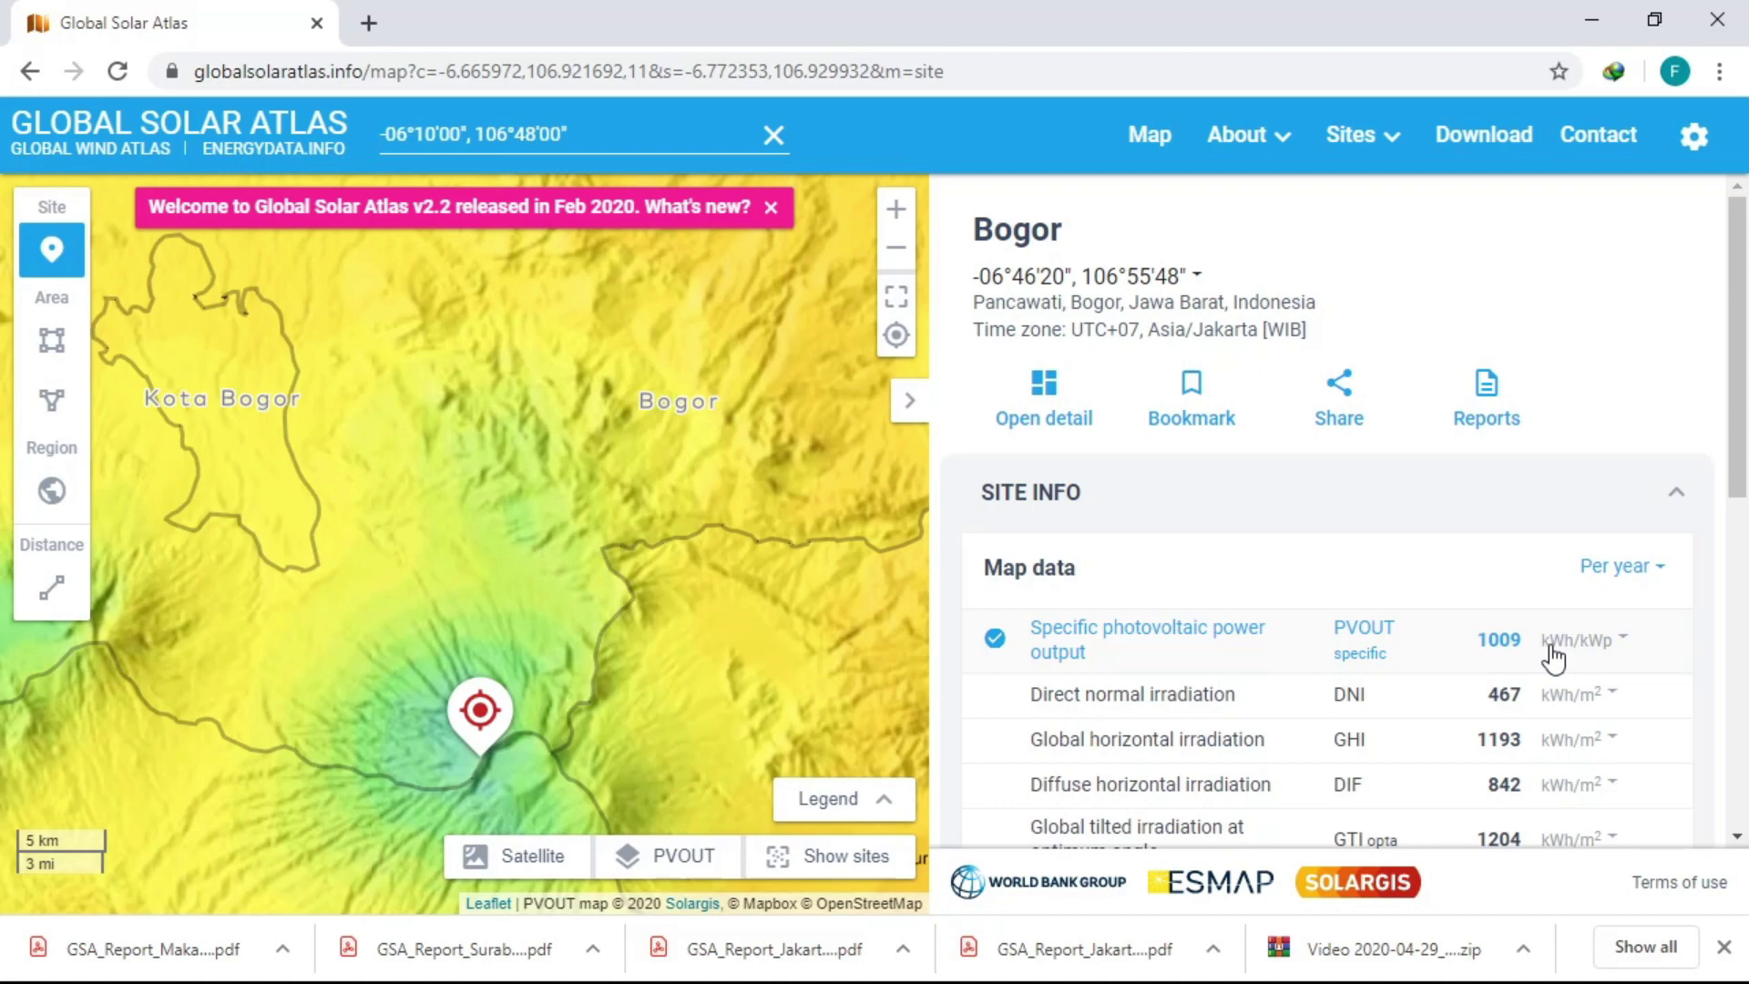
Examine how photovoltaic potential varies across Java, Indonesia and the neighbouring countries, and close the extra browser tab.
scroll(545, 700, down, 1)
scroll(545, 699, down, 2)
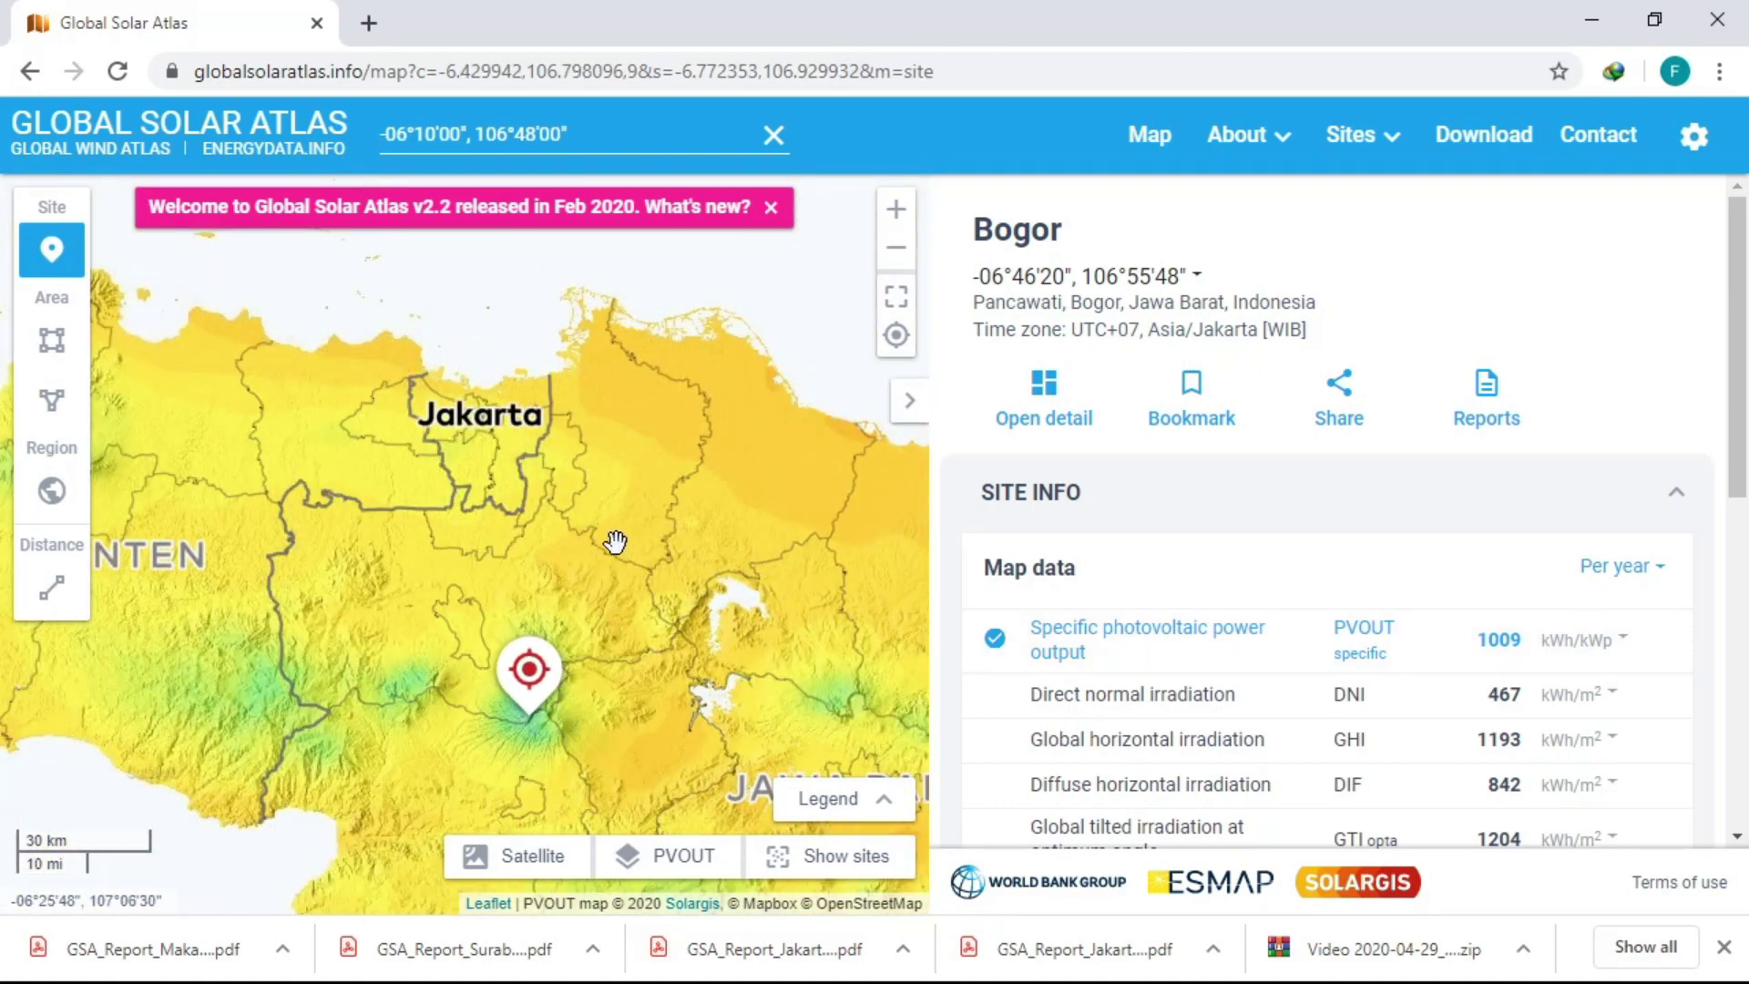
scroll(585, 531, down, 2)
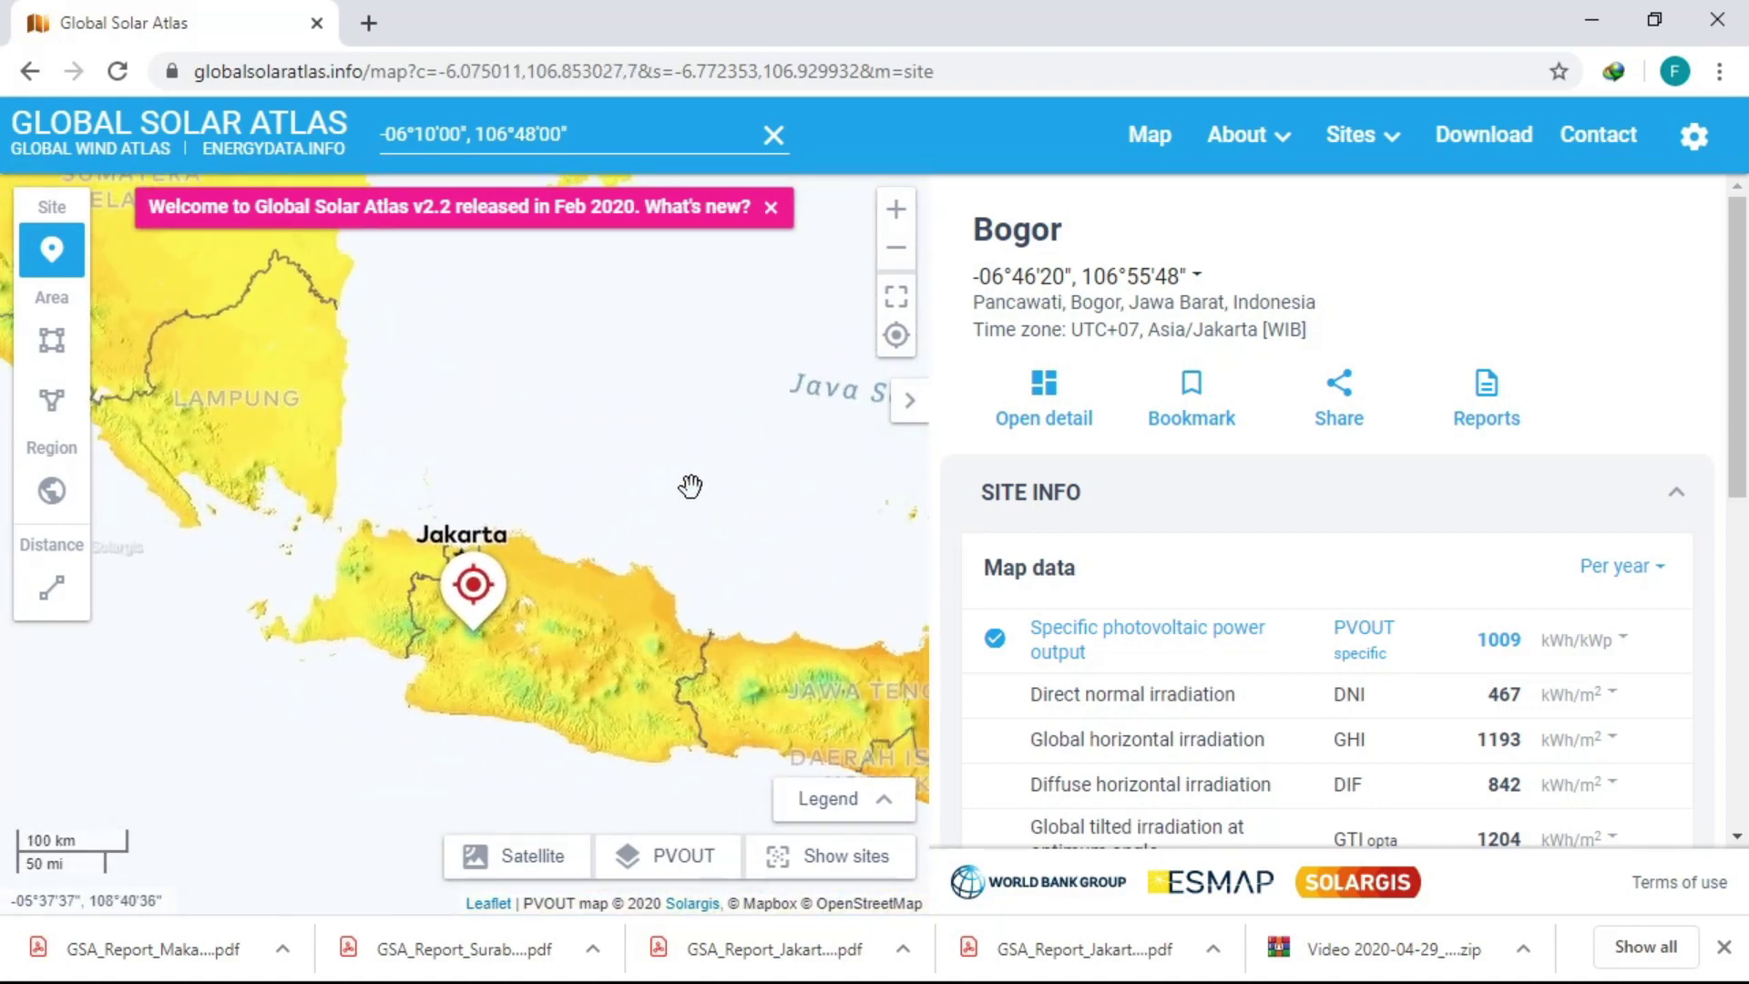
scroll(685, 482, down, 2)
drag(684, 480, 643, 560)
scroll(523, 570, down, 1)
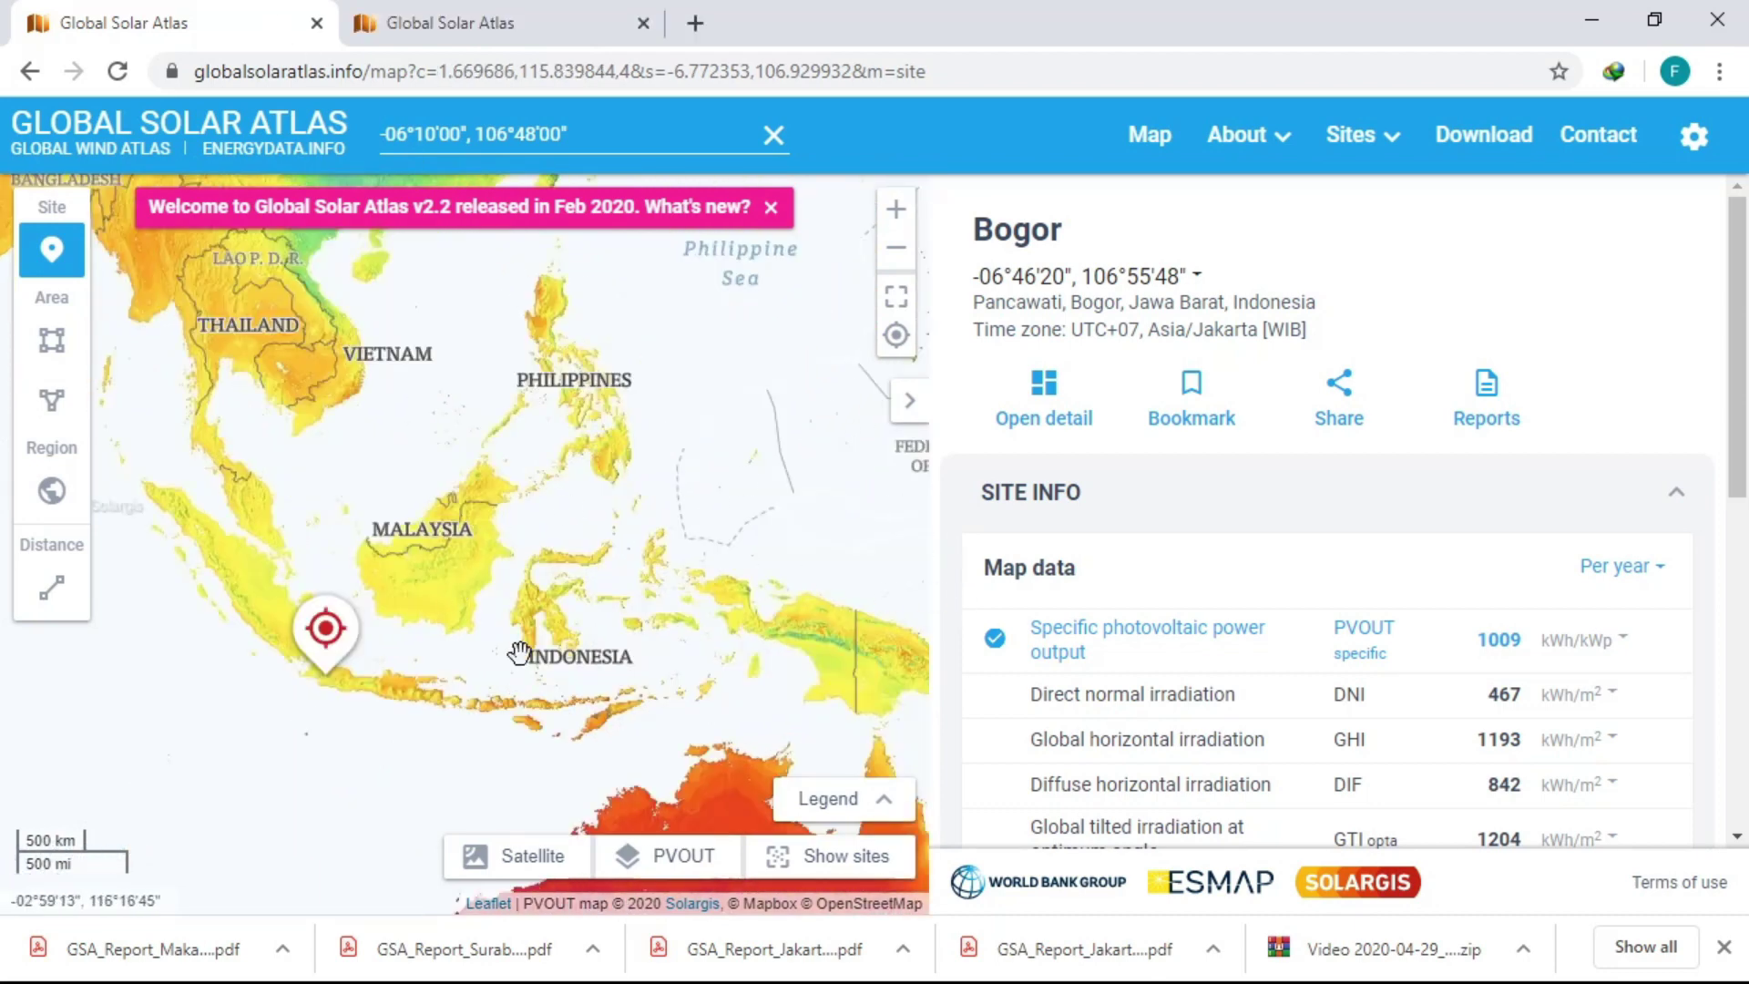
click(645, 23)
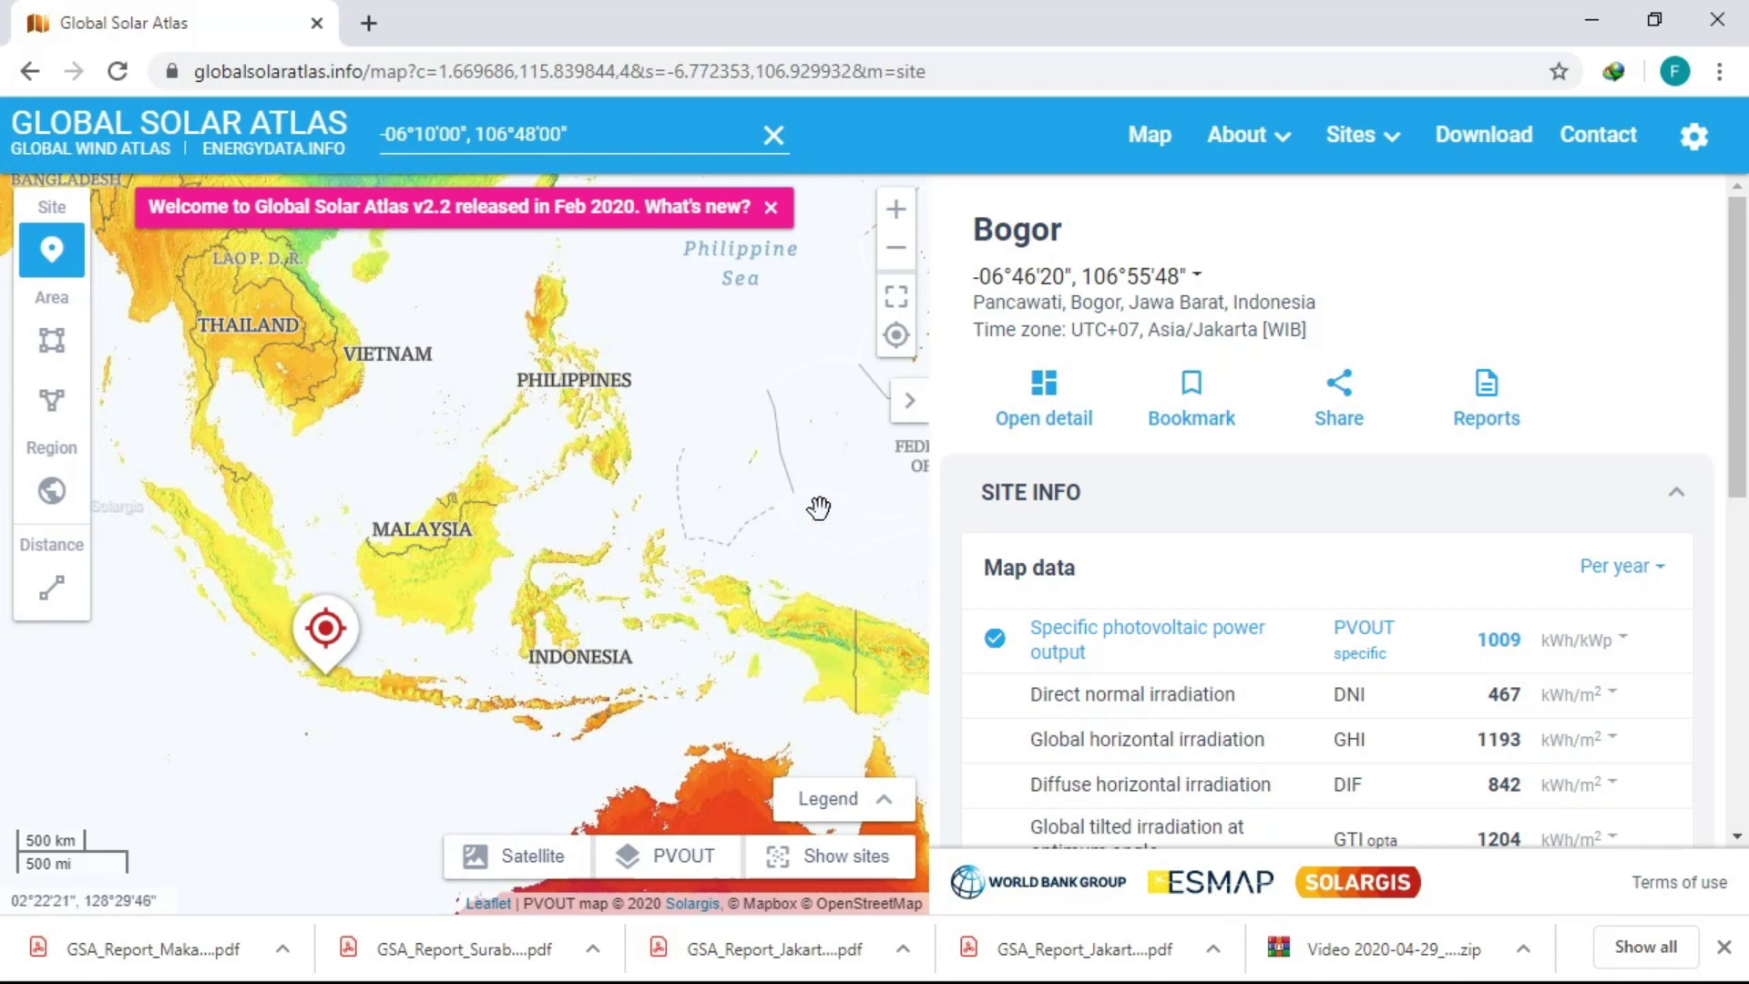
Open the map and data downloads page in a separate tab and choose Indonesia as the country.
middle_click(1480, 146)
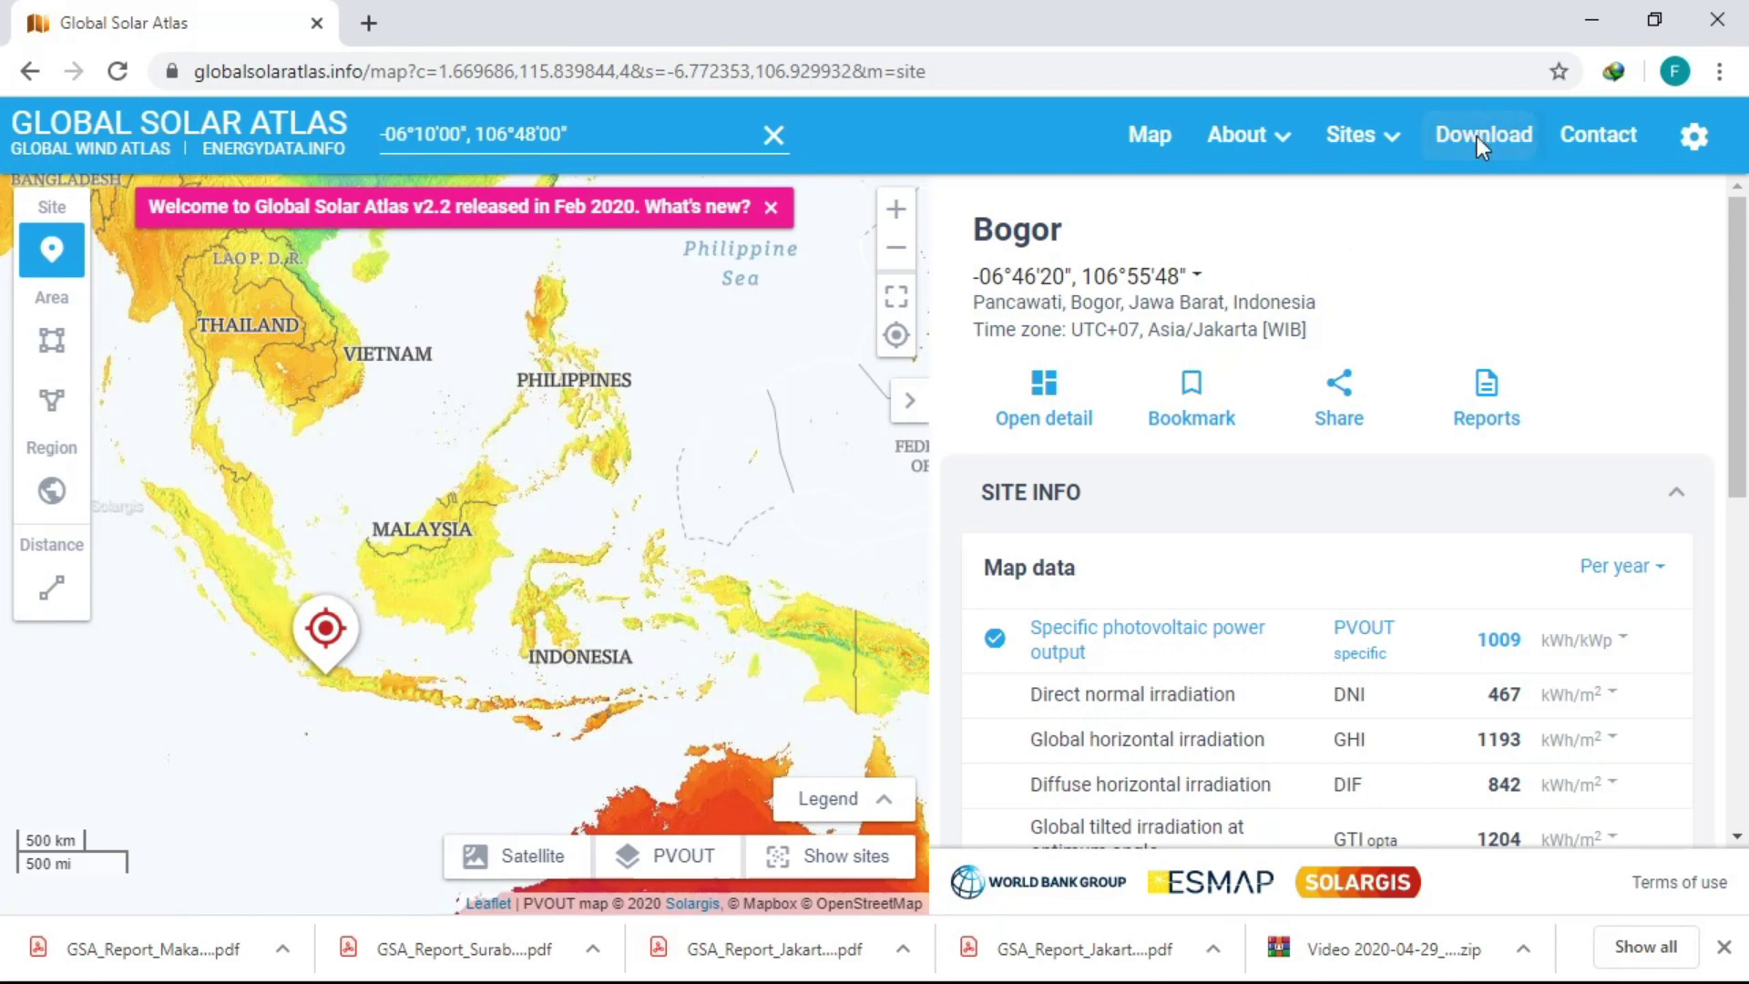
click(452, 3)
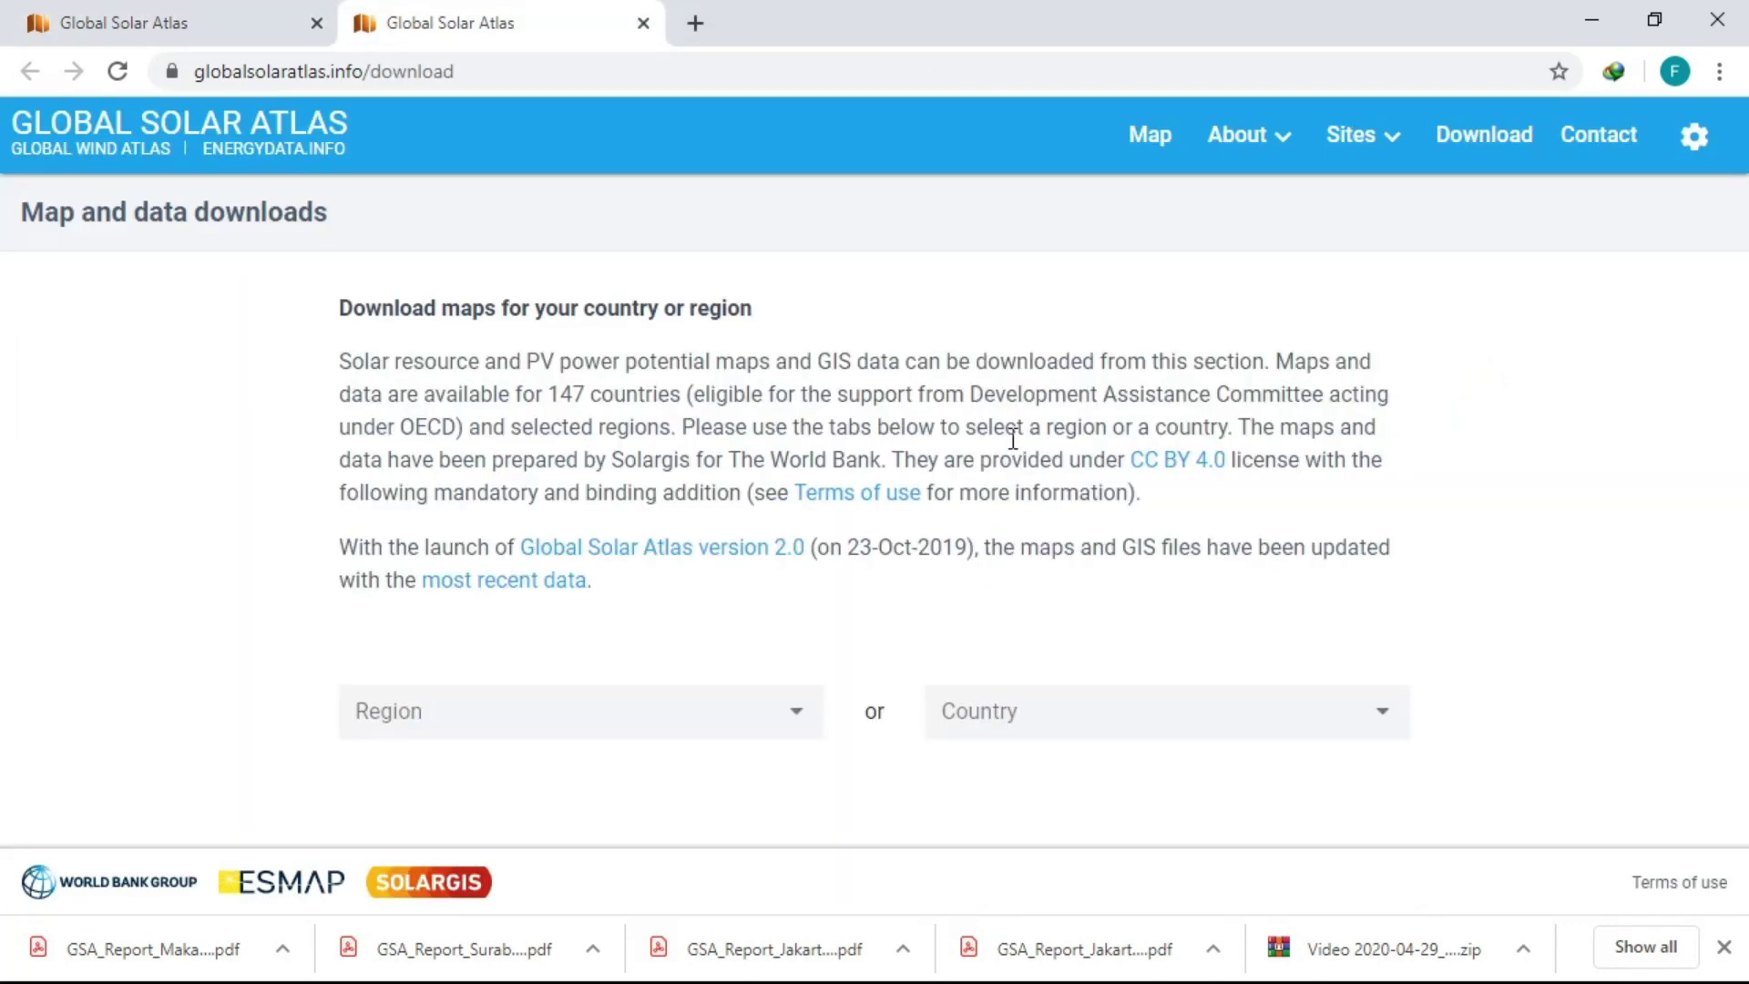
click(1062, 711)
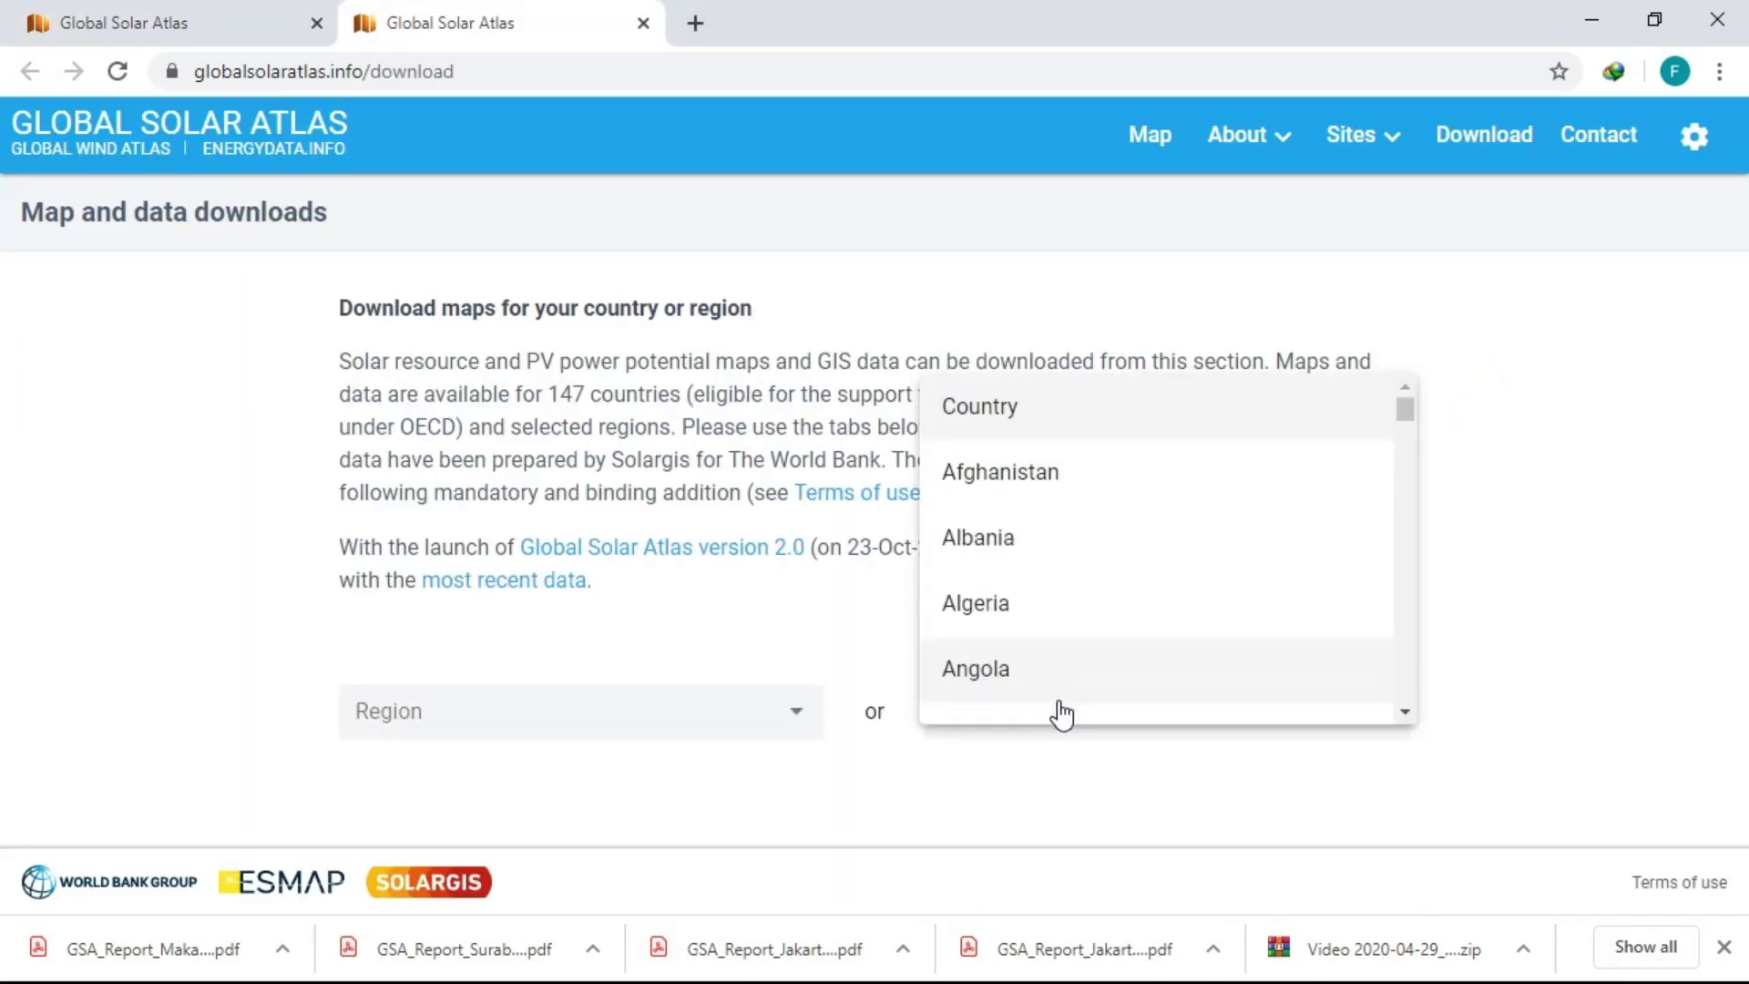
key(i)
scroll(1059, 703, down, 1)
click(1093, 630)
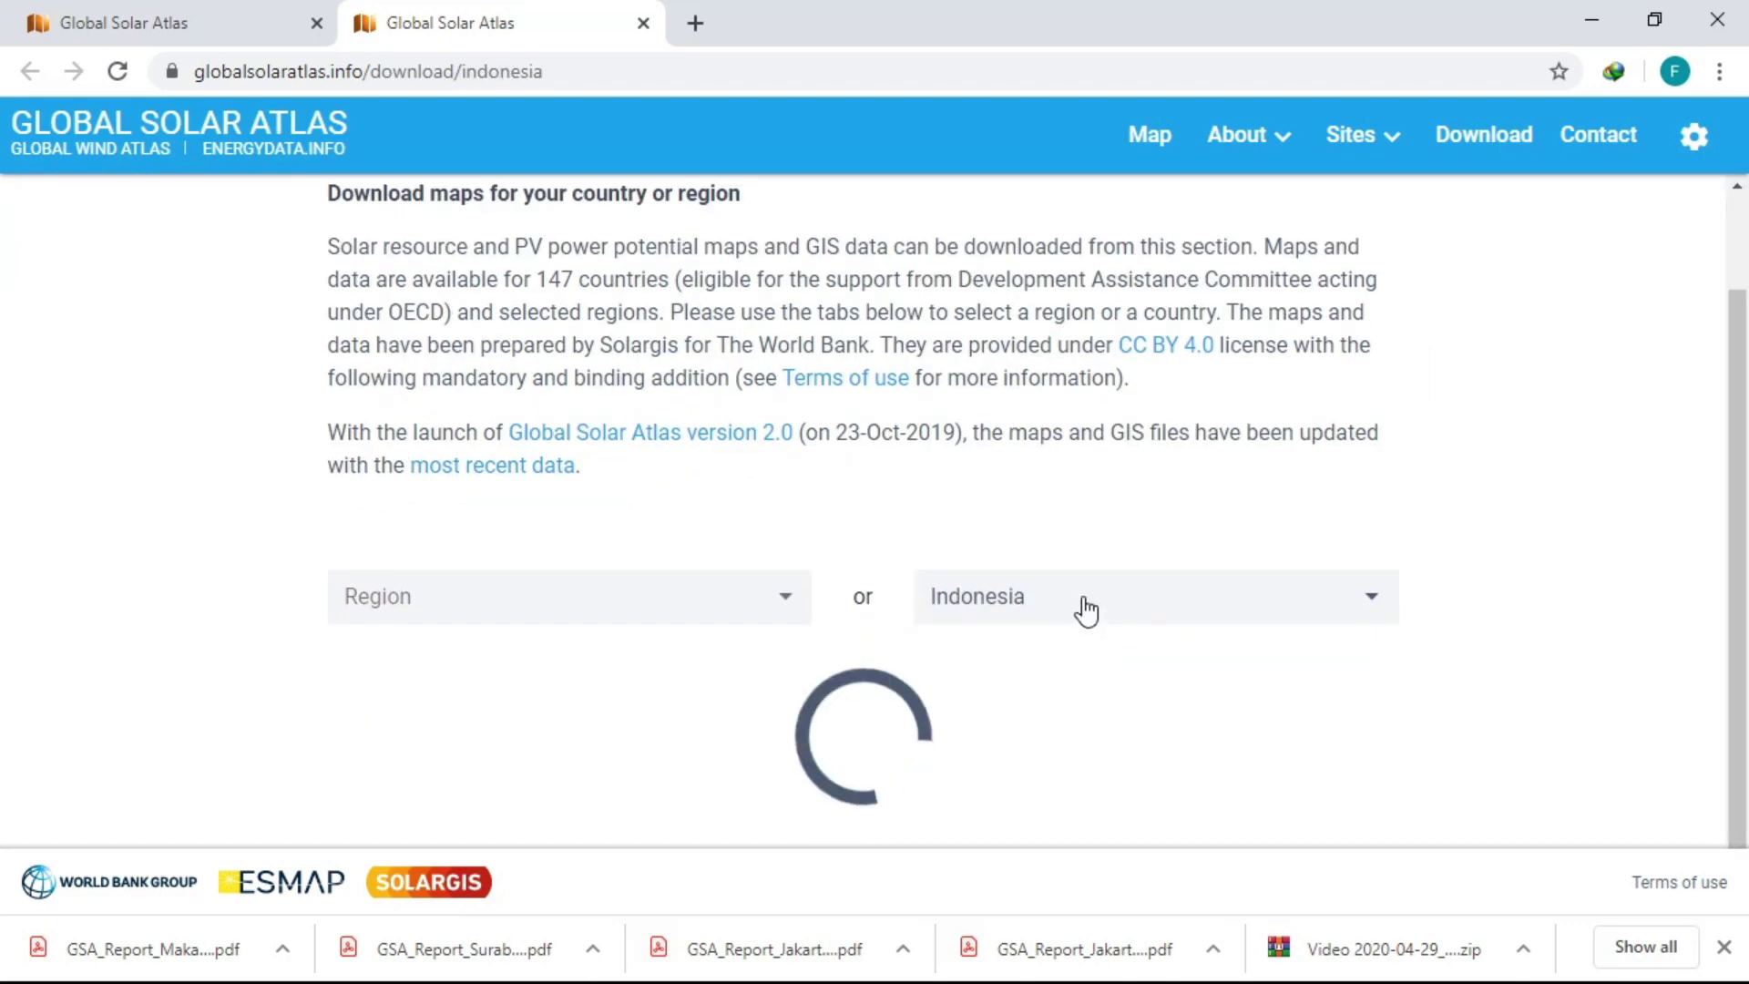
Download the mid-size Photovoltaic power potential map of Indonesia in PNG format.
scroll(1071, 592, down, 4)
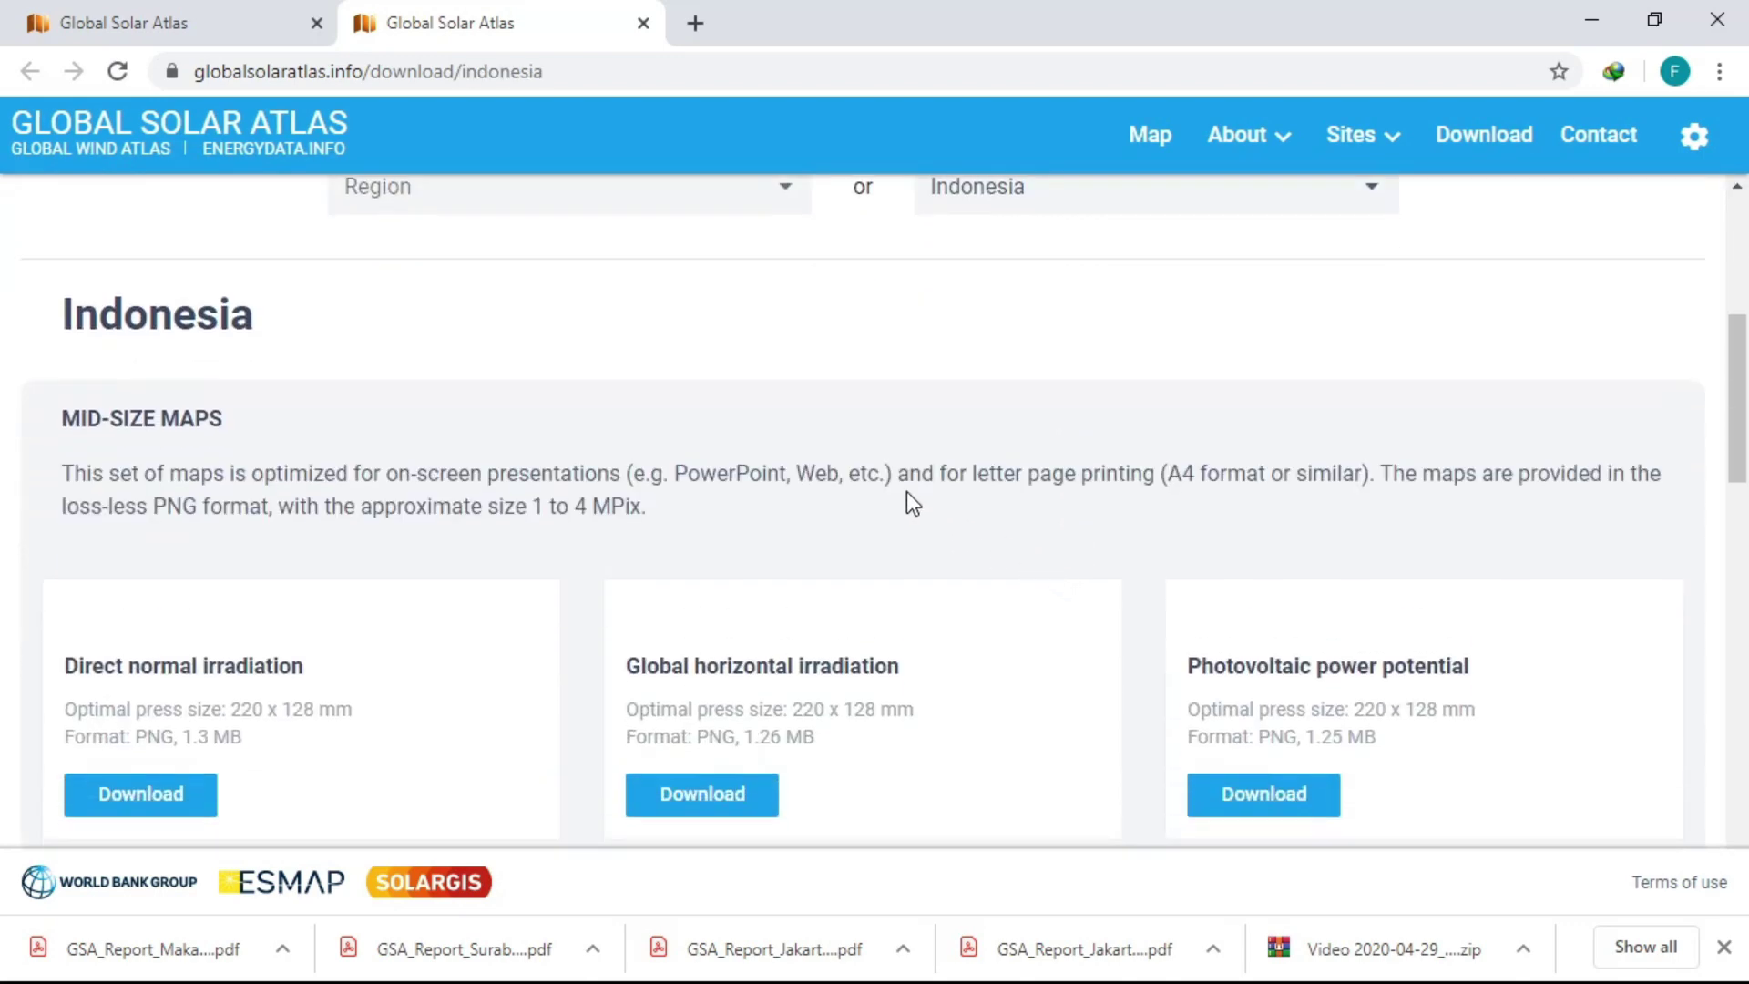
scroll(956, 492, down, 1)
scroll(1312, 542, down, 1)
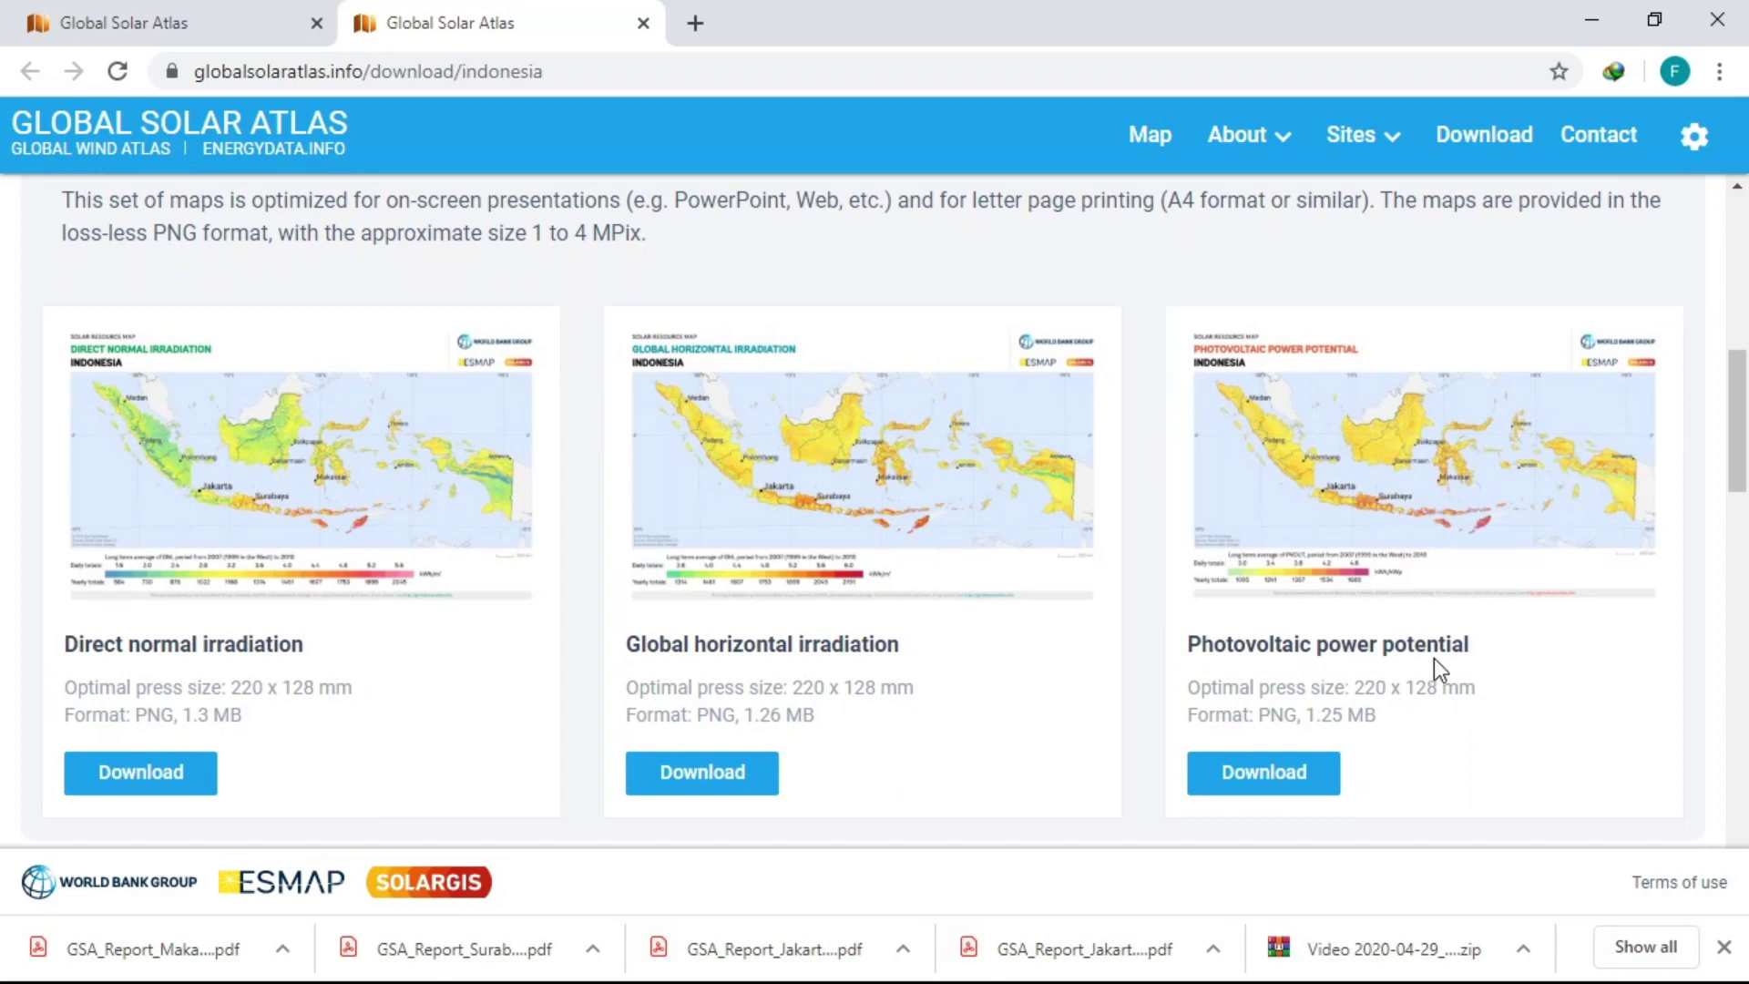
click(1280, 788)
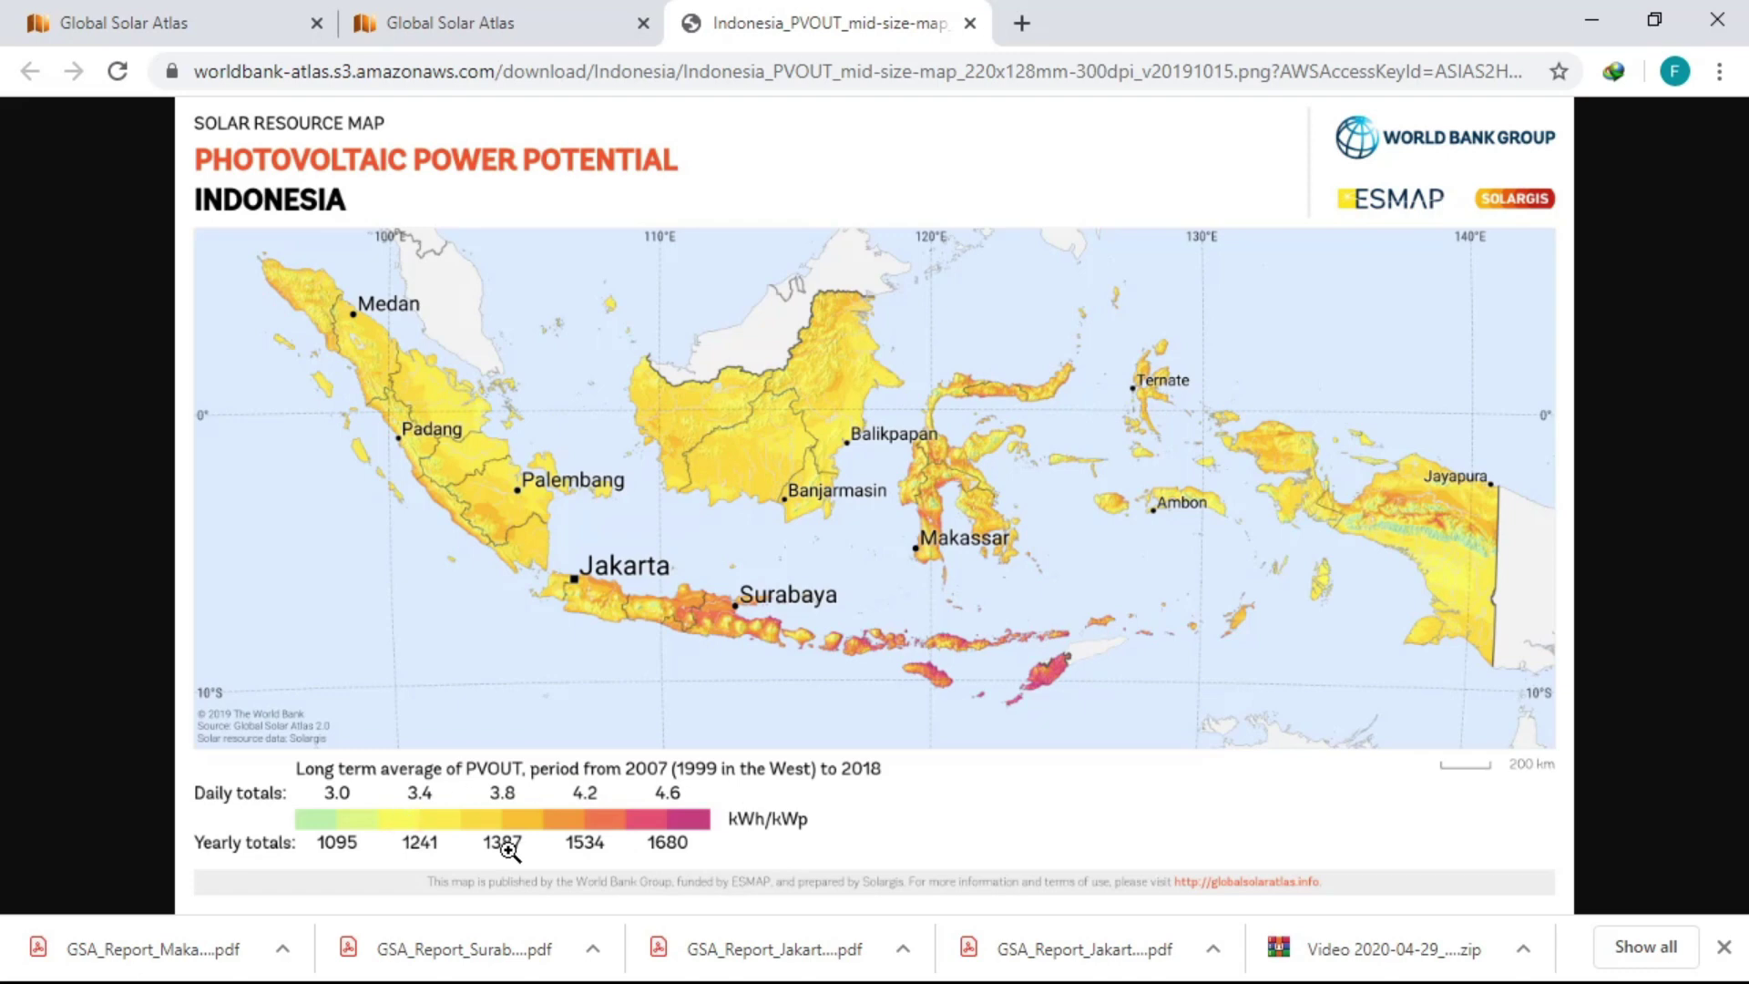
Return to the interactive site map and look over the photovoltaic potential across the Indonesian islands.
key(ctrl+1)
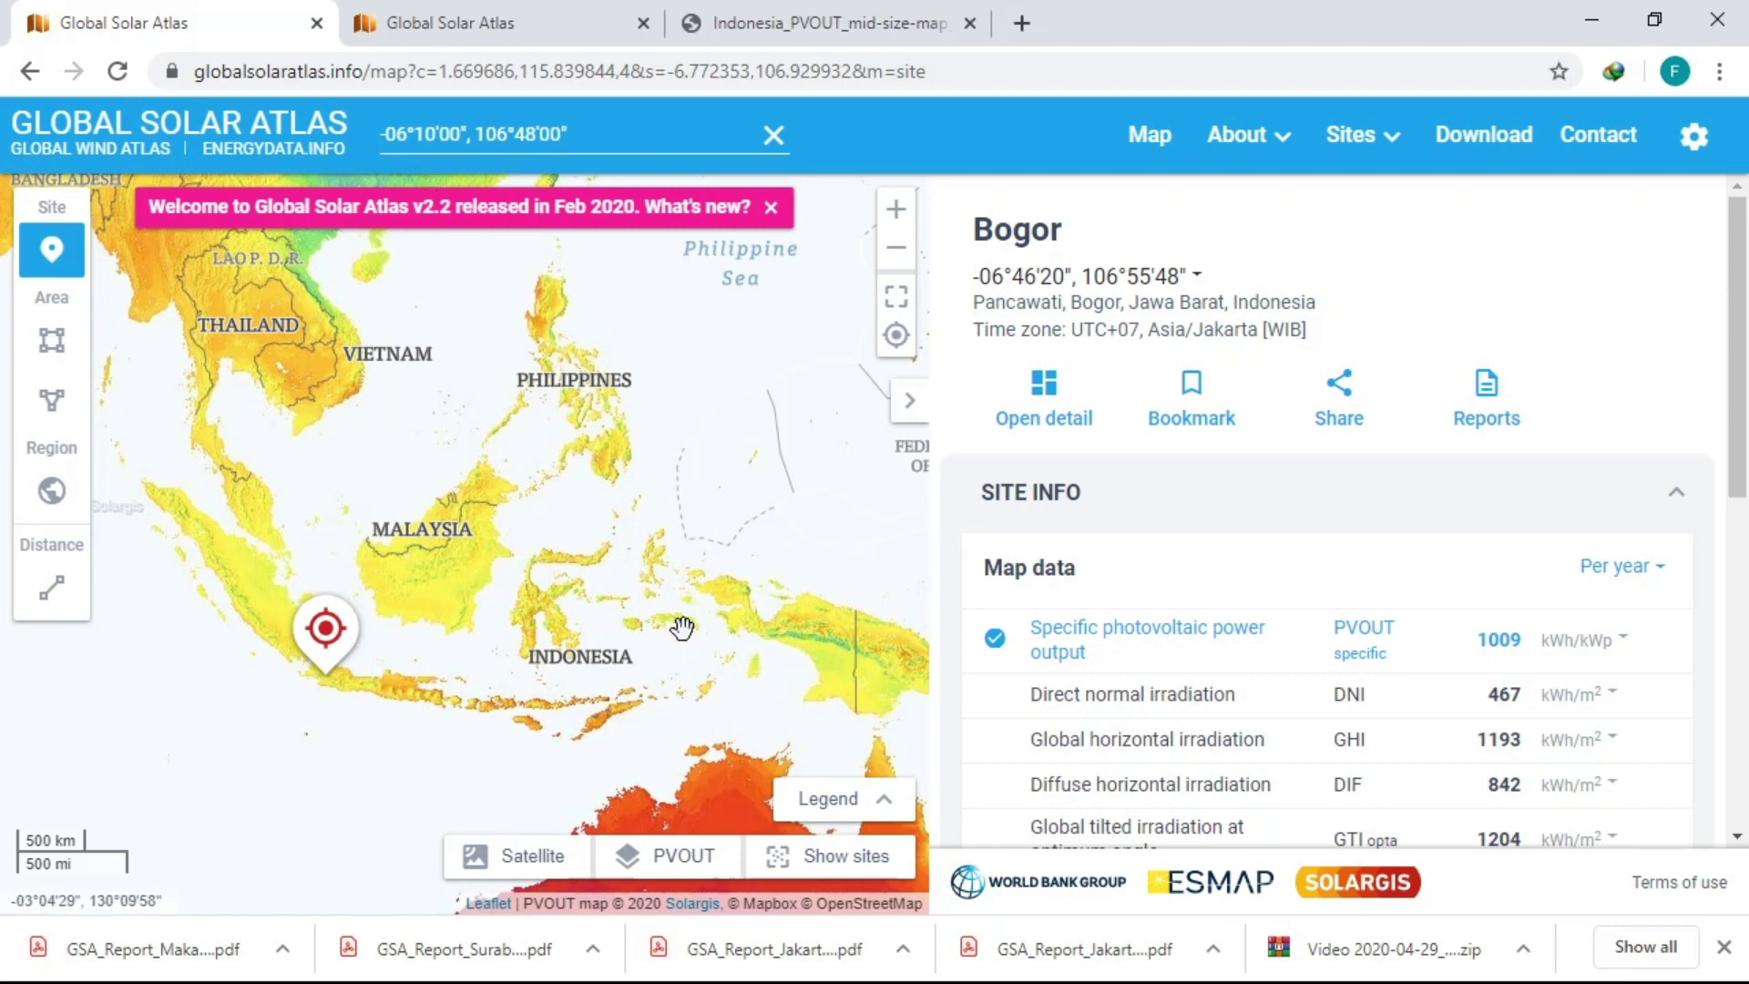
scroll(402, 679, up, 1)
scroll(399, 674, down, 1)
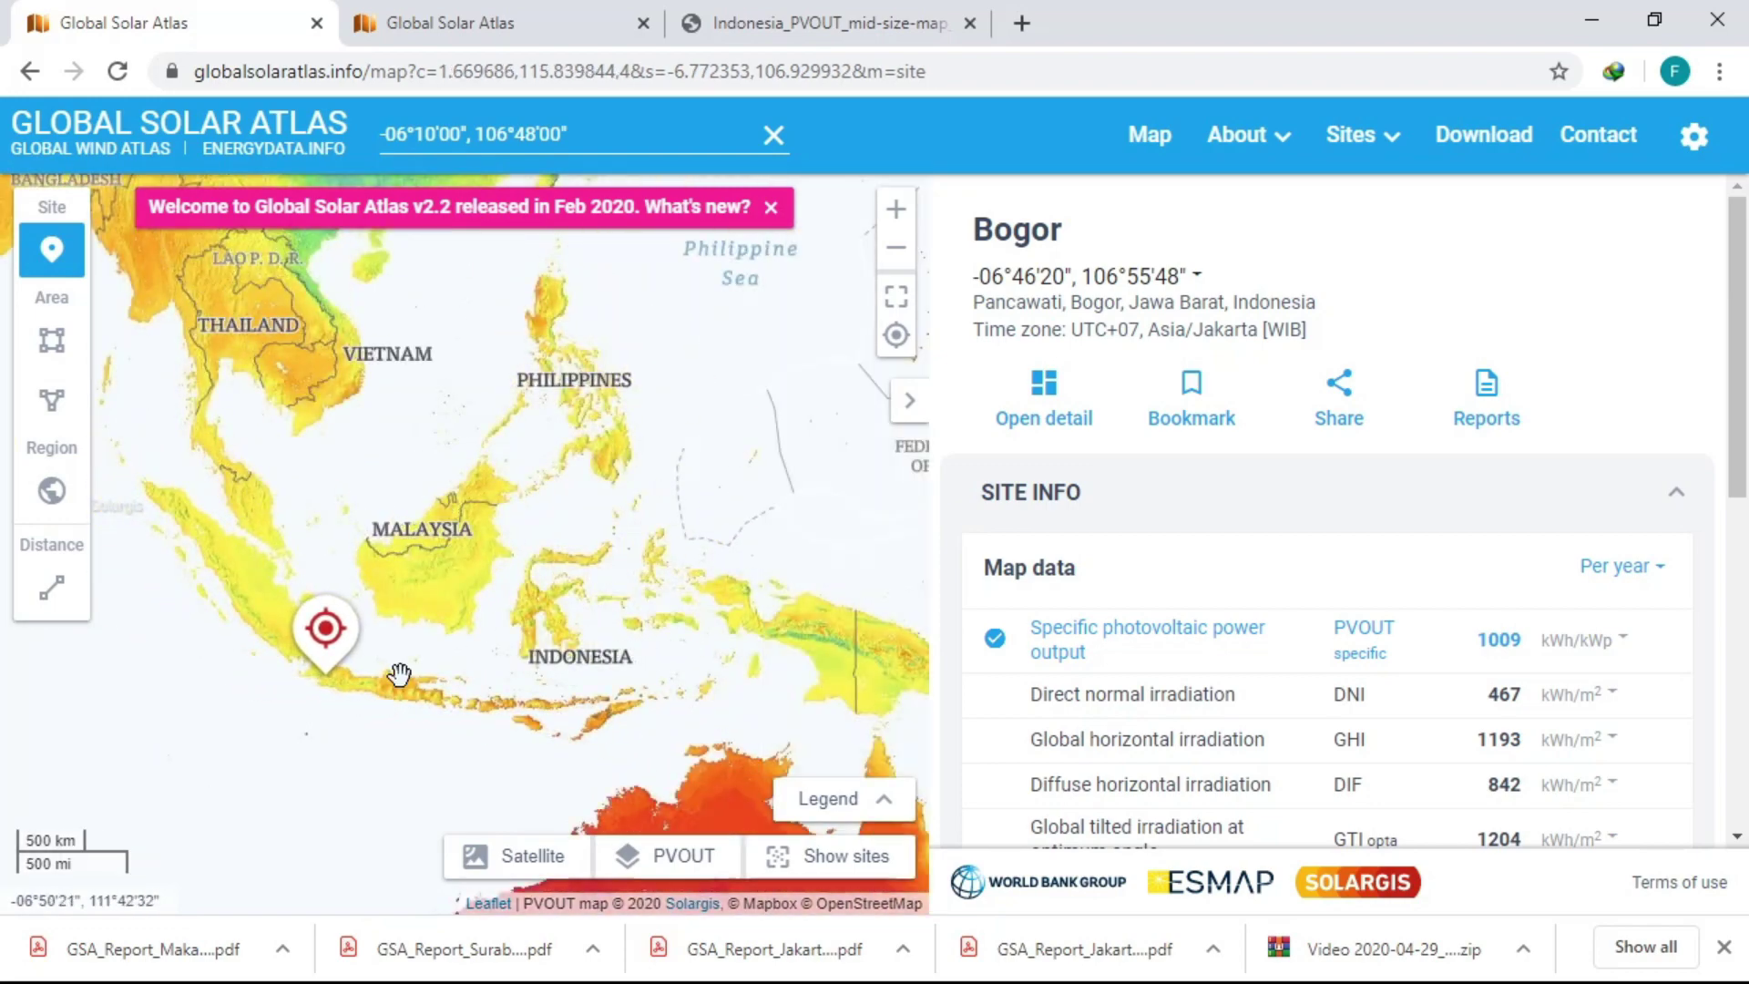